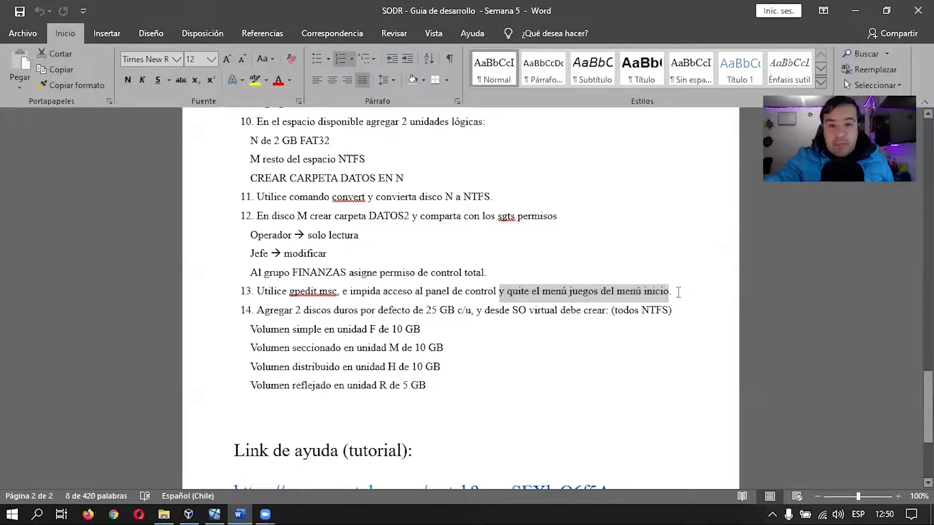
- Remove "y quite el menú juegos del menú inicio" from item 13, ending the sentence with a period after "control"
key(Delete)
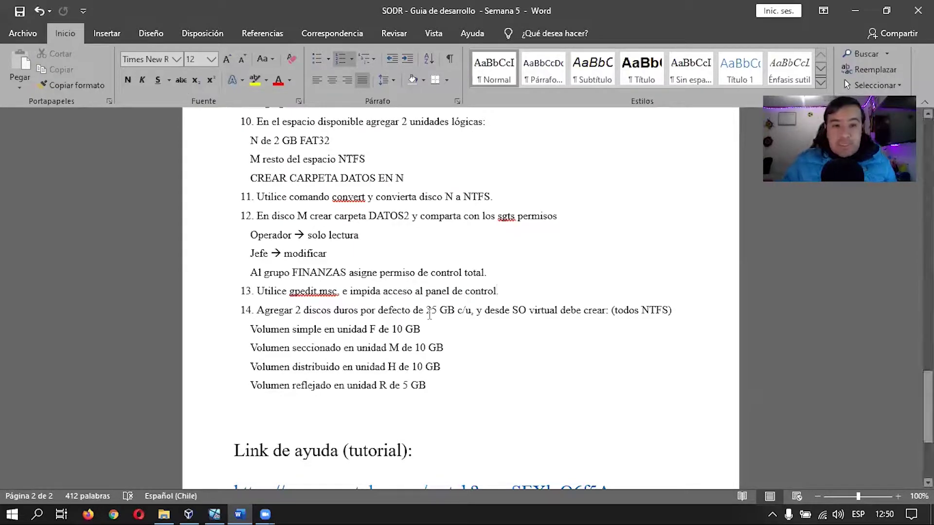
text(.)
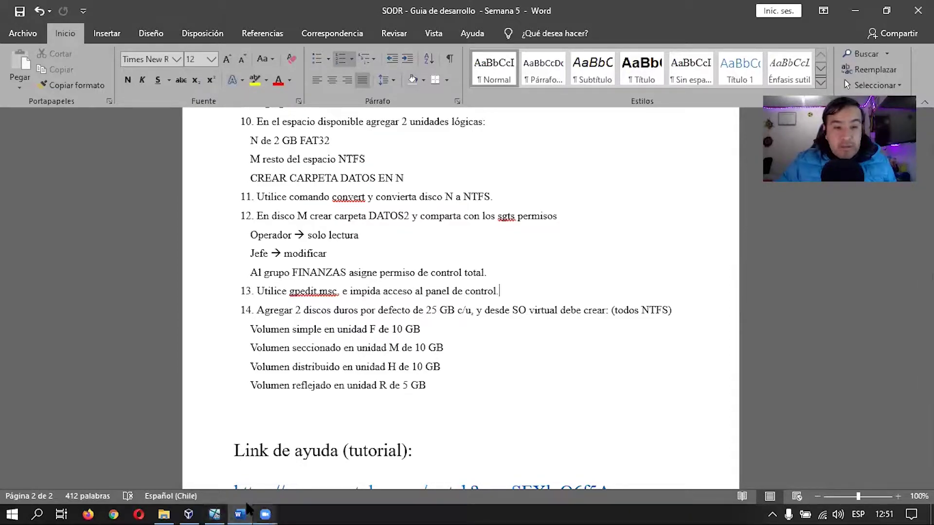
- Switch to the win 10 SODR virtual machine in VirtualBox and search Windows for gpedit.msc
click(214, 514)
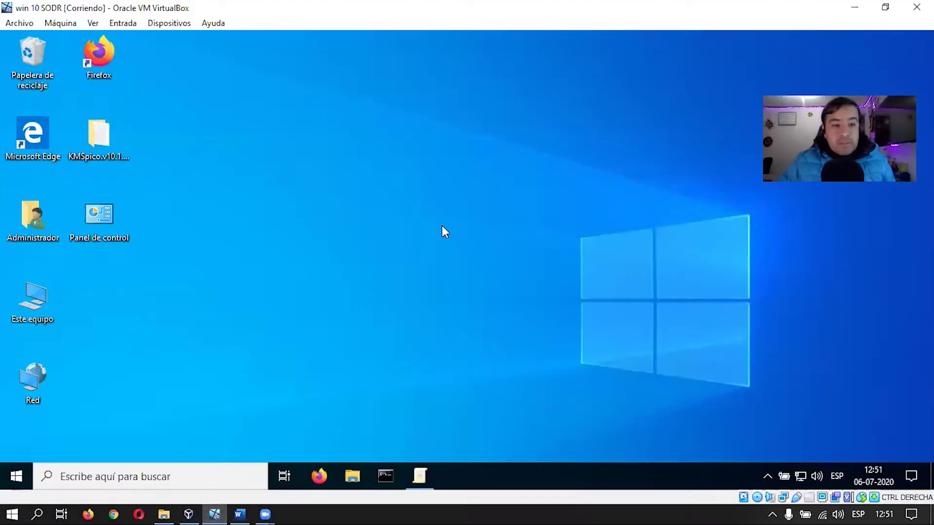
click(220, 478)
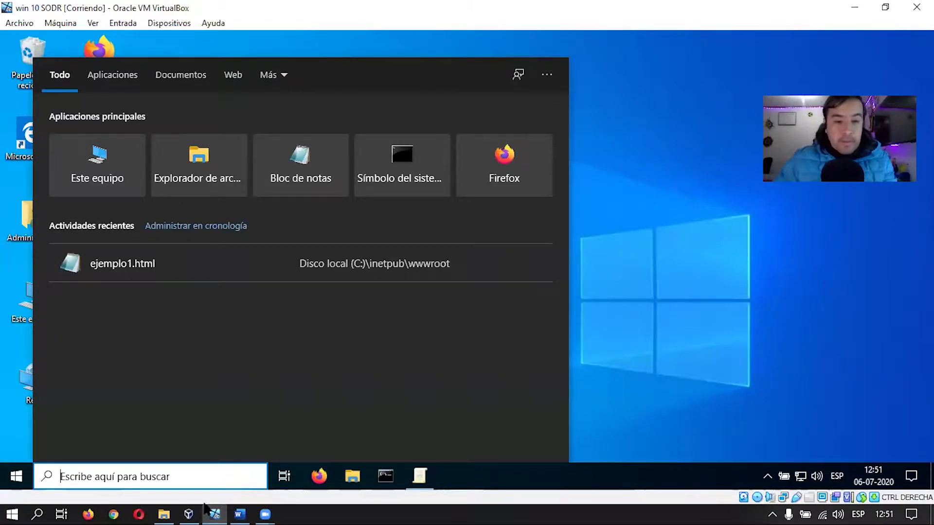
click(239, 514)
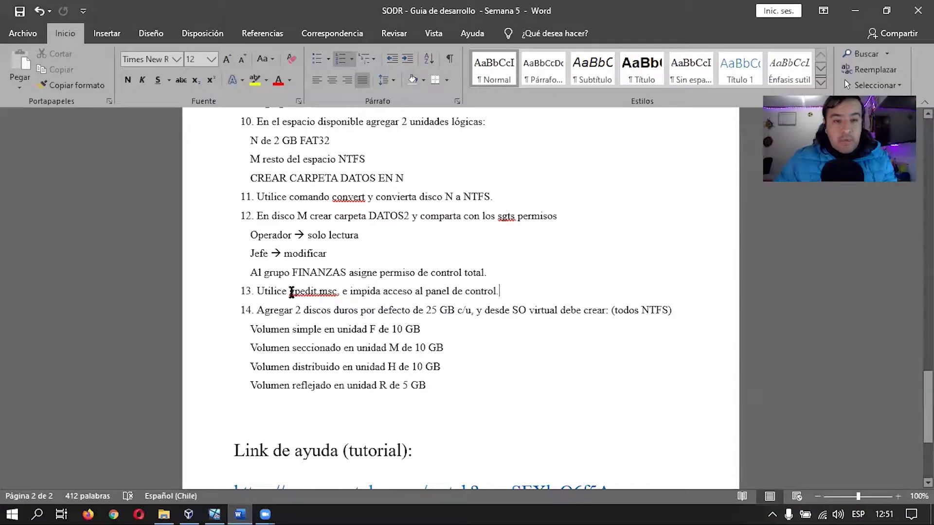
click(214, 514)
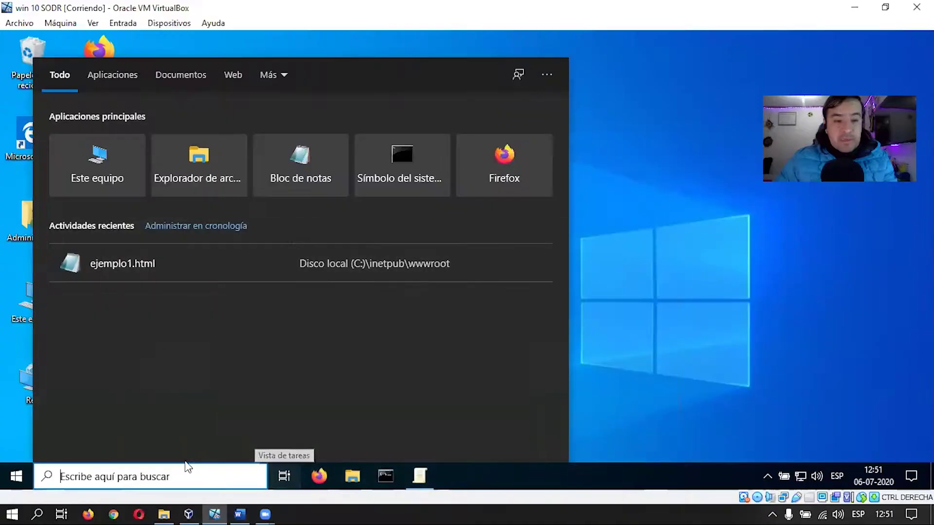
text(gped)
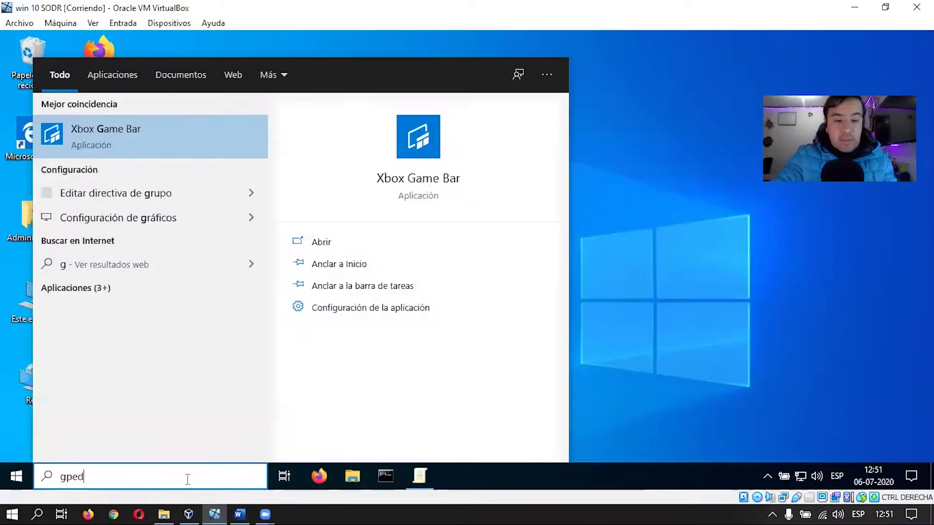
text(it.msc)
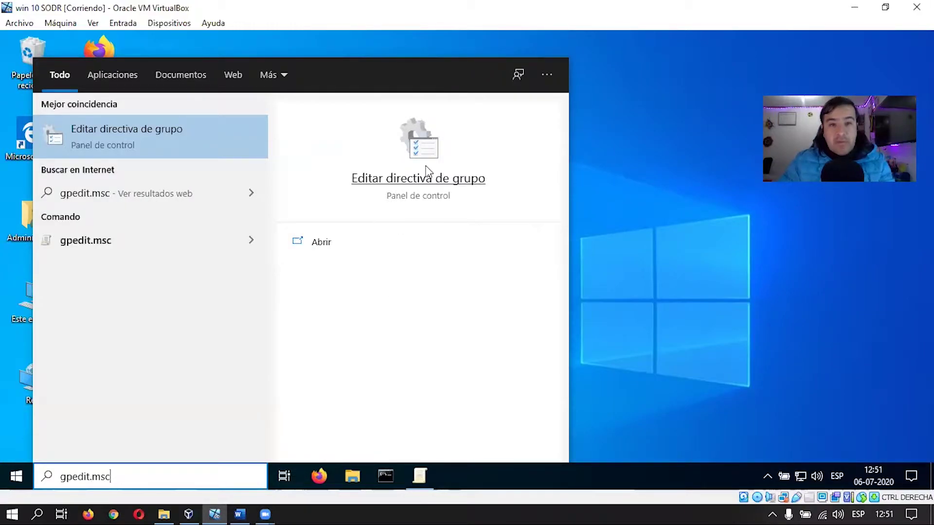
click(634, 245)
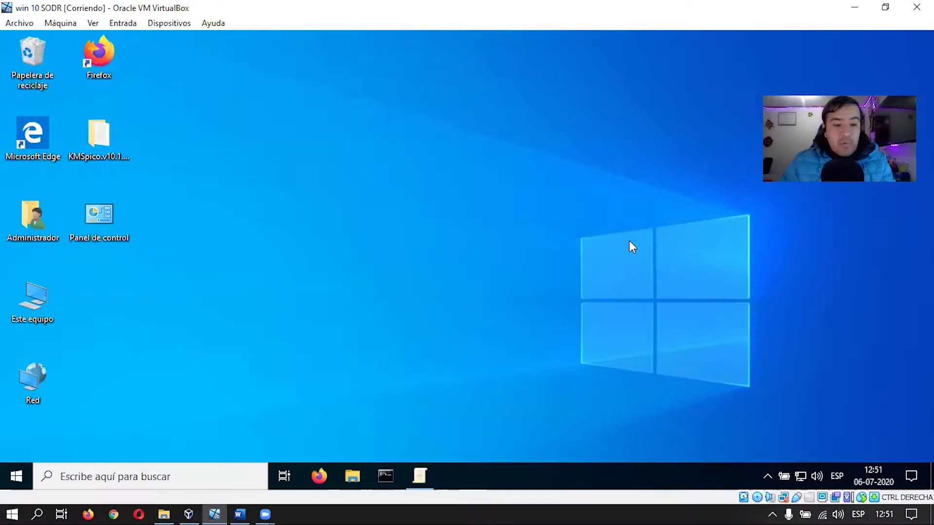
key(super+r)
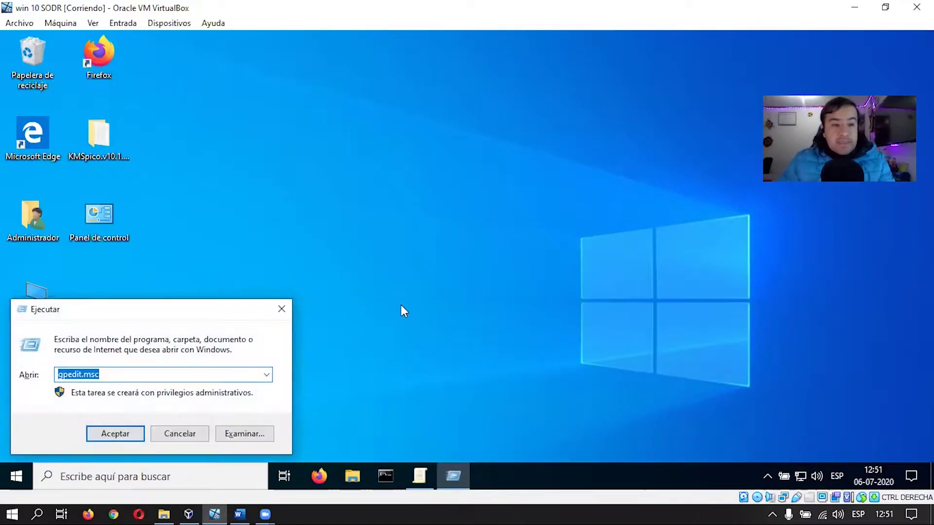
drag(141, 308, 352, 111)
click(350, 176)
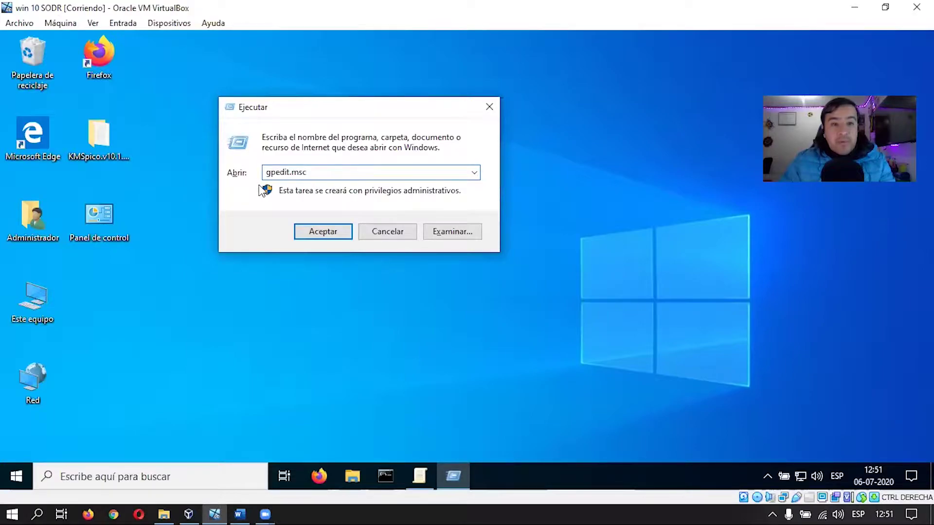
click(490, 106)
- Bring up the local group policy editor and open Panel de control under the user configuration's Plantillas administrativas
click(415, 478)
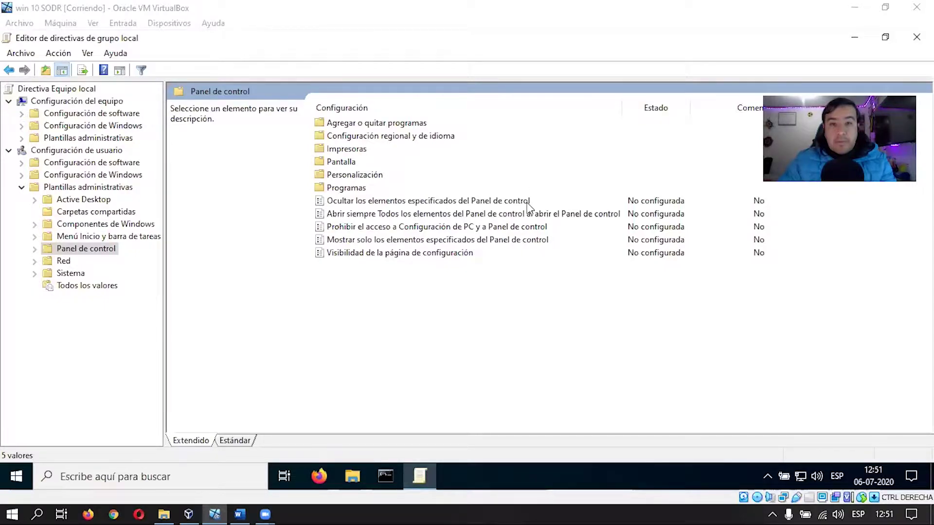
click(21, 187)
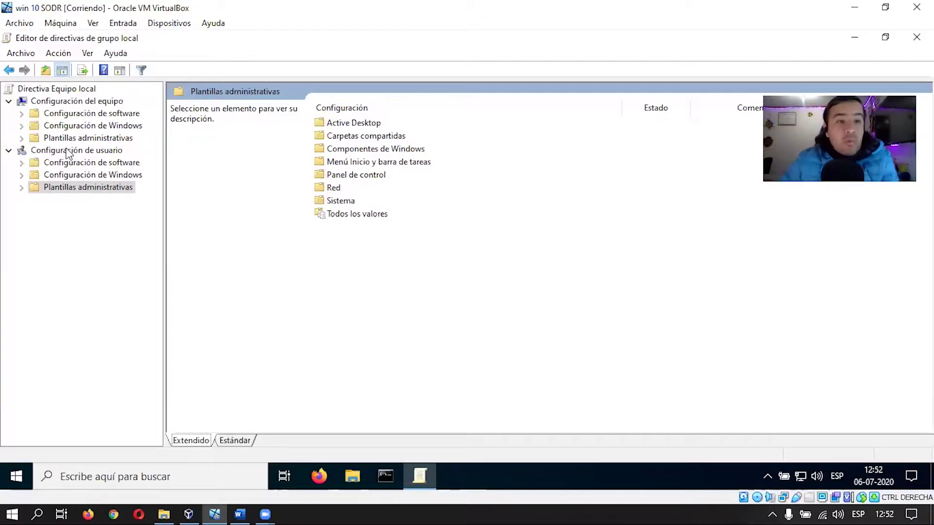
click(10, 151)
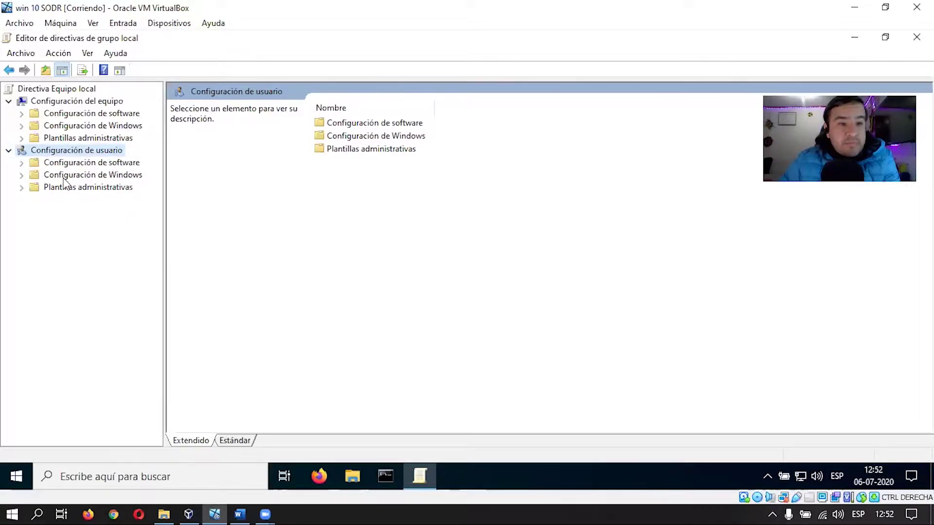
click(21, 188)
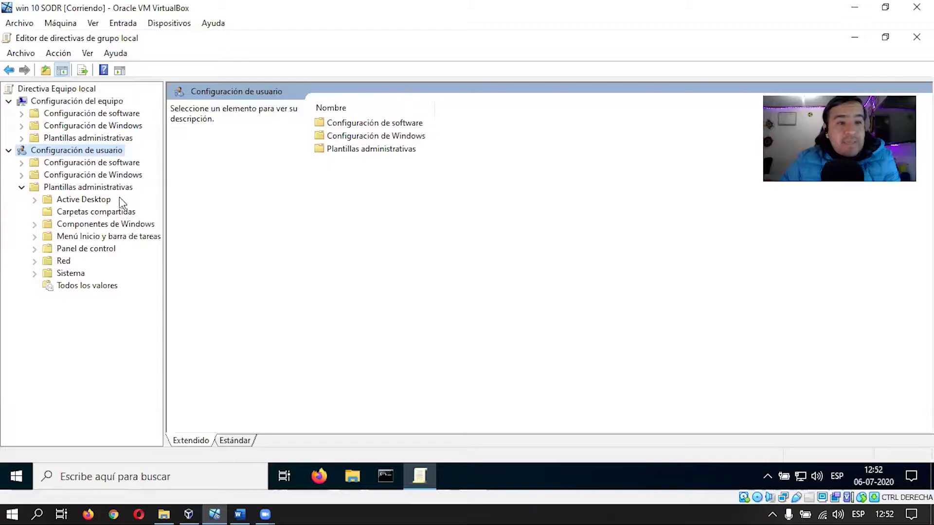
double_click(93, 188)
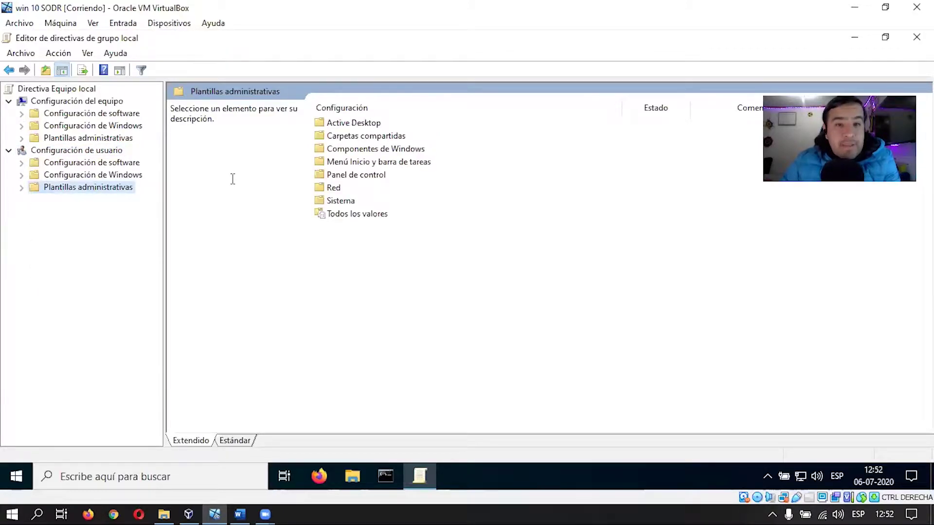
click(369, 181)
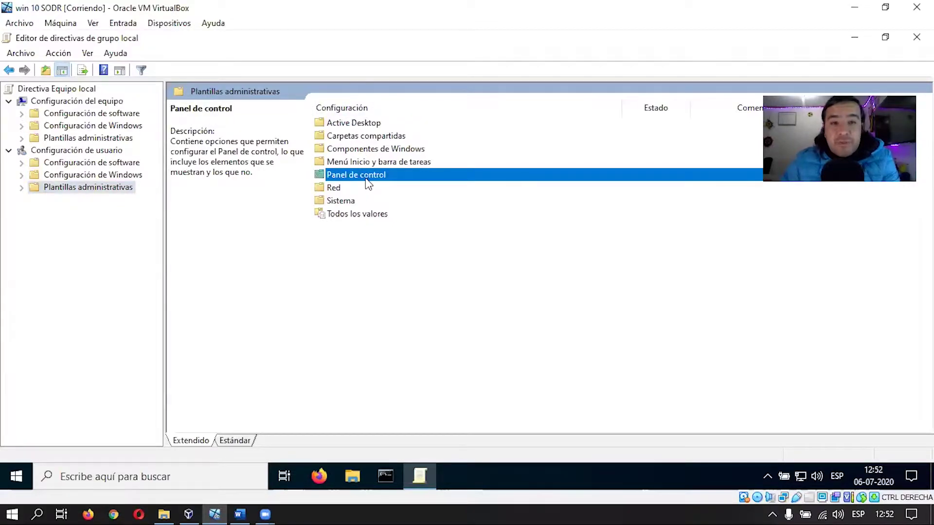
double_click(371, 176)
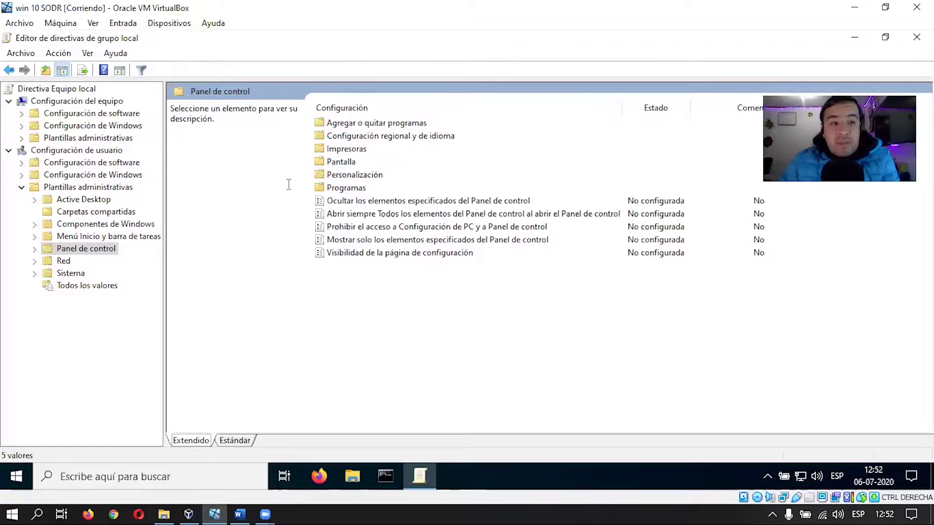
- Open the policy "Prohibir el acceso a Configuración de PC y a Panel de control" and review its state options and help text
click(413, 228)
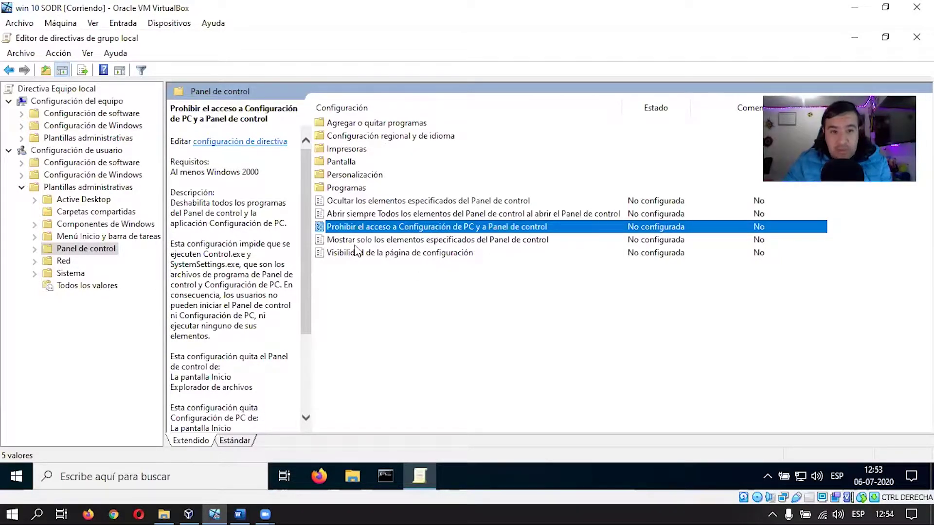
double_click(407, 226)
click(128, 137)
click(119, 159)
click(133, 119)
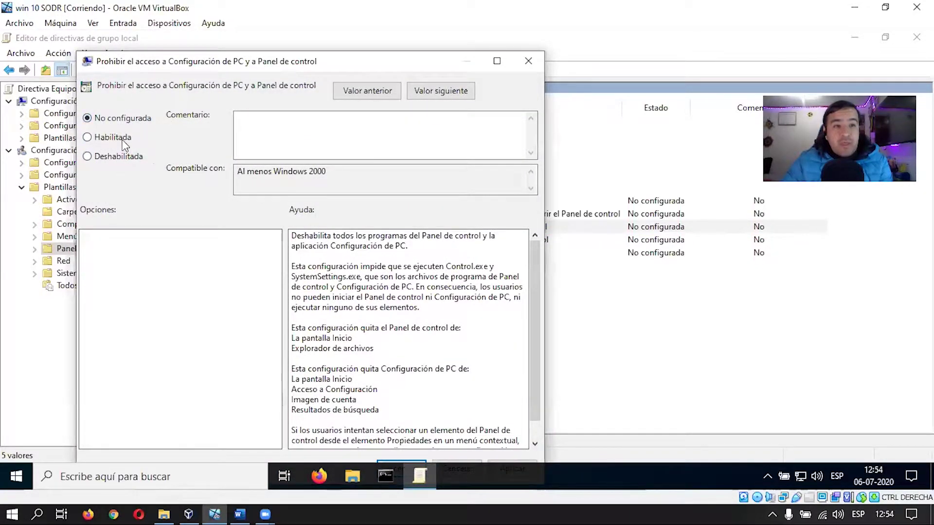
click(121, 139)
click(120, 158)
click(132, 121)
scroll(445, 289, down, 1)
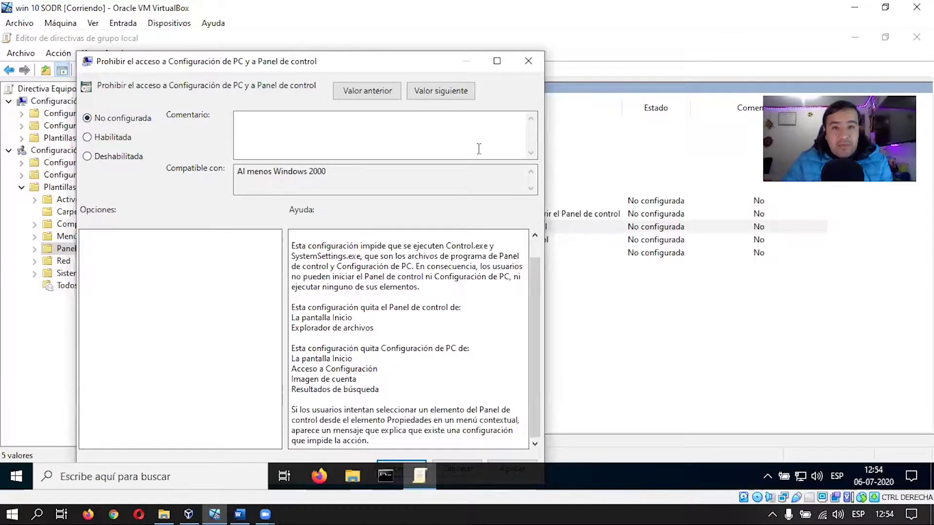
click(496, 61)
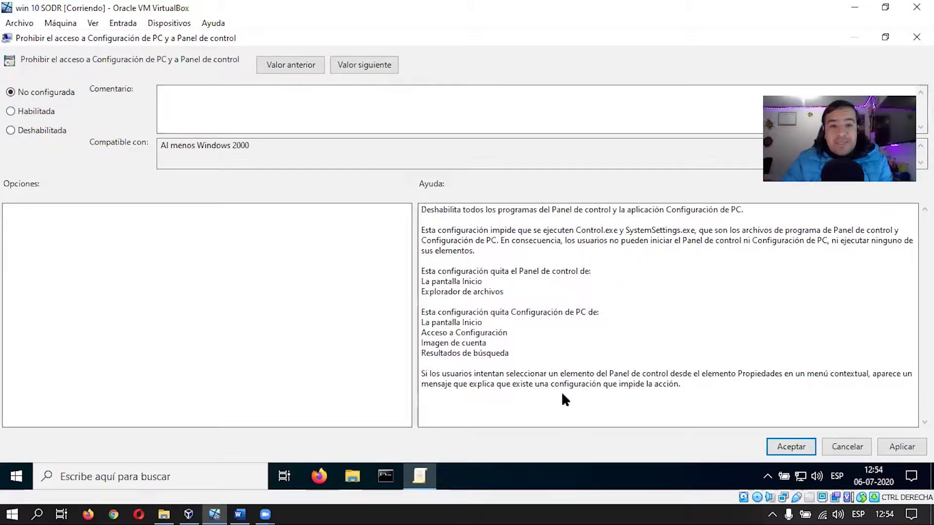
- Set the Control Panel access prohibition policy to Habilitada, apply it, and close the group policy editor
click(33, 112)
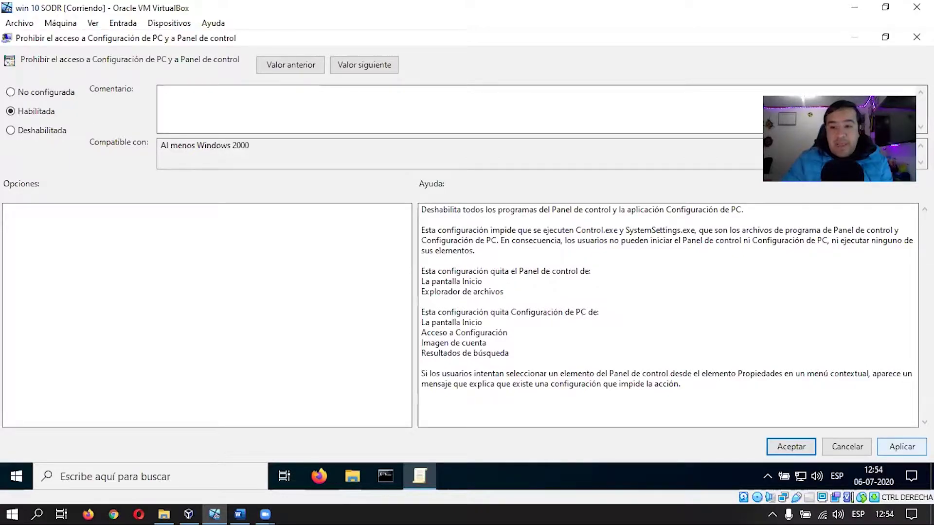
click(902, 447)
click(790, 446)
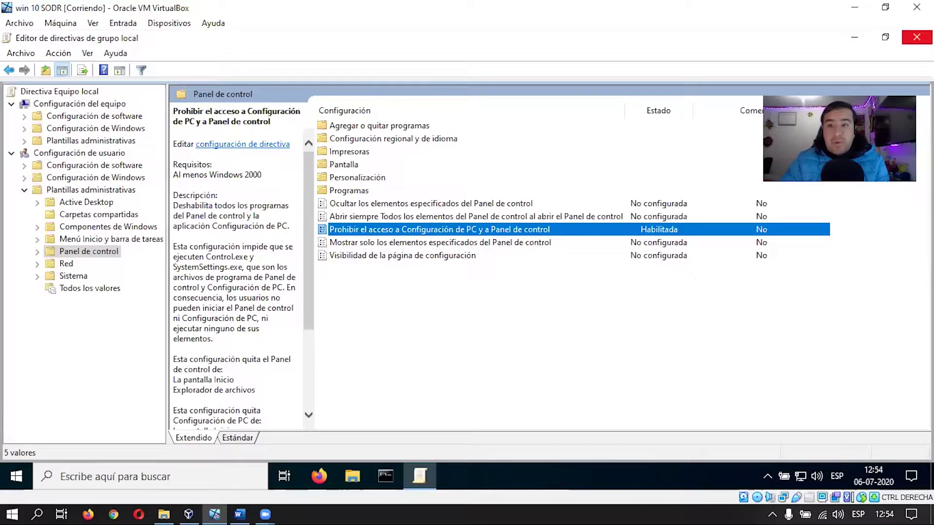
click(916, 38)
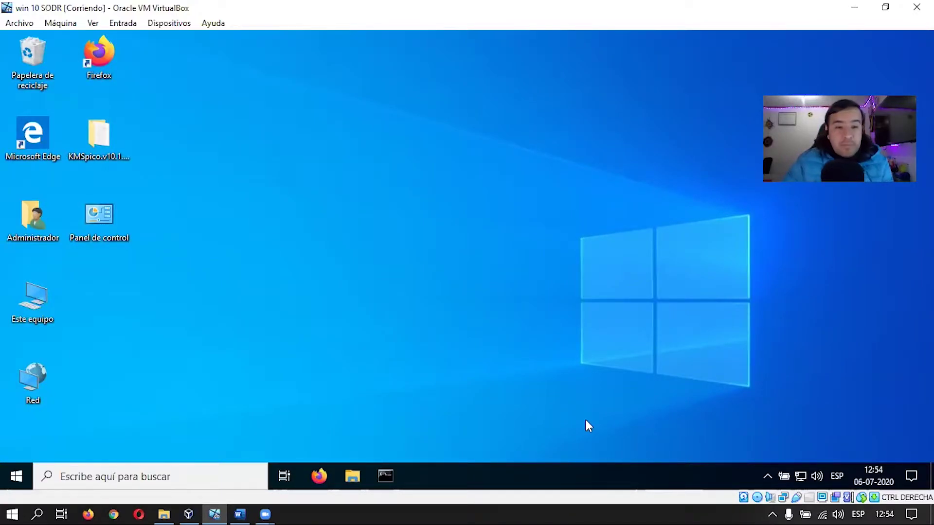
- Switch from the Administrador session to the operador account and sign in with its account password
click(10, 477)
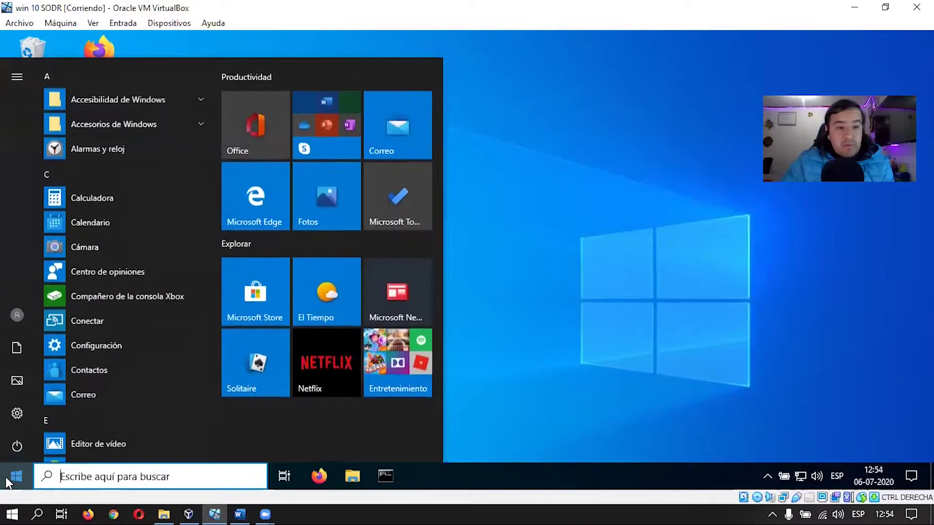
mouse_move(19, 448)
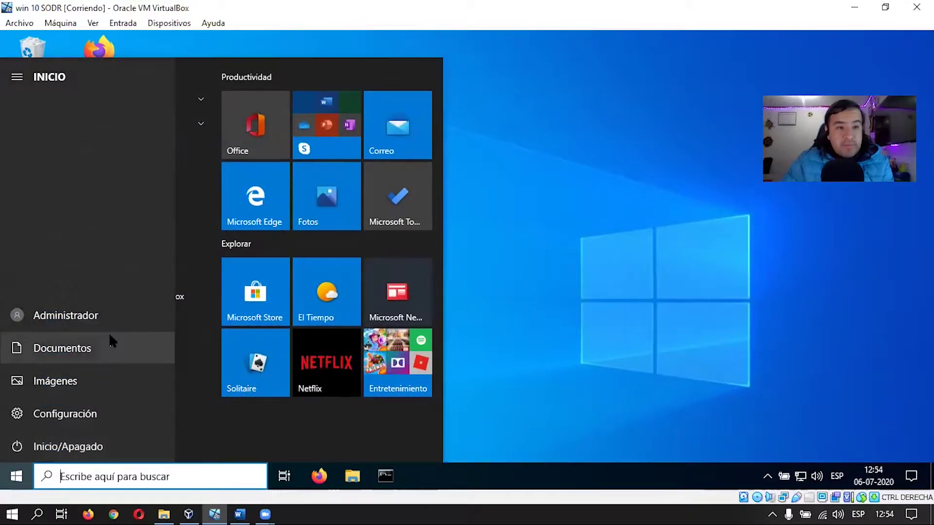
click(114, 319)
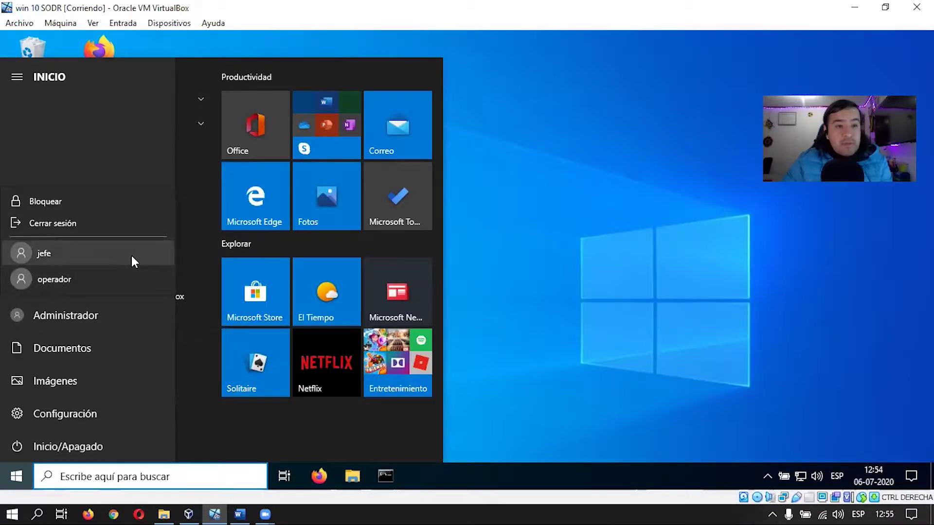
click(129, 280)
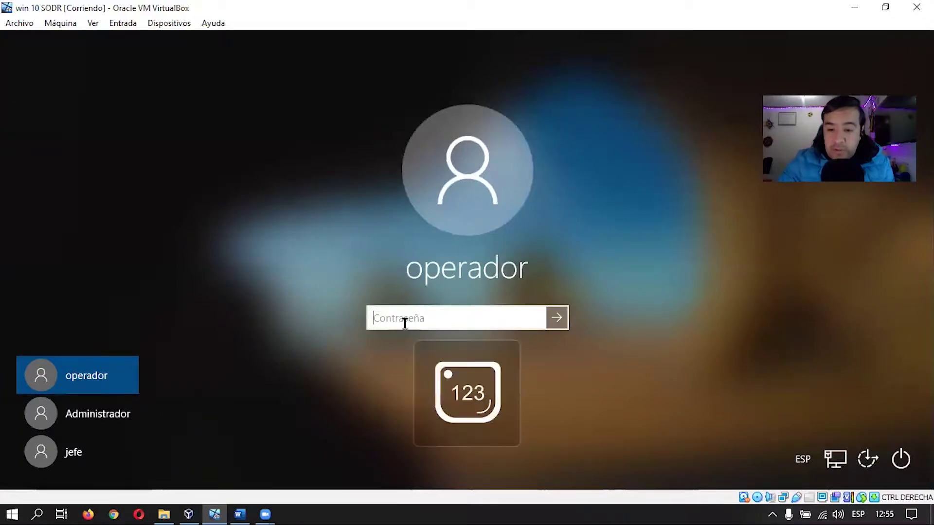
text(••••••••)
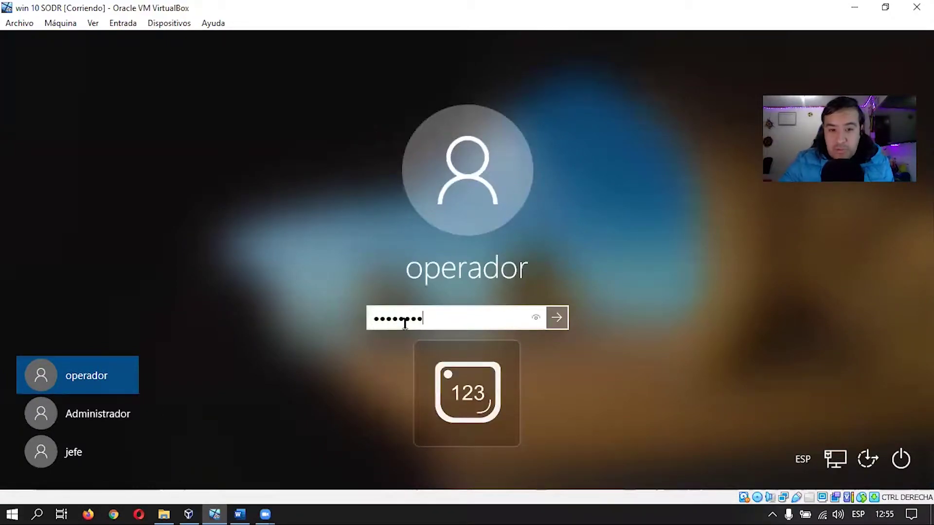
key(Return)
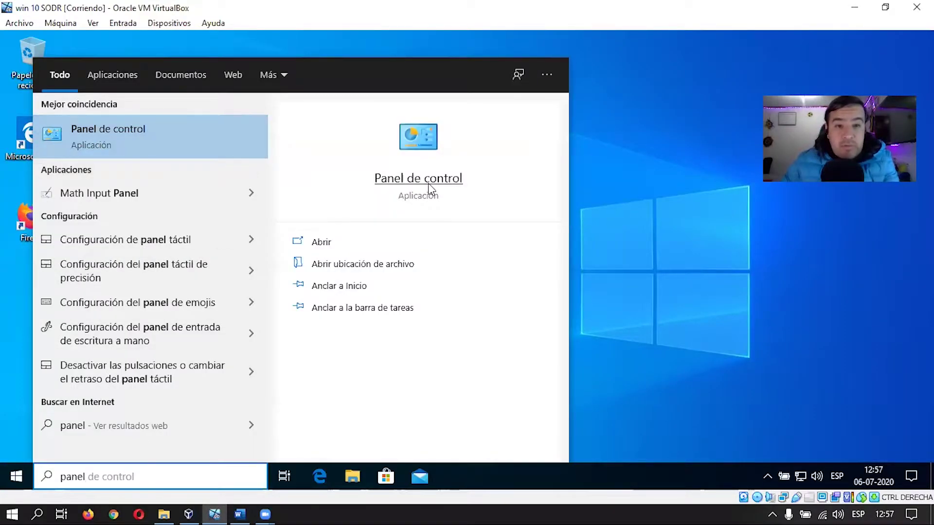
- Try to open Panel de control from the operador account to test the access restriction
click(434, 183)
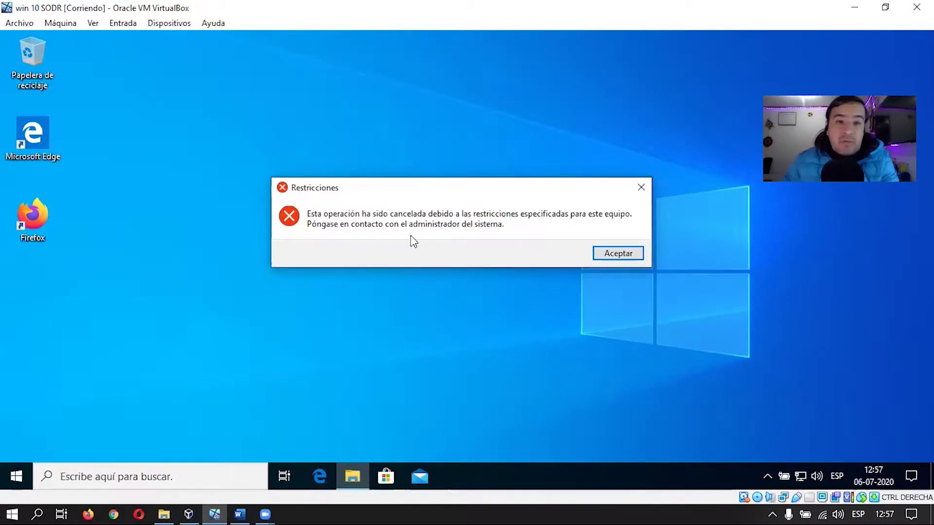
click(617, 252)
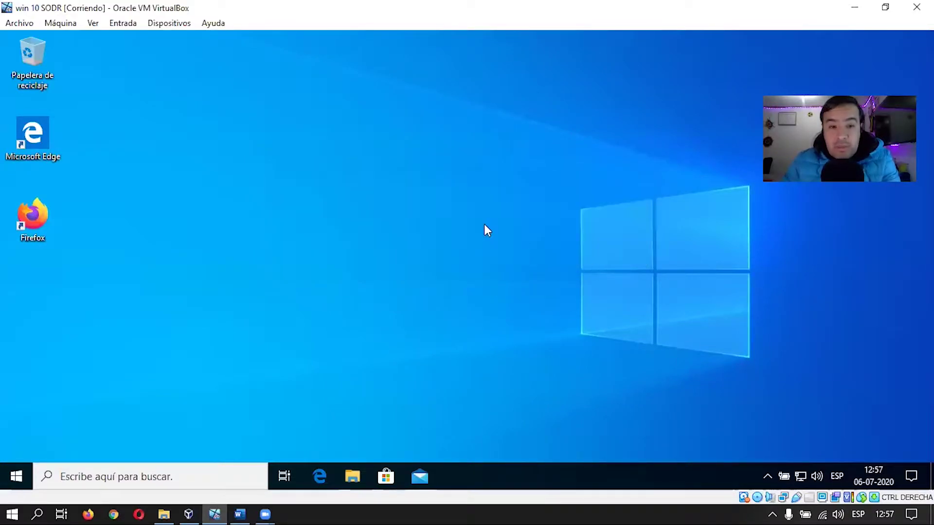
- Switch to the Word guide and review item 14's requirements for the two added disks and their volumes
click(240, 514)
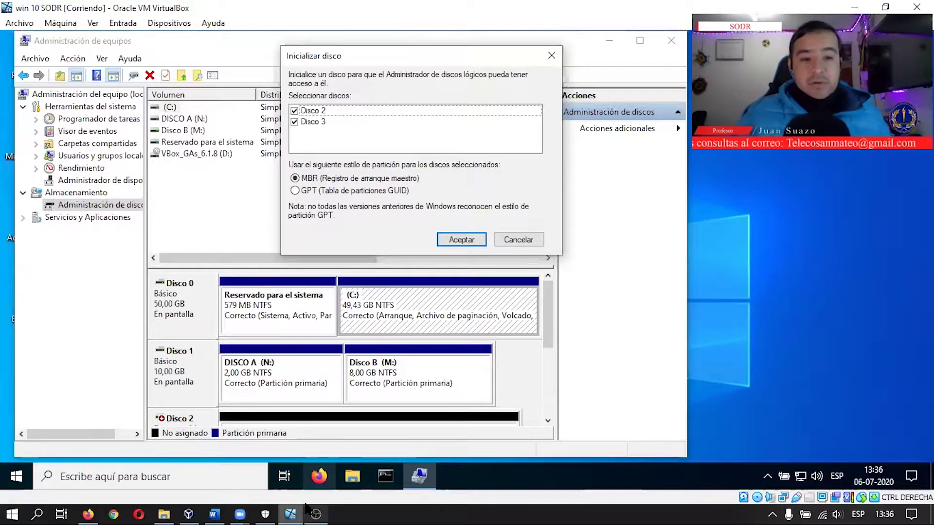
click(214, 515)
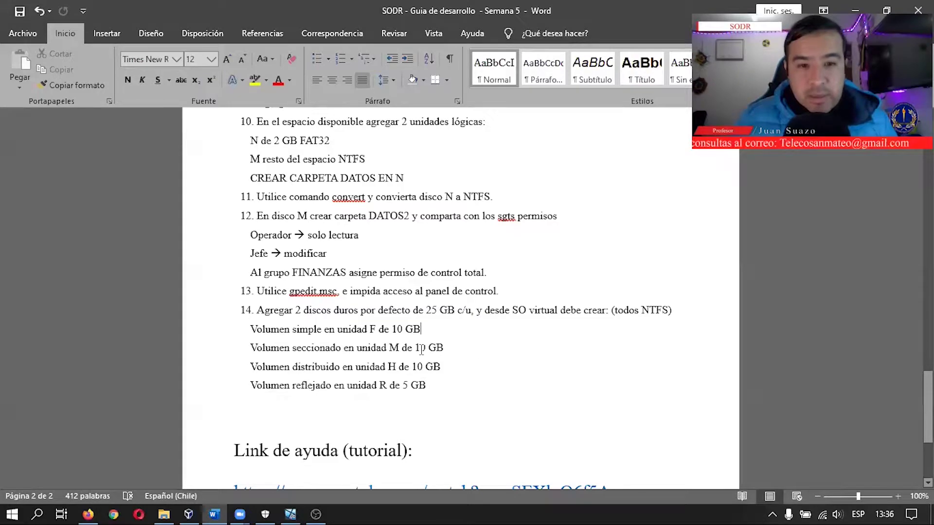
- Review item 14 of the guide, covering the two 25 GB disks and the list of four volumes to create
drag(257, 311, 641, 312)
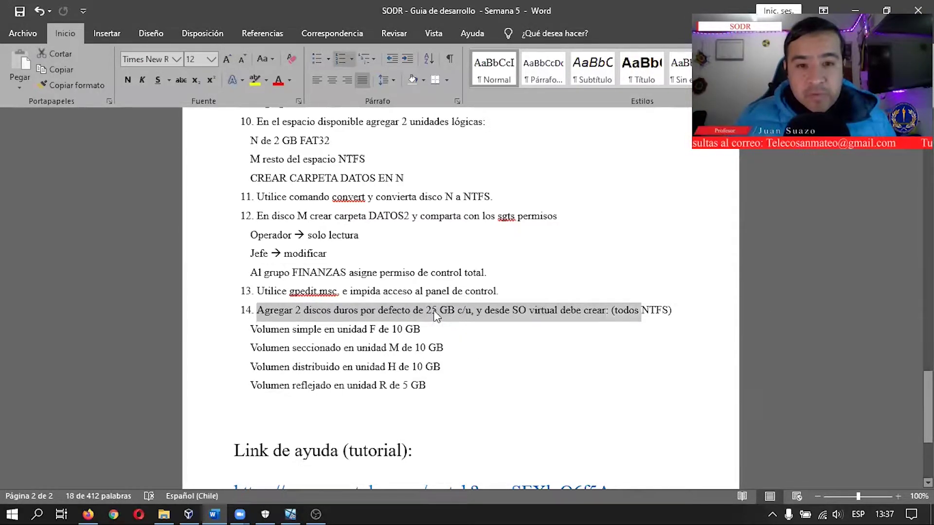
click(434, 312)
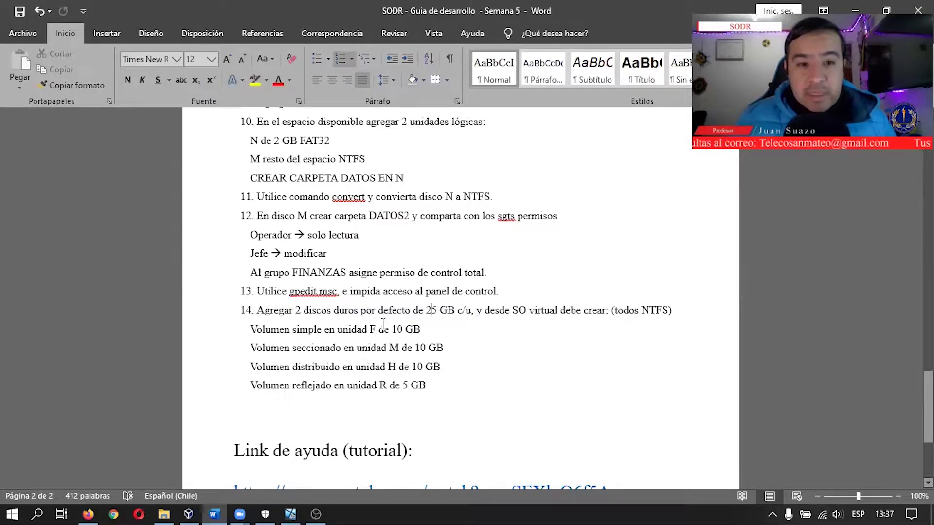
drag(251, 330, 434, 389)
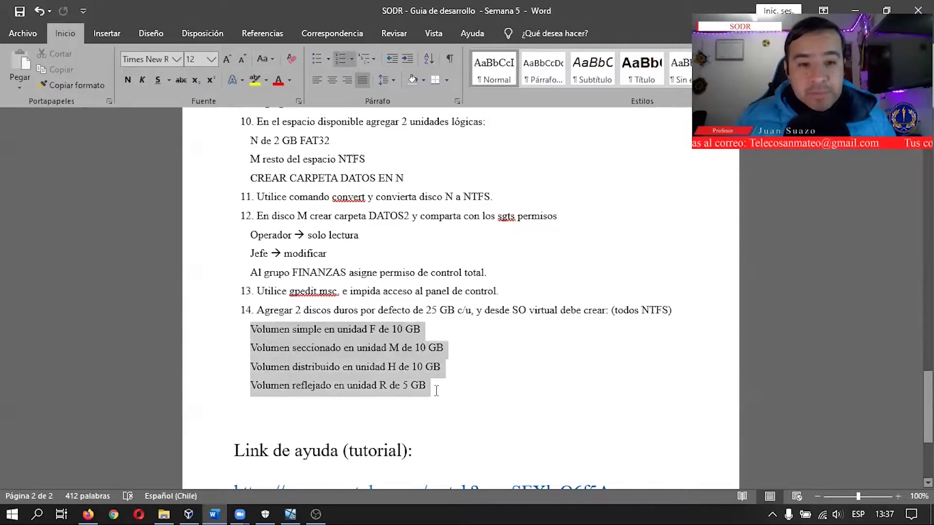
click(357, 330)
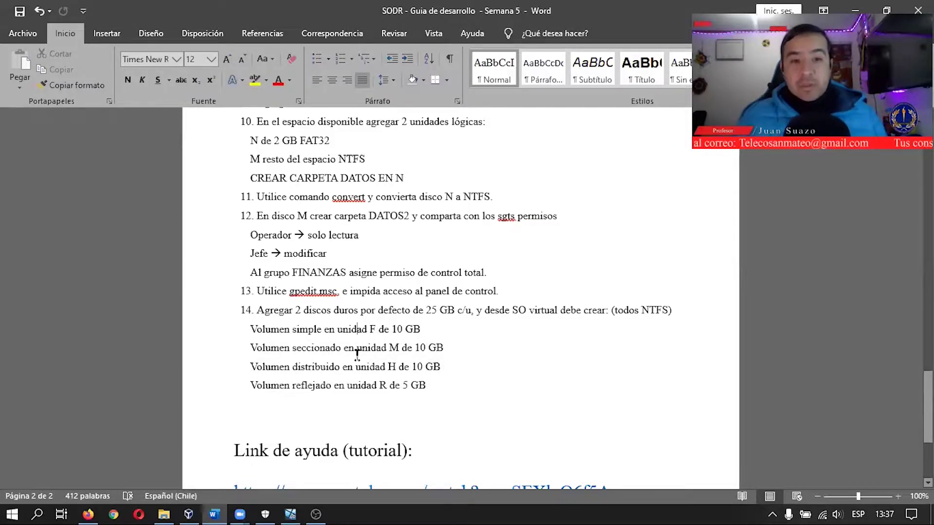
drag(428, 387, 227, 332)
click(229, 367)
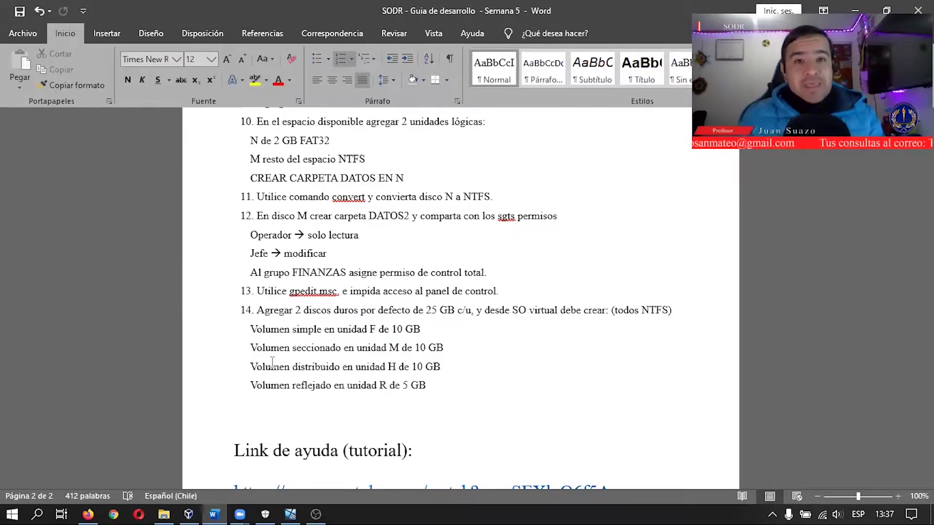
drag(435, 386, 251, 329)
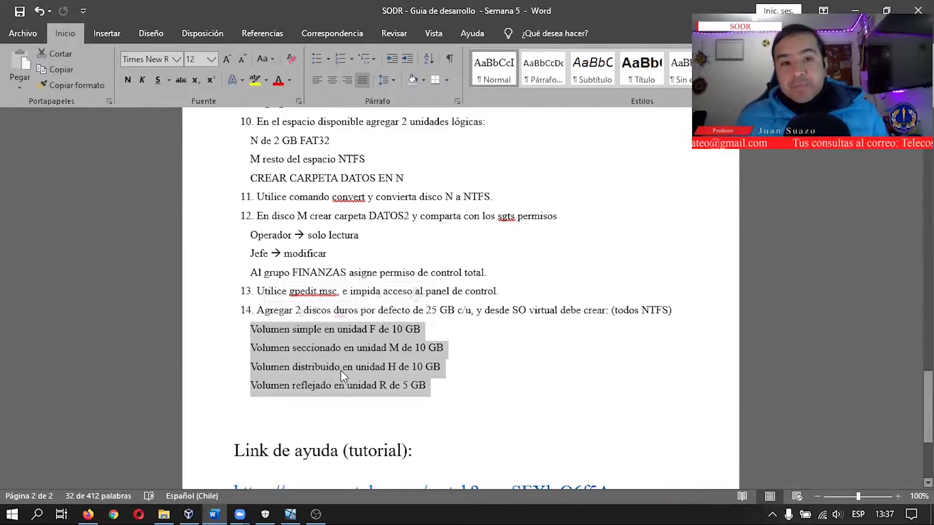
drag(426, 385, 258, 291)
click(362, 347)
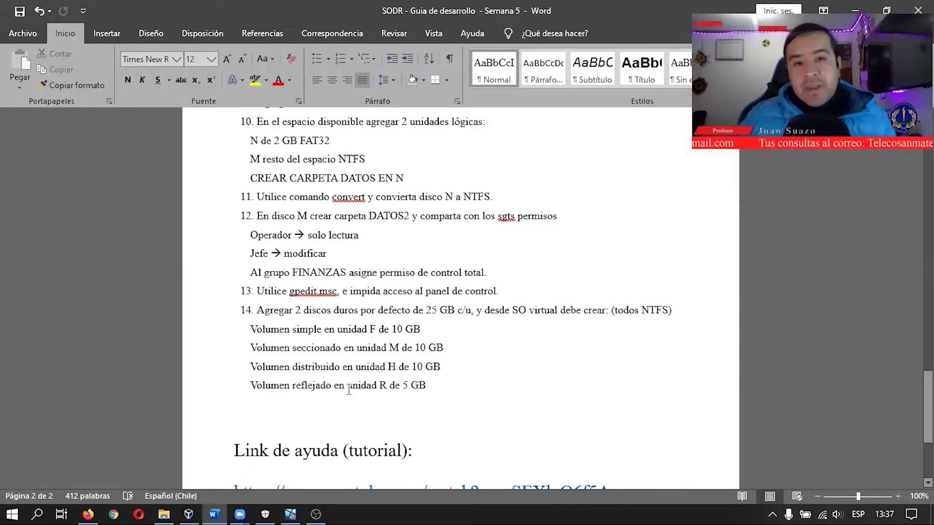
click(428, 385)
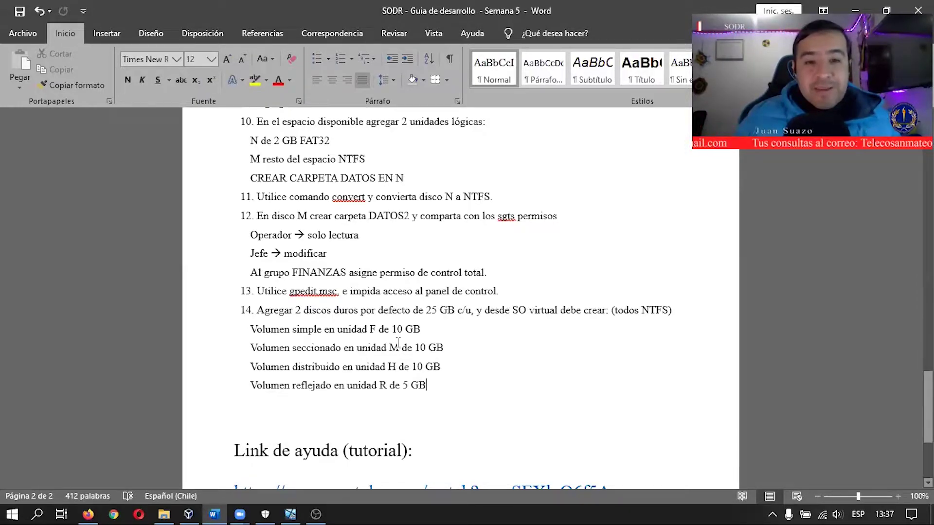
- Read item 14's simple, seccionado, distribuido and reflejado volume lines one by one, checking each one's drive letter and size
drag(411, 329, 295, 329)
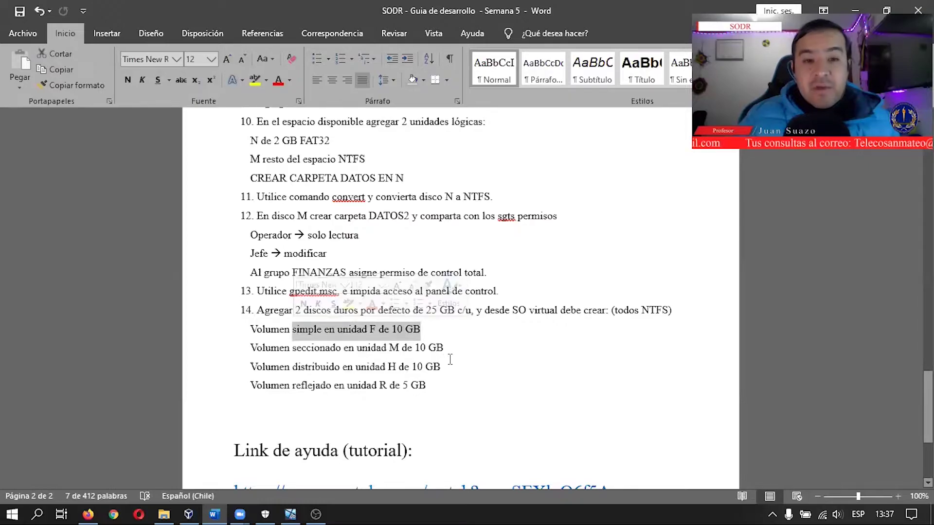
drag(443, 348, 250, 348)
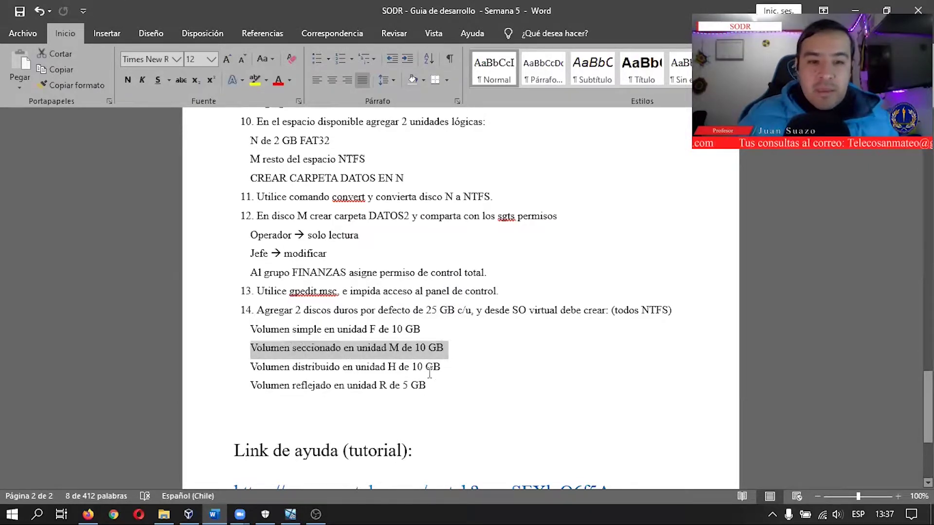
drag(442, 368, 250, 368)
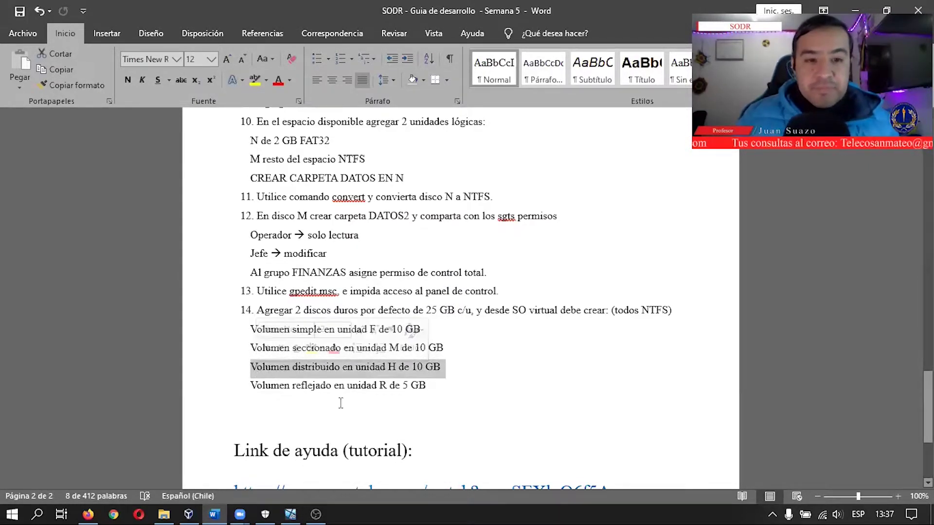
click(419, 385)
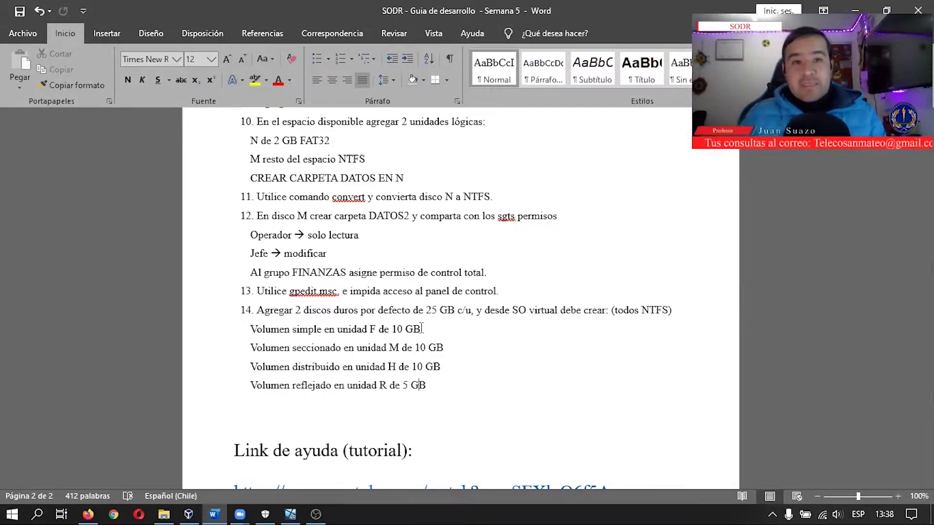
drag(424, 327, 292, 329)
drag(443, 347, 305, 349)
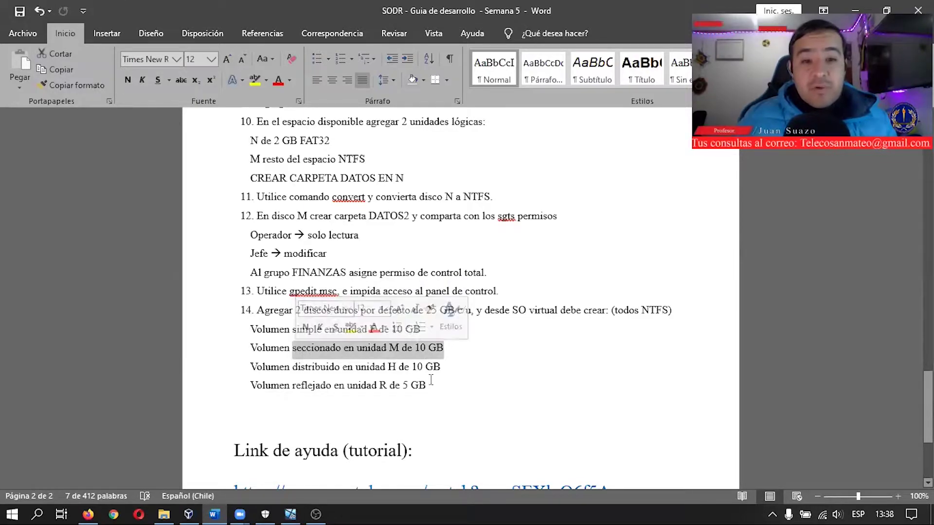
drag(444, 367, 251, 368)
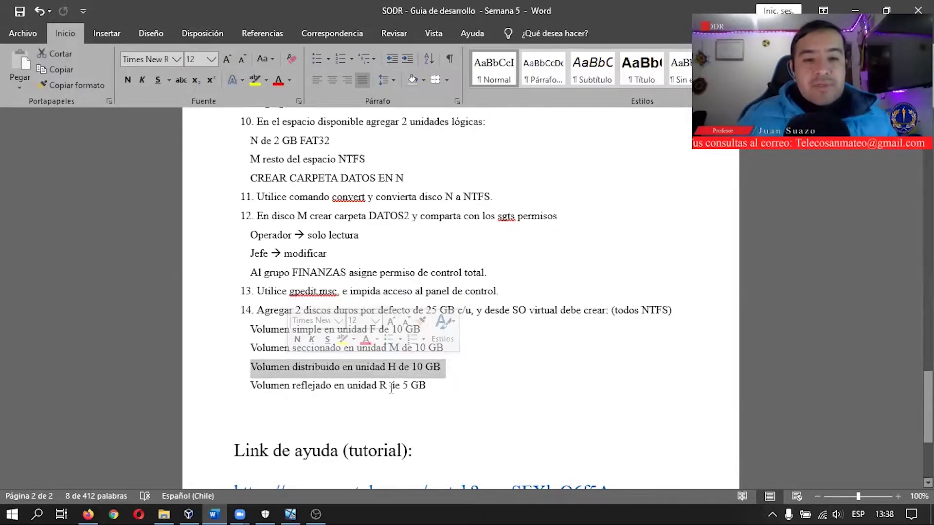
click(431, 386)
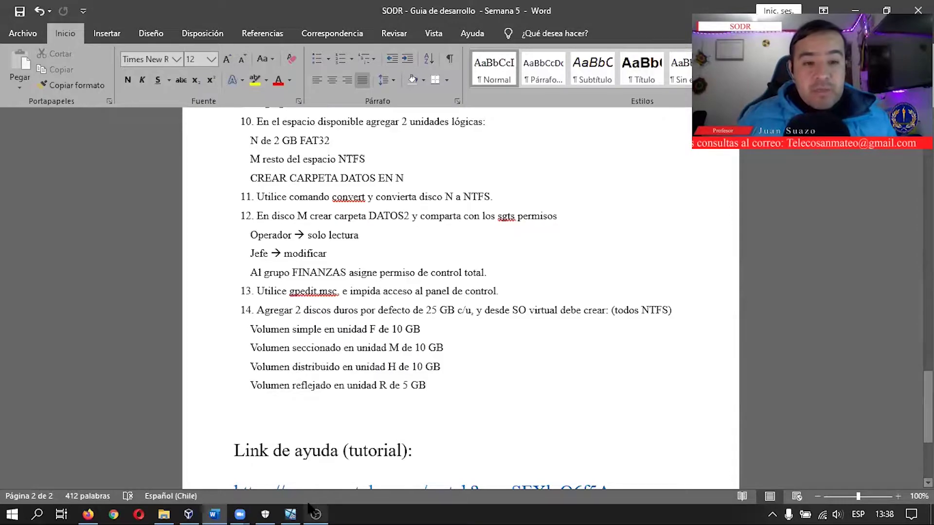
- Switch to the win 10 SODR virtual machine, open Administración de discos, and initialize Disco 2 and Disco 3 with the MBR partition style
click(290, 514)
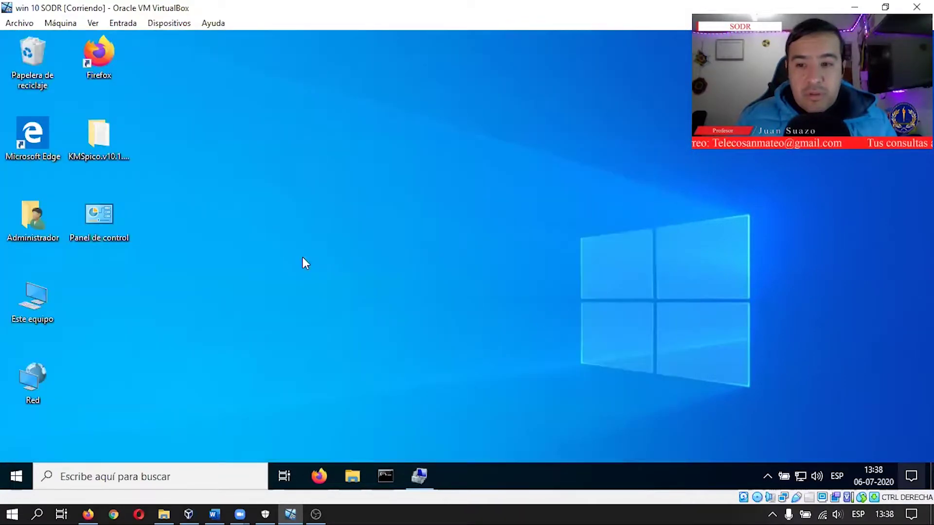
click(23, 316)
right_click(30, 306)
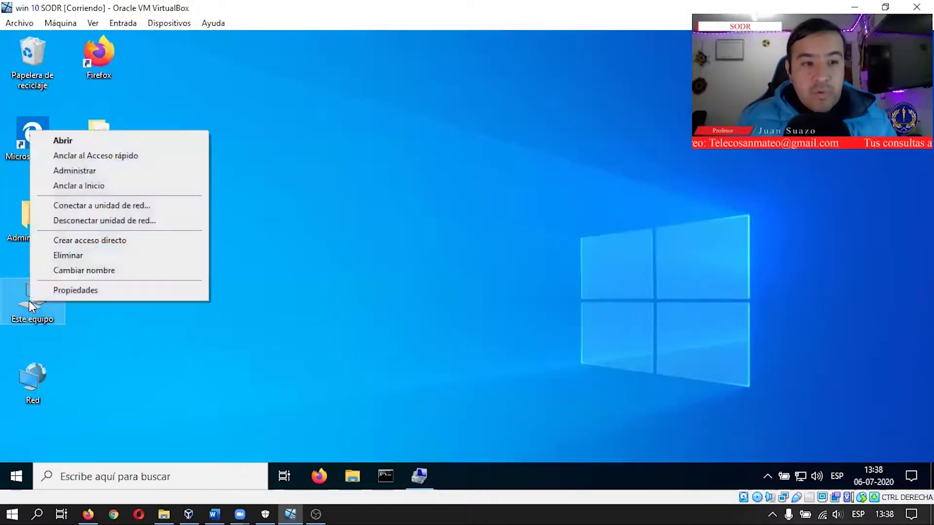
click(124, 174)
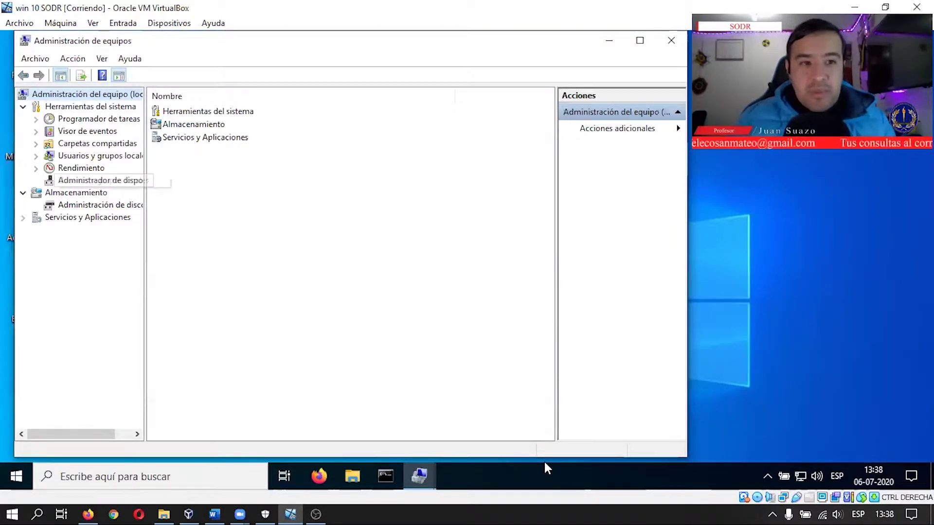
click(109, 207)
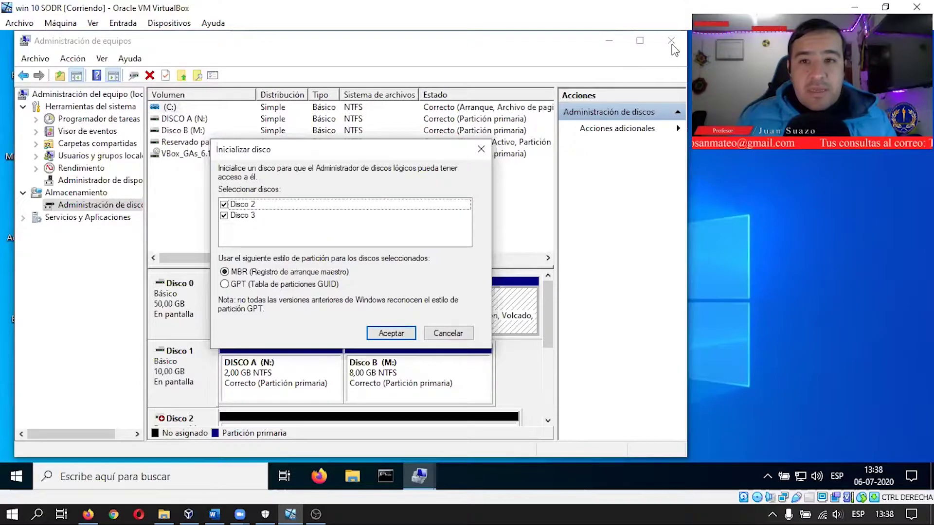
drag(490, 153, 560, 59)
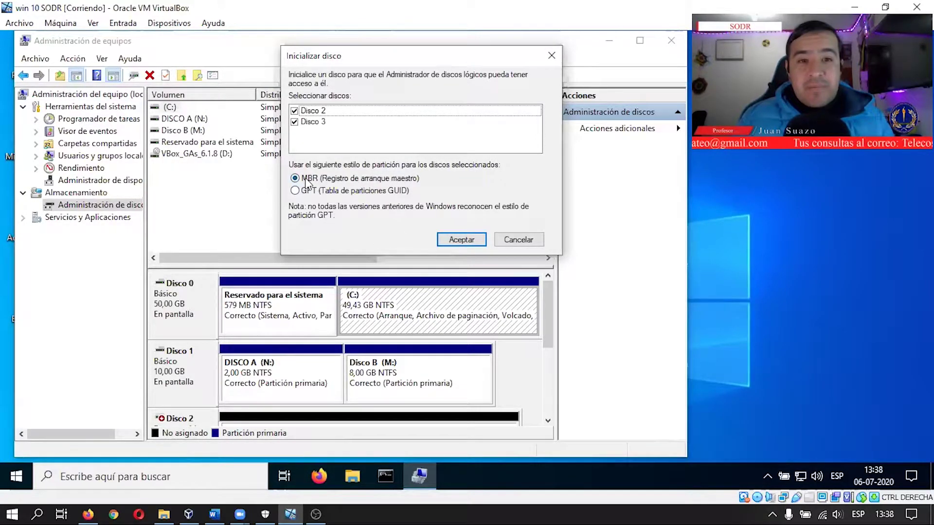
click(463, 238)
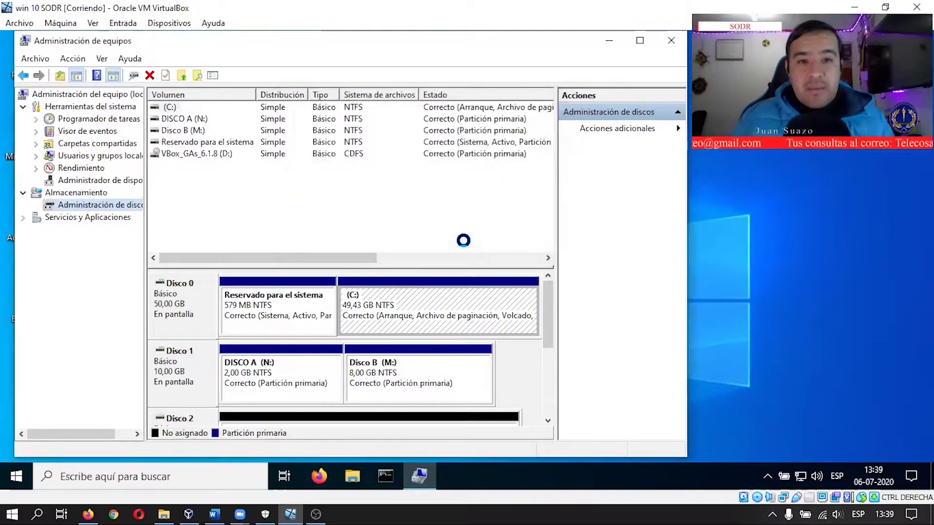
- Maximize Administración de equipos and examine the unallocated space on Disco 2 and Disco 3
click(640, 41)
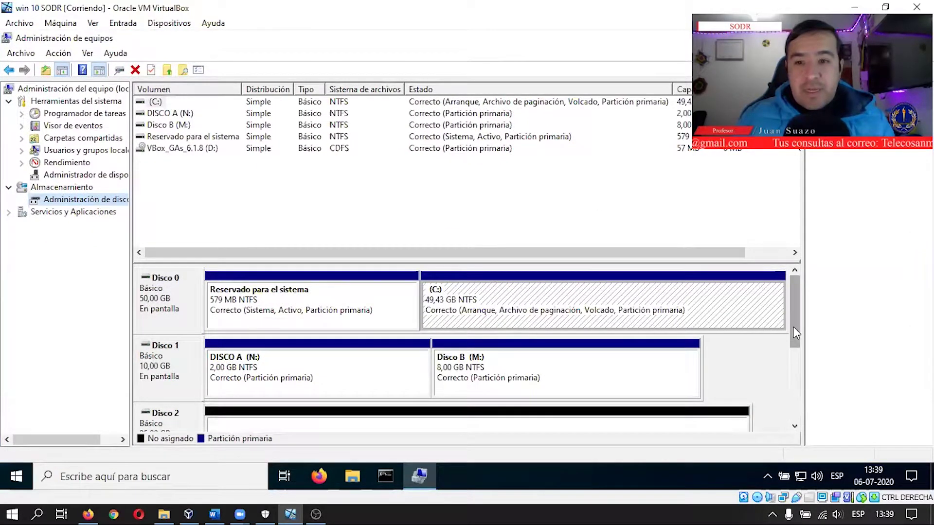
click(795, 387)
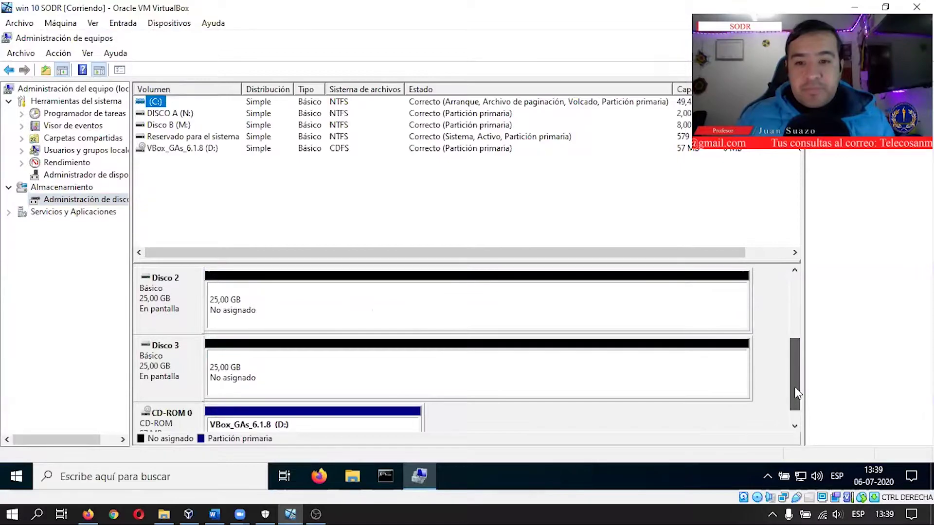
click(290, 369)
click(315, 306)
click(320, 370)
click(340, 318)
click(327, 376)
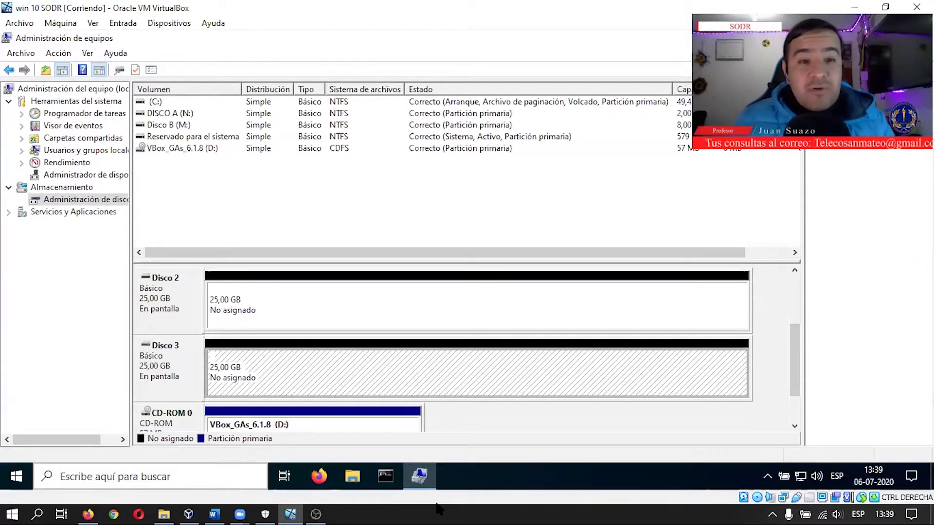
click(389, 308)
click(362, 361)
click(387, 302)
click(373, 352)
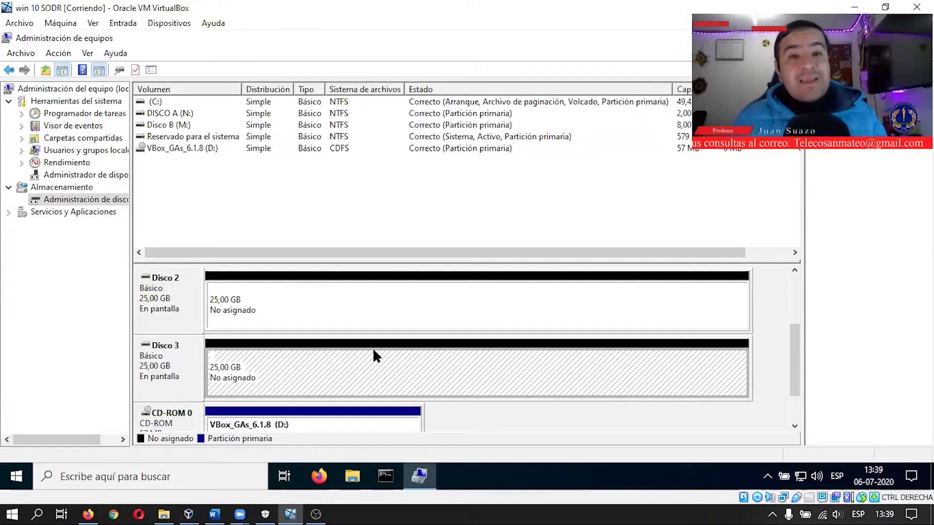
click(310, 312)
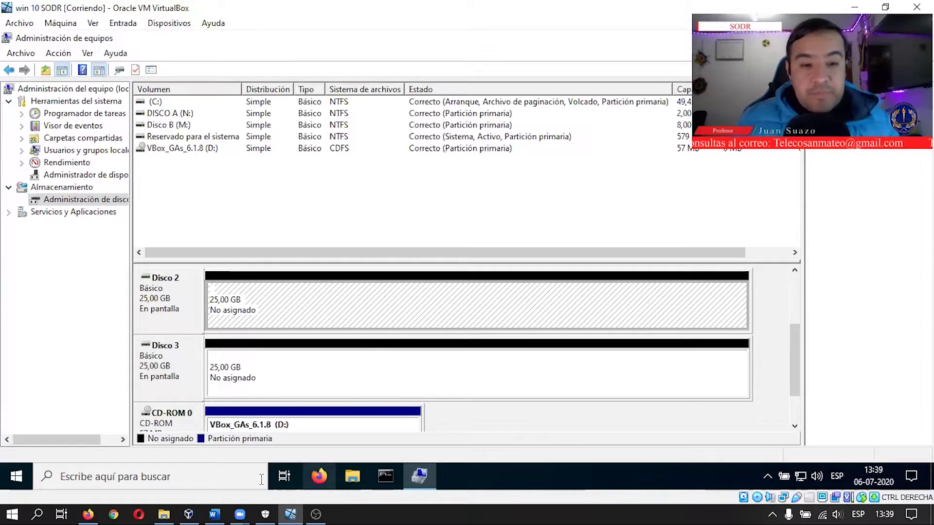
- Switch to the Word guide and check the simple volume's required drive letter, size and file system
click(219, 506)
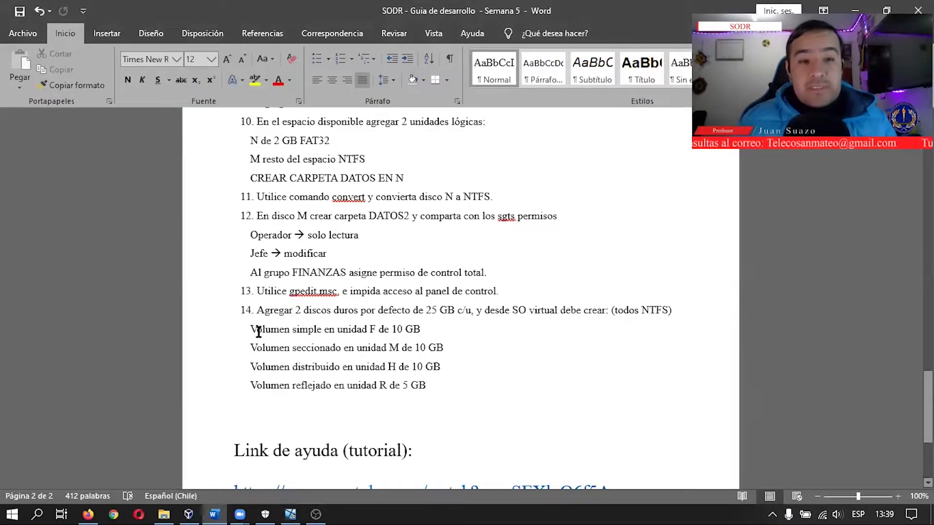
drag(251, 329, 405, 330)
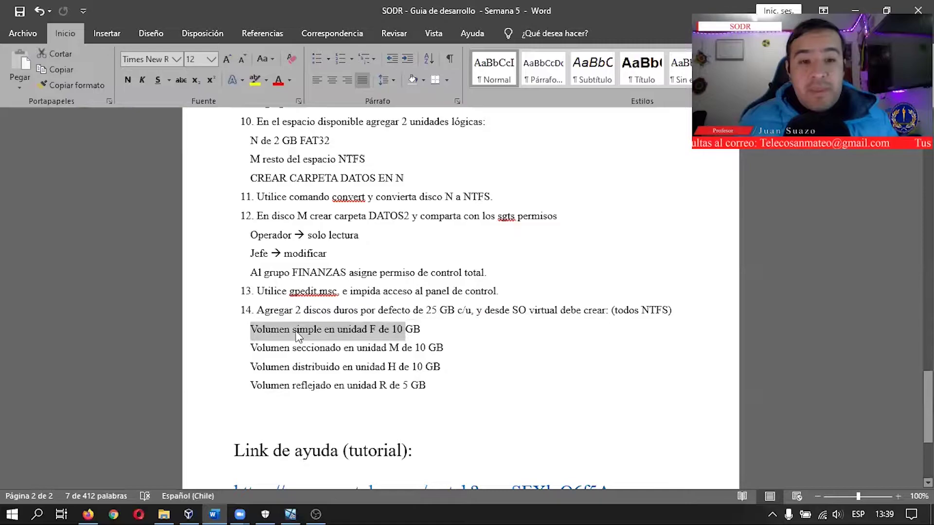
click(257, 334)
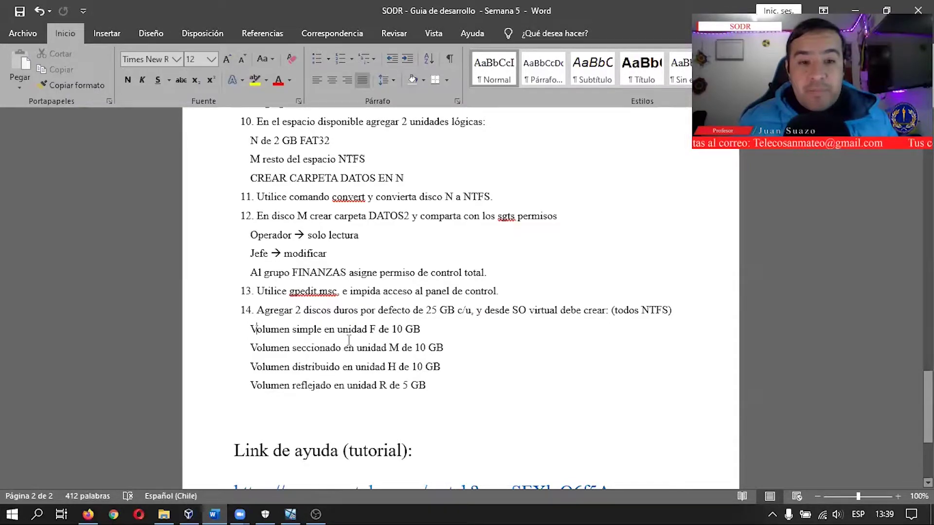
drag(369, 330, 377, 330)
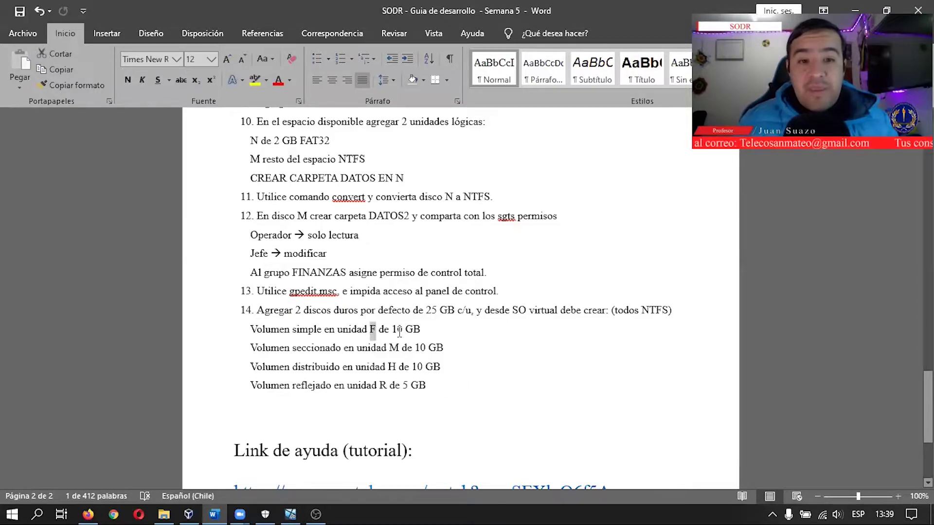
drag(393, 330, 408, 331)
drag(642, 311, 667, 312)
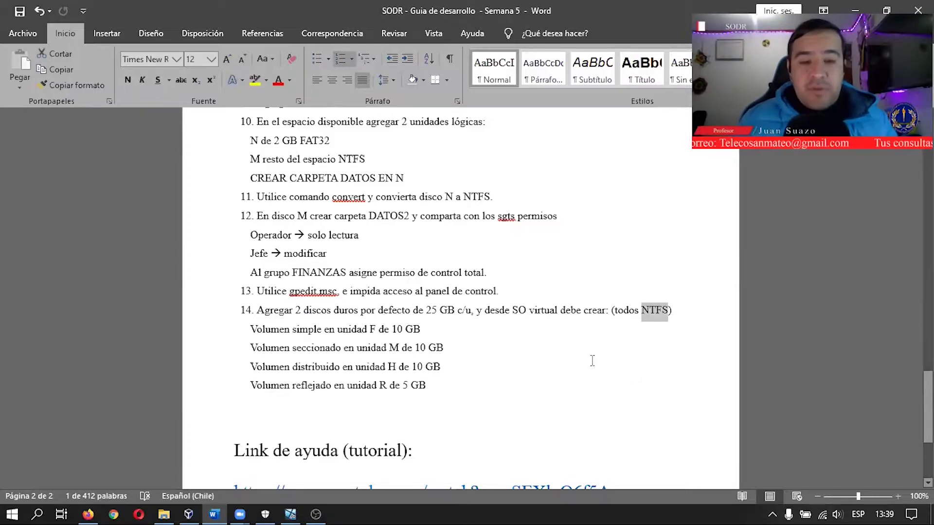
- Switch to the win 10 SODR virtual machine and start a new simple volume on Disco 2, advancing to the volume size setting
click(290, 514)
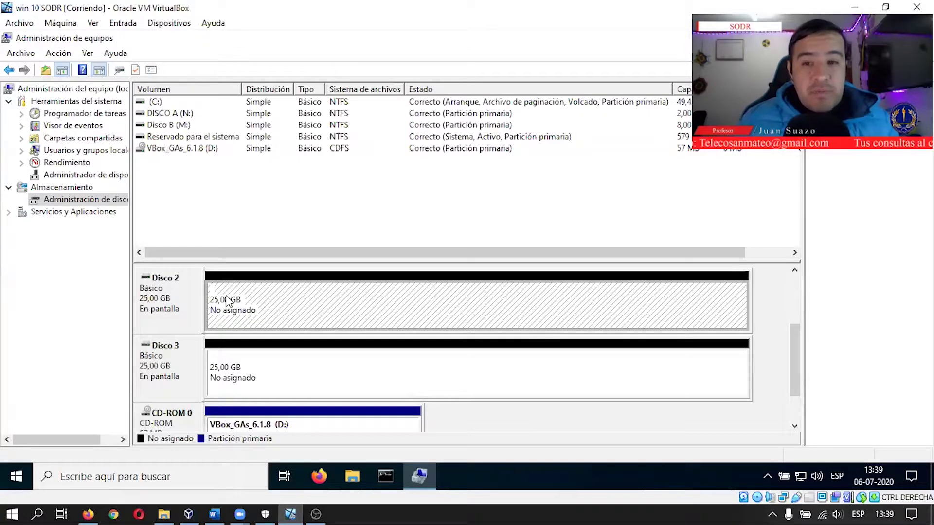
right_click(247, 283)
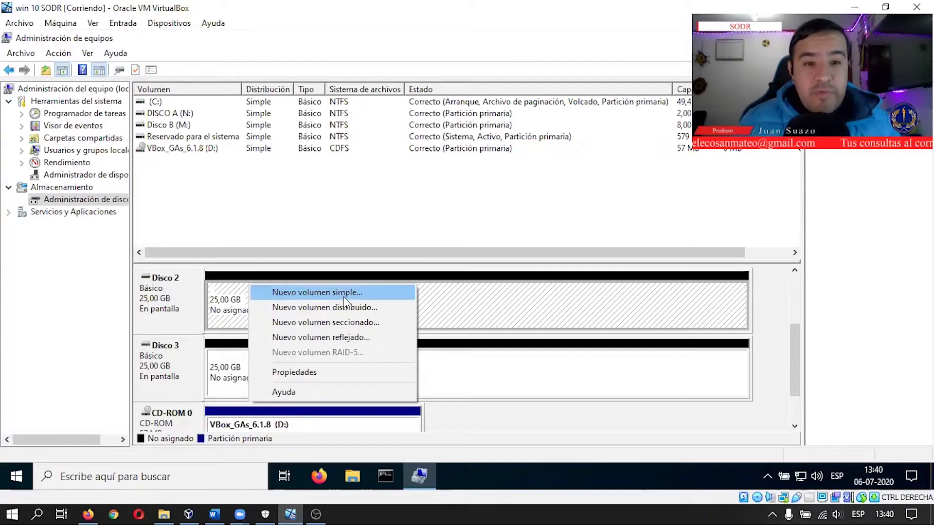
click(322, 292)
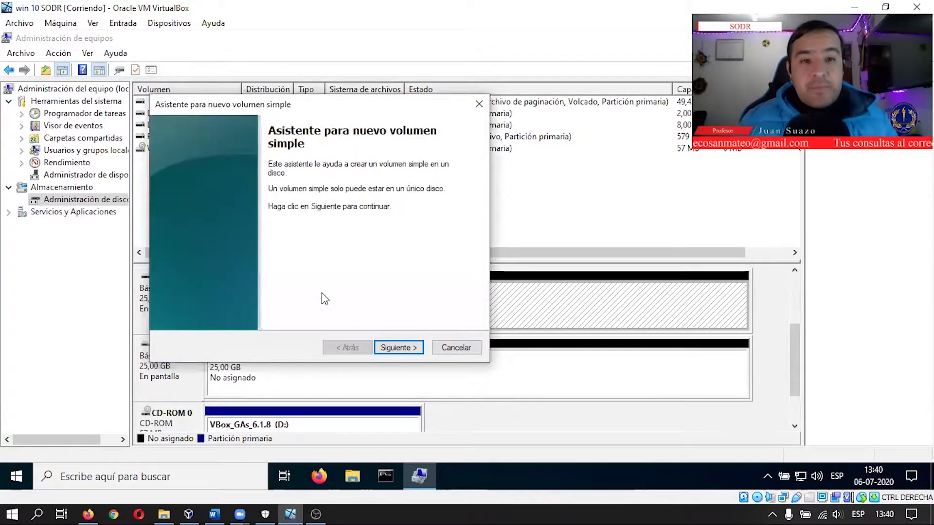
click(411, 346)
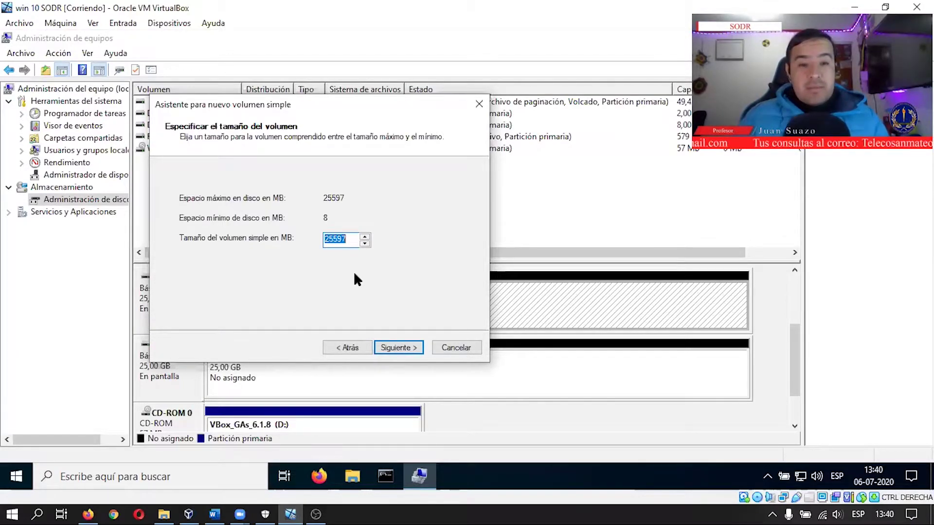
- Check the simple volume's required size in item 14 of the Word guide, and return to the virtual machine
click(214, 514)
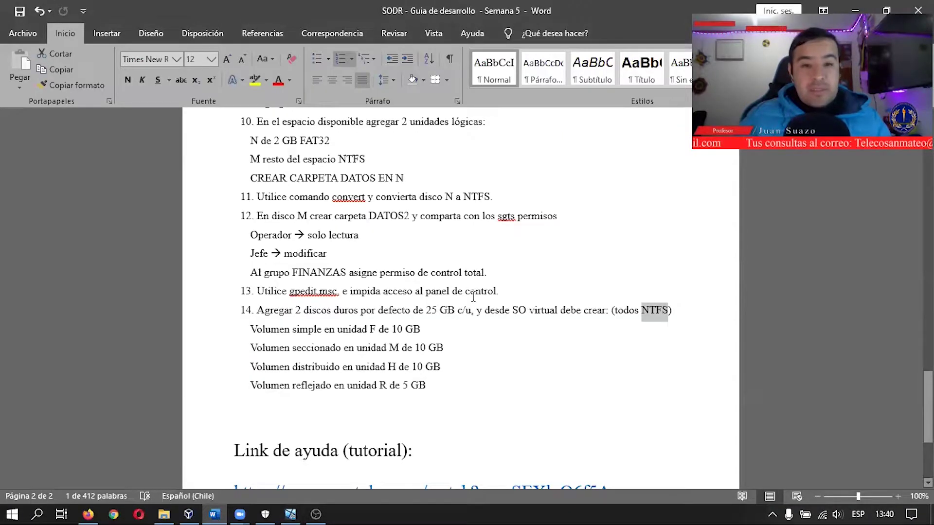
drag(420, 329, 241, 336)
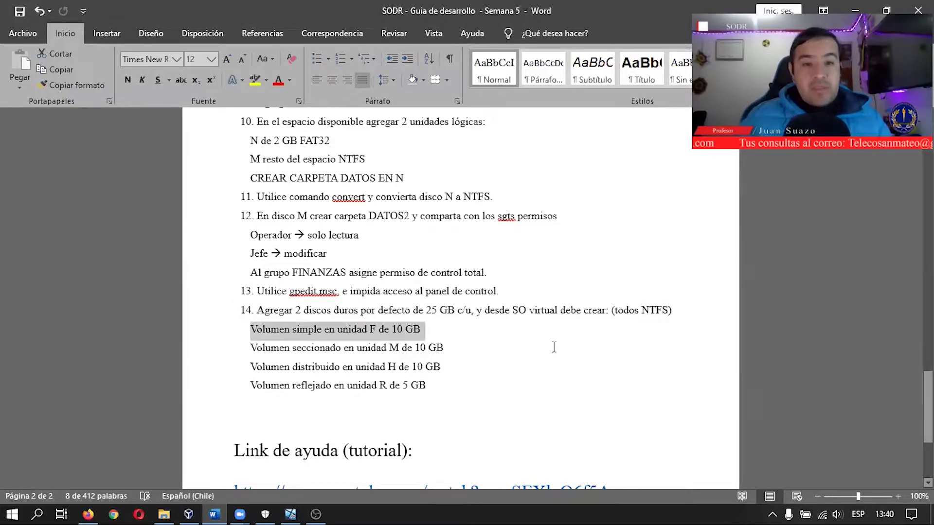
click(620, 508)
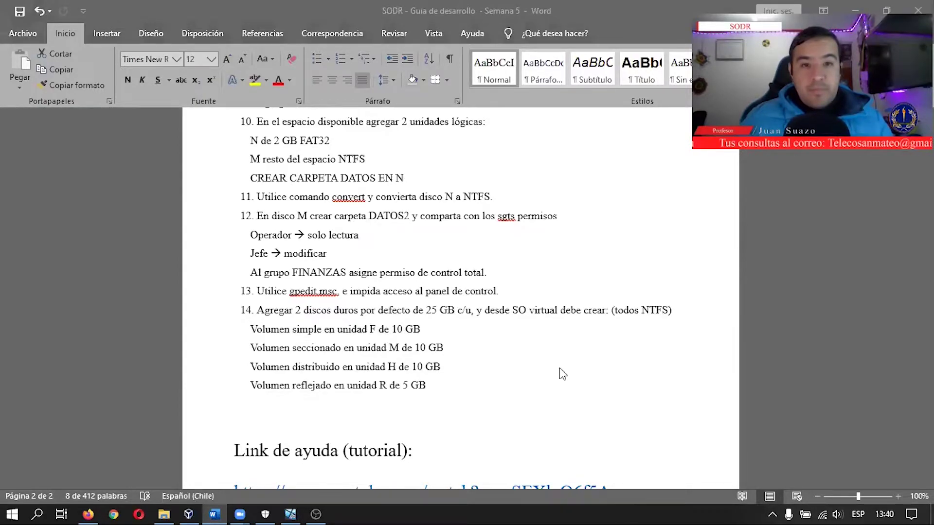
click(297, 511)
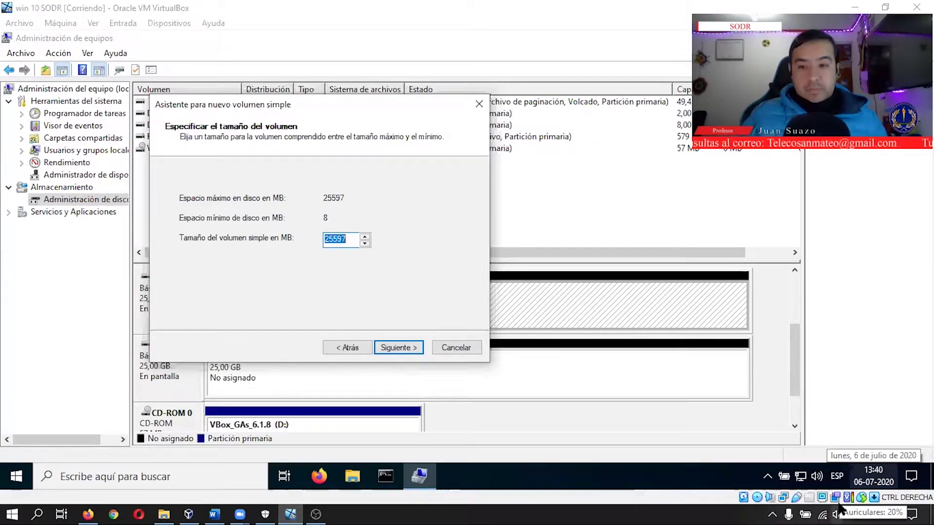
click(838, 506)
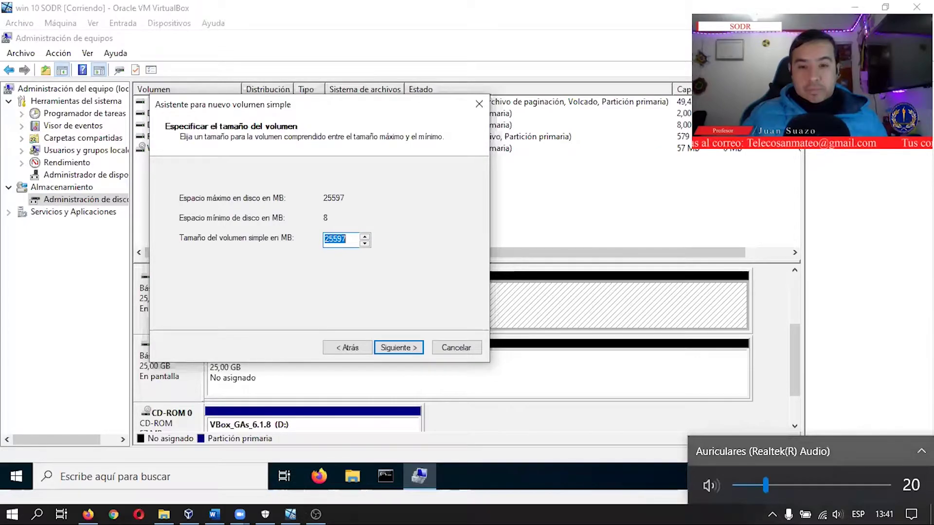
click(921, 451)
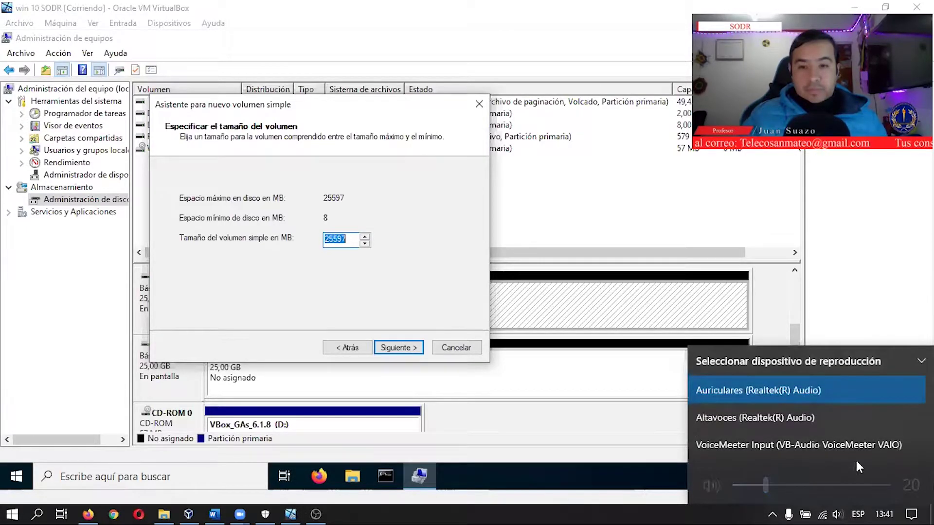
click(613, 508)
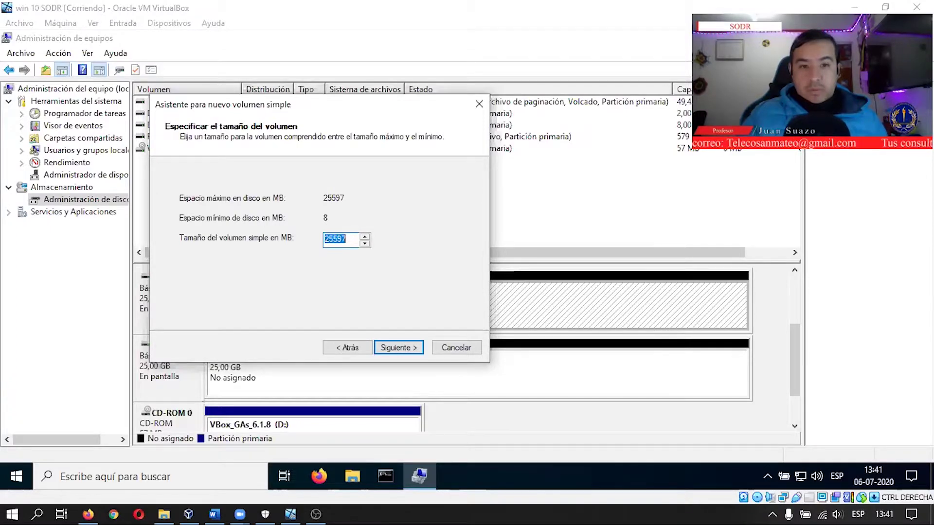
- Move the simple volume wizard aside and open the host's Calculadora beside it
drag(467, 104, 346, 84)
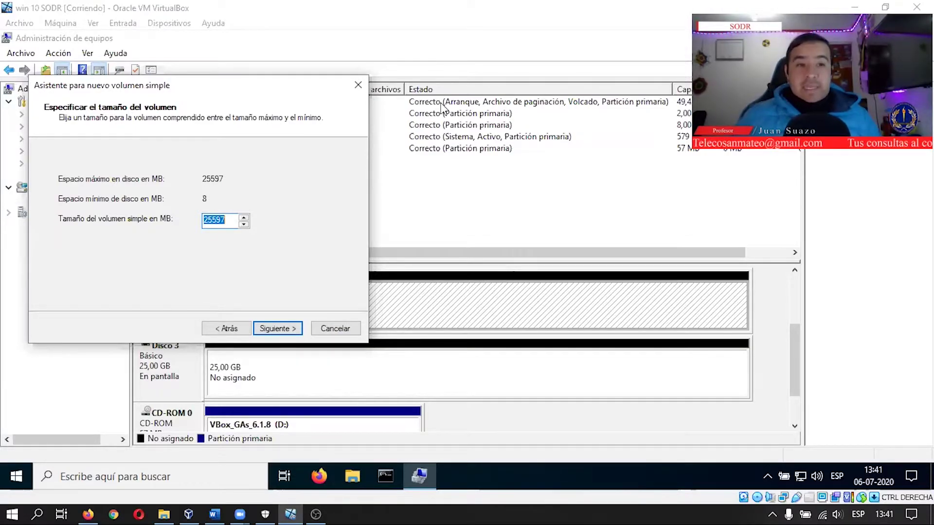
drag(229, 222, 187, 216)
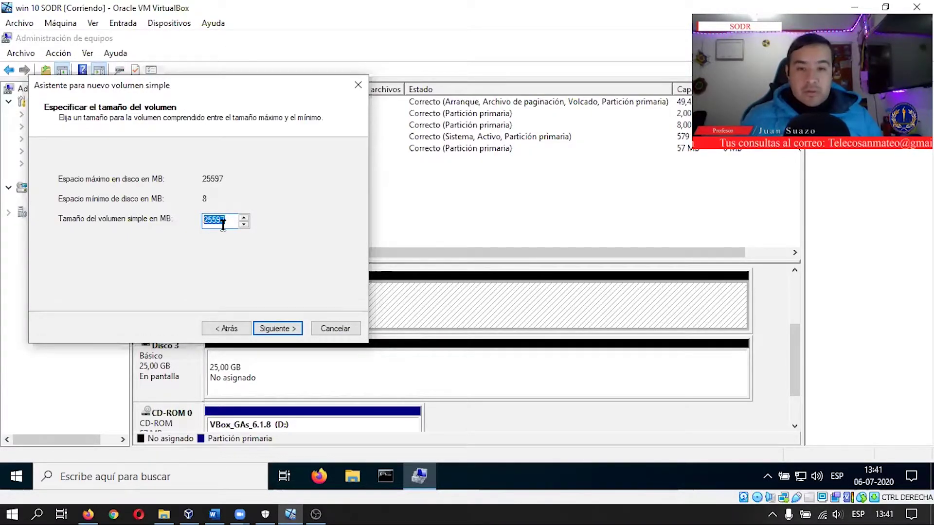
click(38, 509)
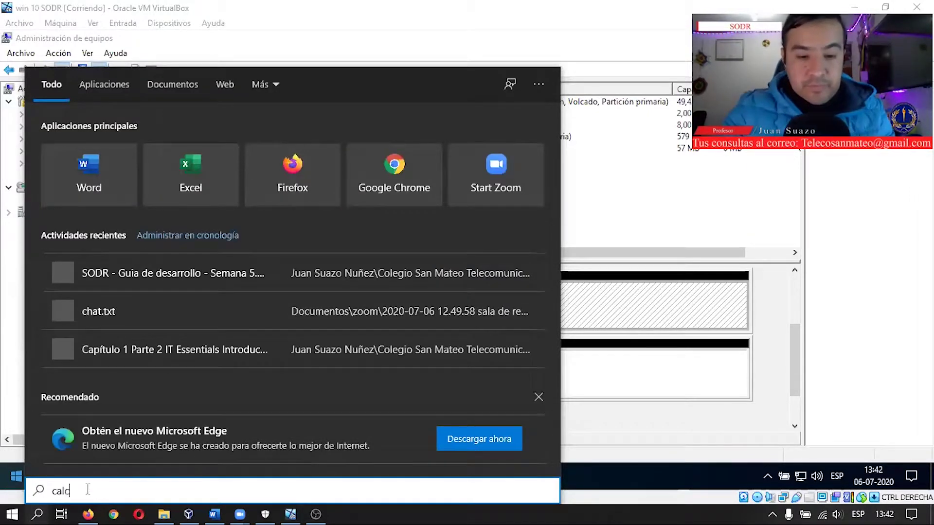
text(ula)
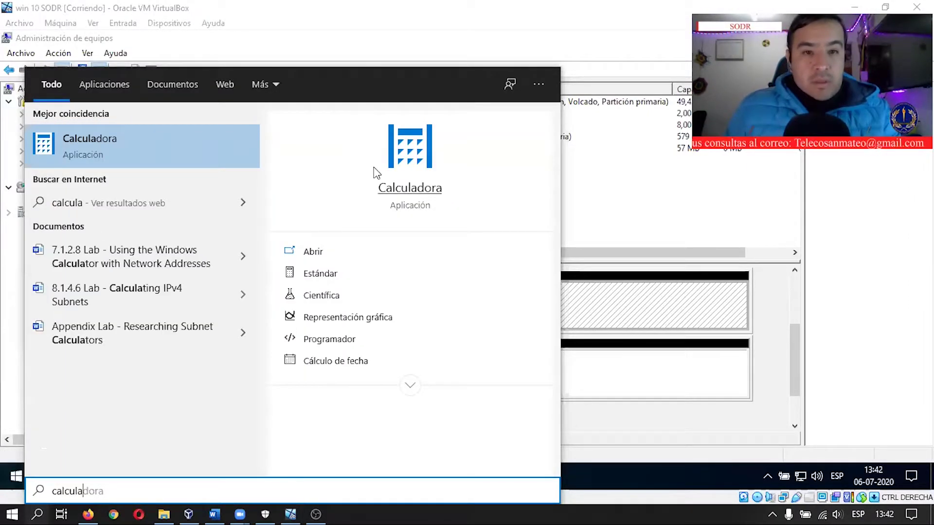
key(Return)
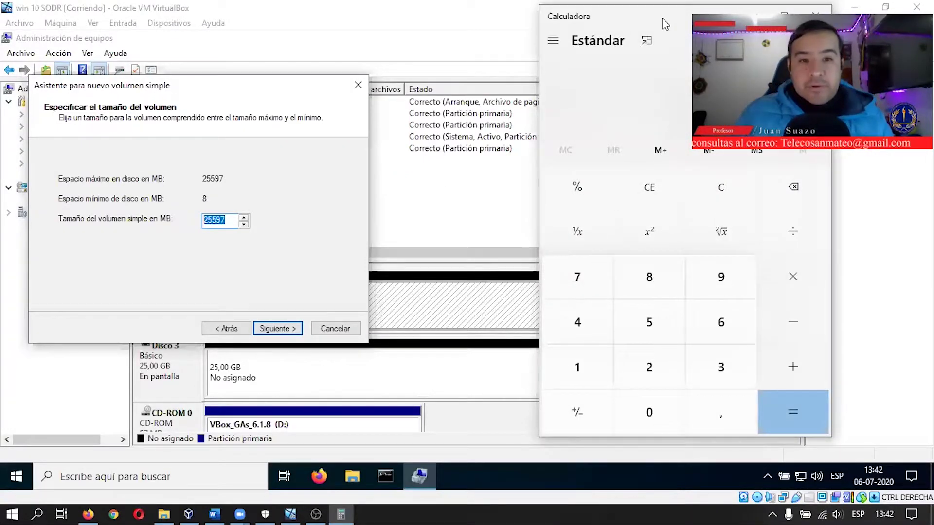
drag(661, 18, 564, 25)
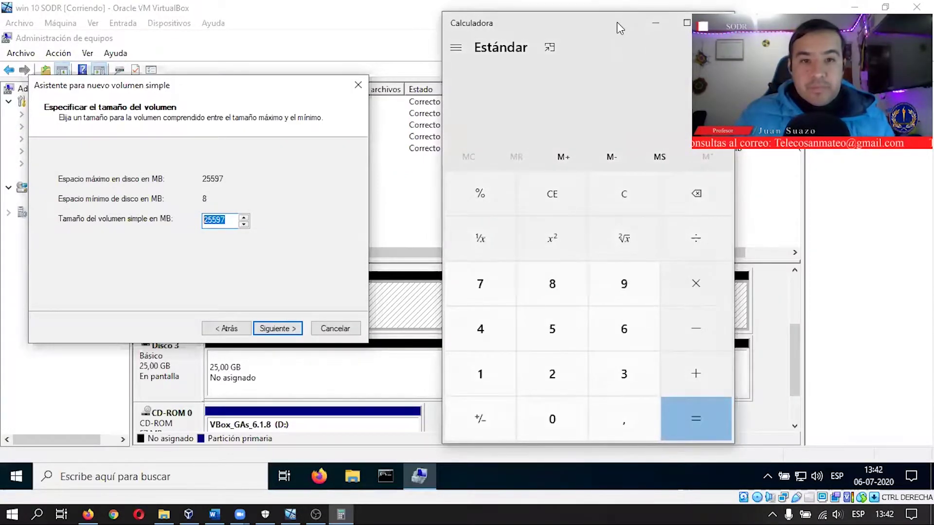
drag(617, 22, 574, 39)
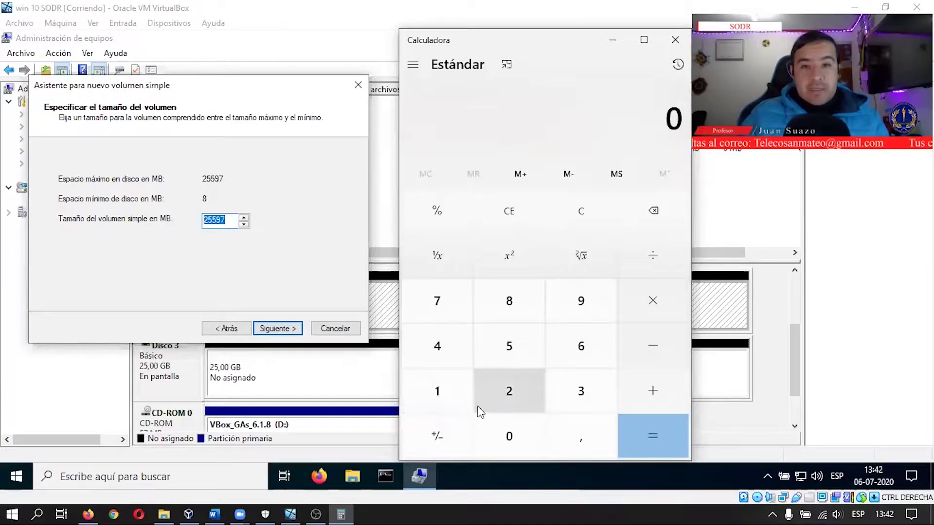
- Calculate 10 × 1024 in Calculadora to convert the volume's 10 GB to megabytes
click(437, 391)
click(520, 431)
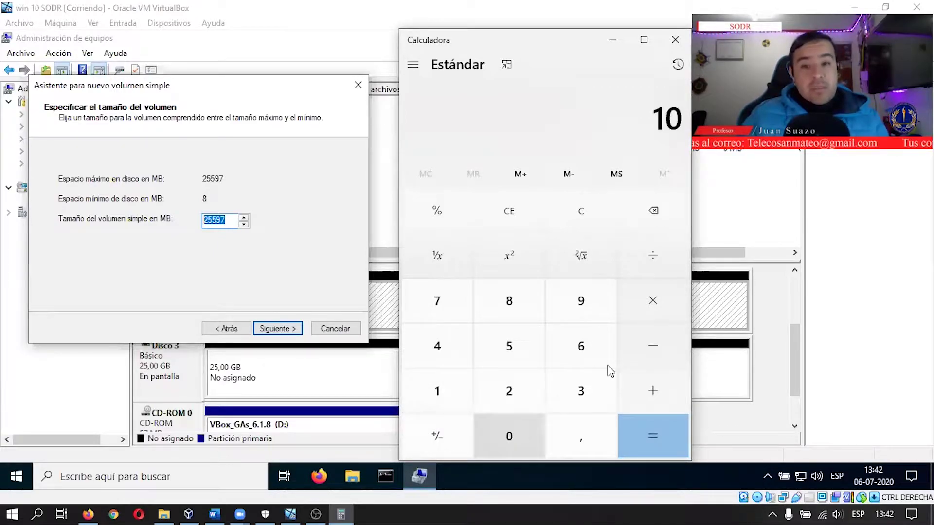
click(662, 294)
click(450, 390)
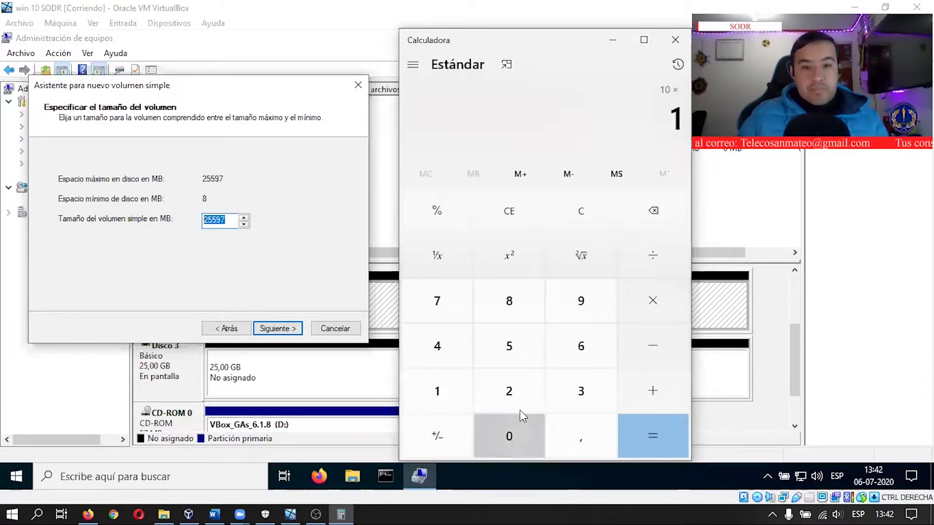
click(519, 418)
click(509, 389)
click(452, 355)
click(652, 433)
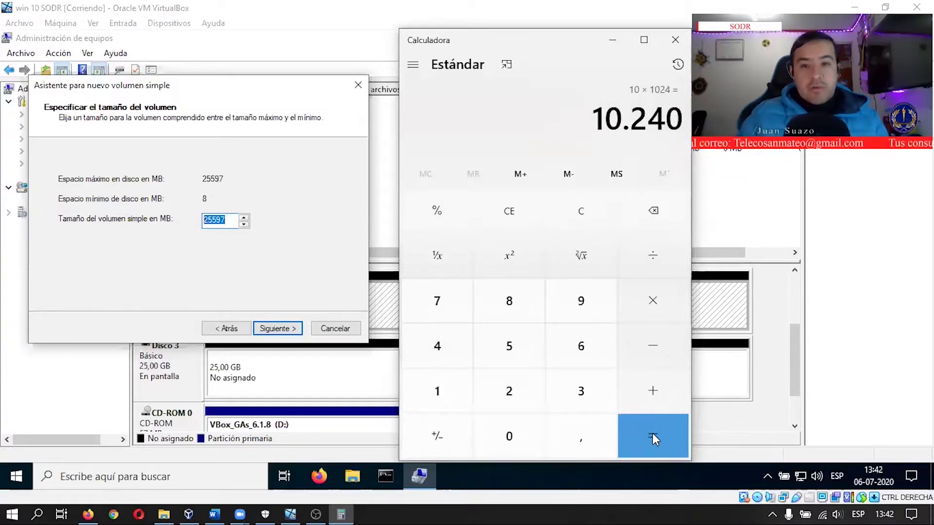
- Minimize Calculadora, set the simple volume's size to 10240 MB, and continue to the drive letter assignment
click(618, 41)
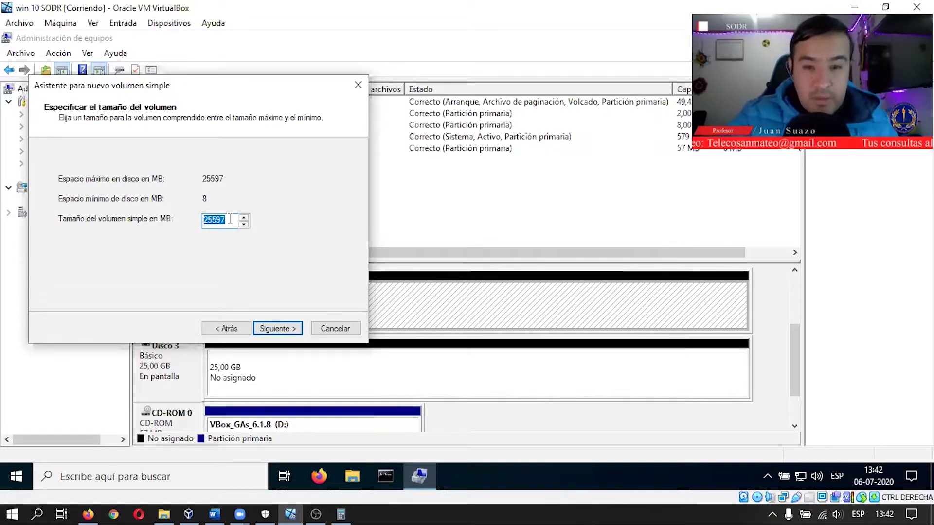
text(1024)
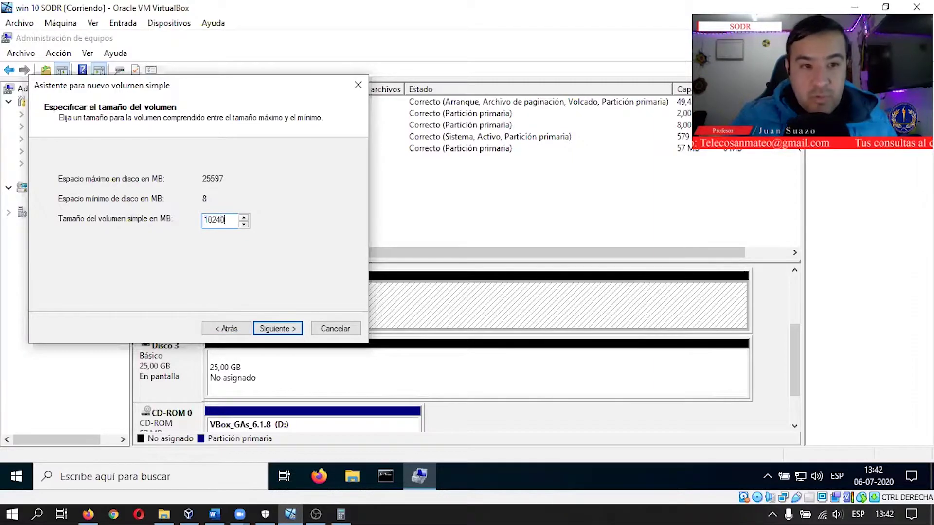
text(0)
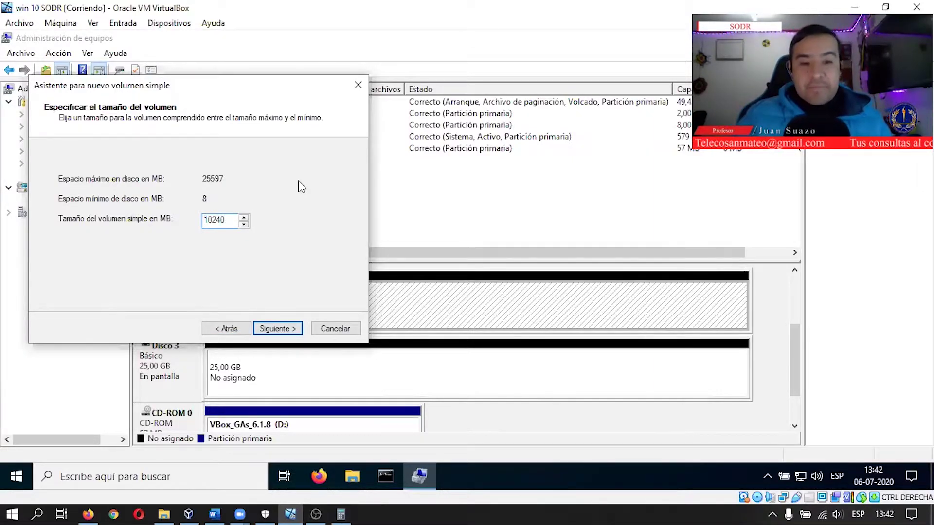
click(340, 514)
click(612, 39)
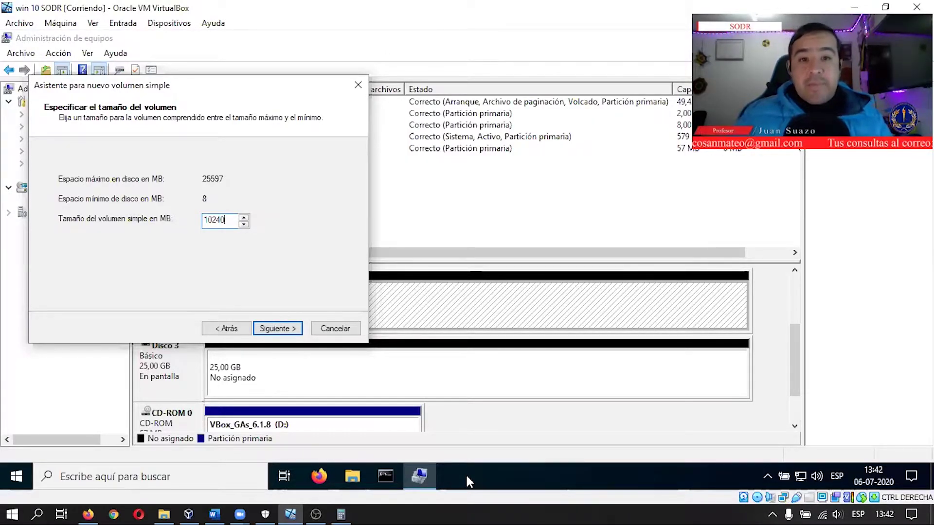
click(274, 329)
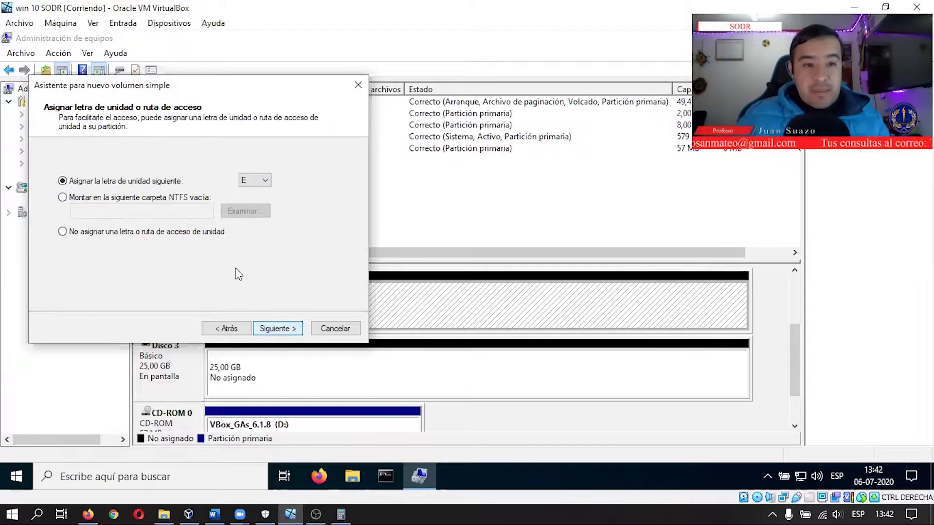
- Check the required drive letter in the Word guide, assign letter F to the simple volume, and continue to its format settings
drag(244, 95, 550, 89)
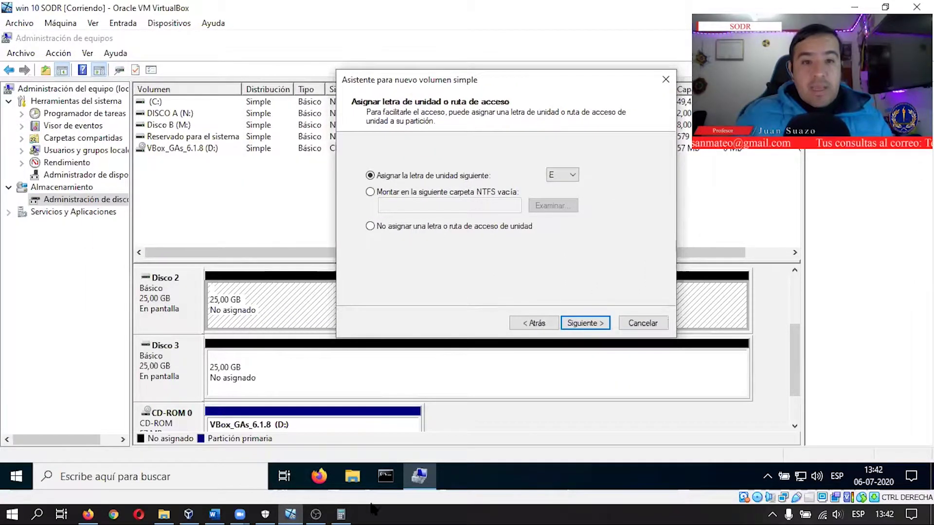
click(214, 514)
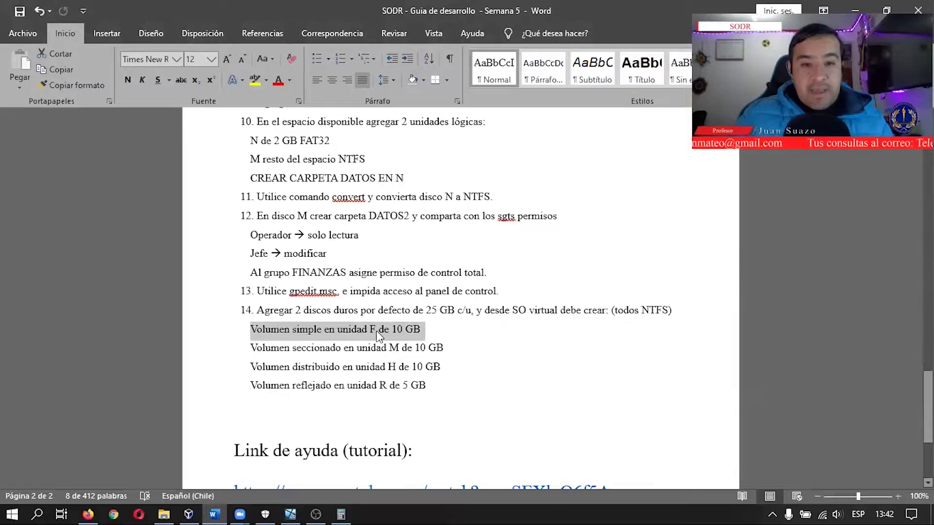
click(314, 514)
click(312, 509)
click(291, 513)
click(569, 172)
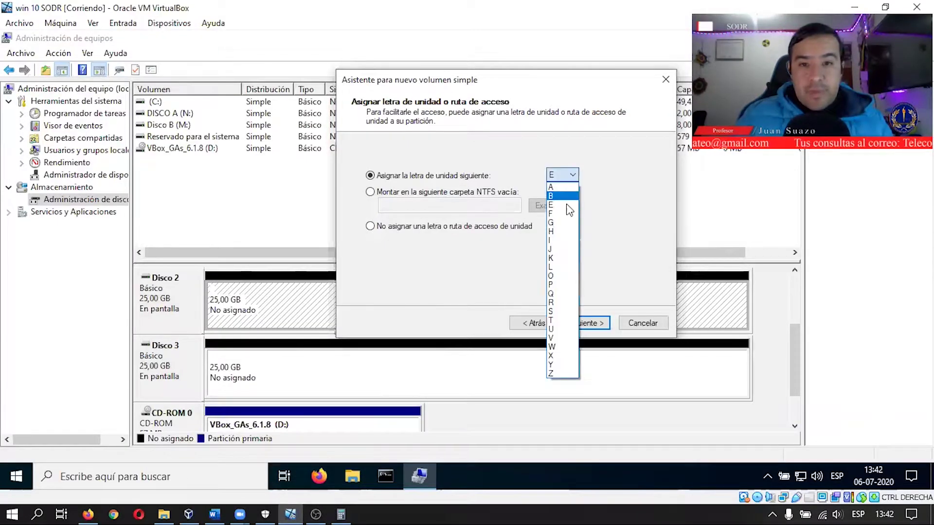
click(560, 214)
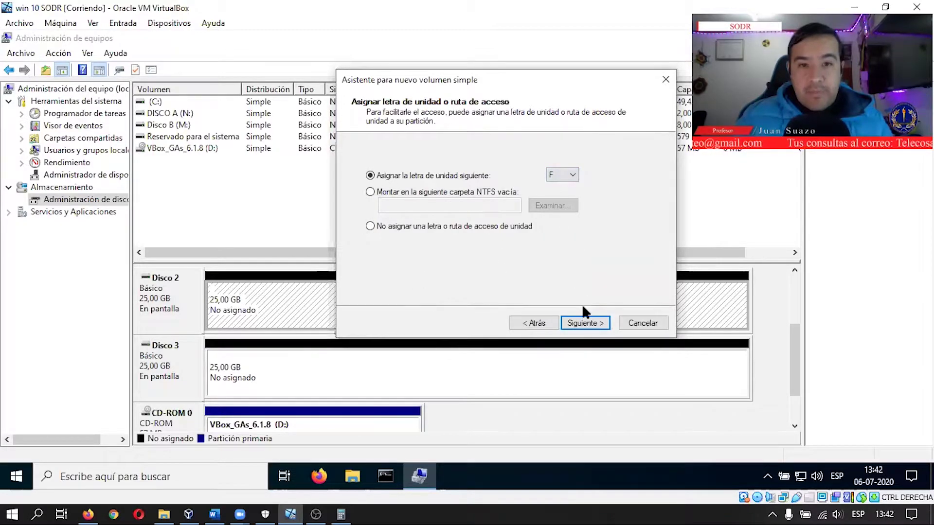
click(585, 322)
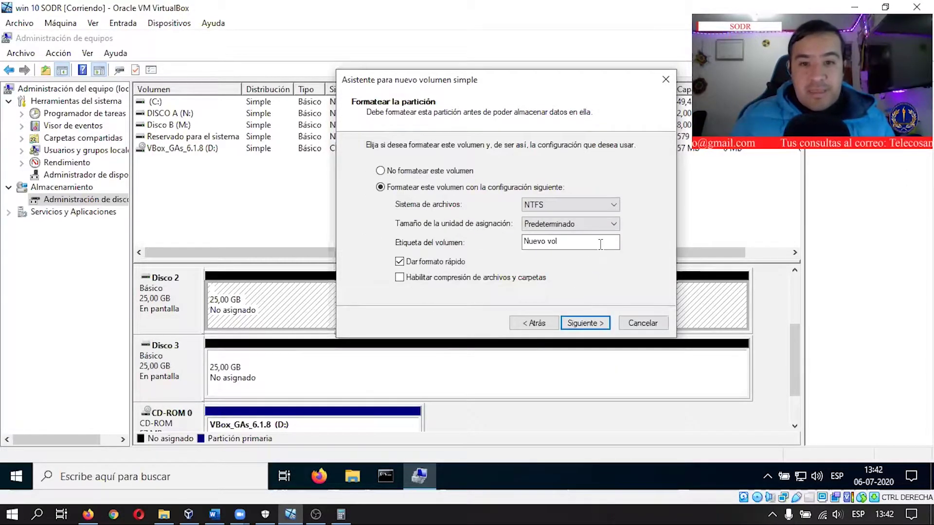
- Keep NTFS as the simple volume's file system, consult item 14 in the Word guide, and set the volume label to Simple
click(558, 205)
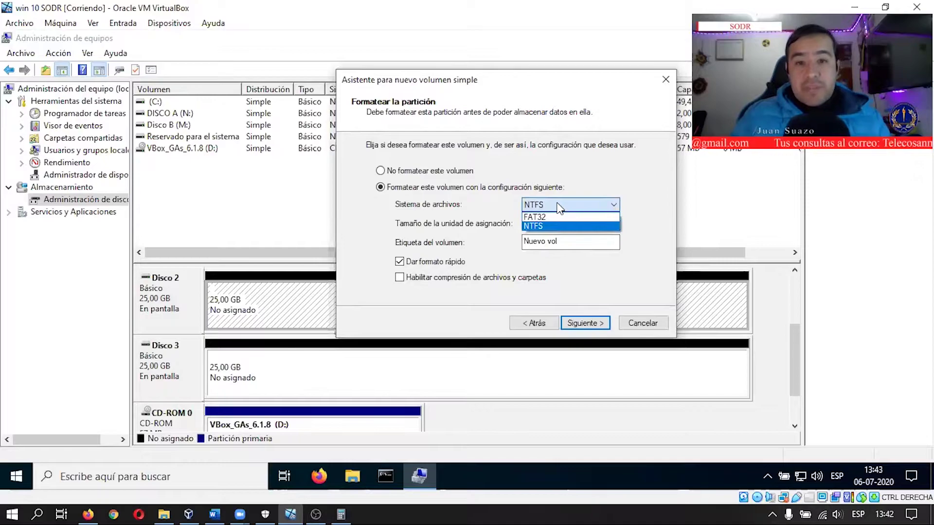
click(558, 205)
click(573, 243)
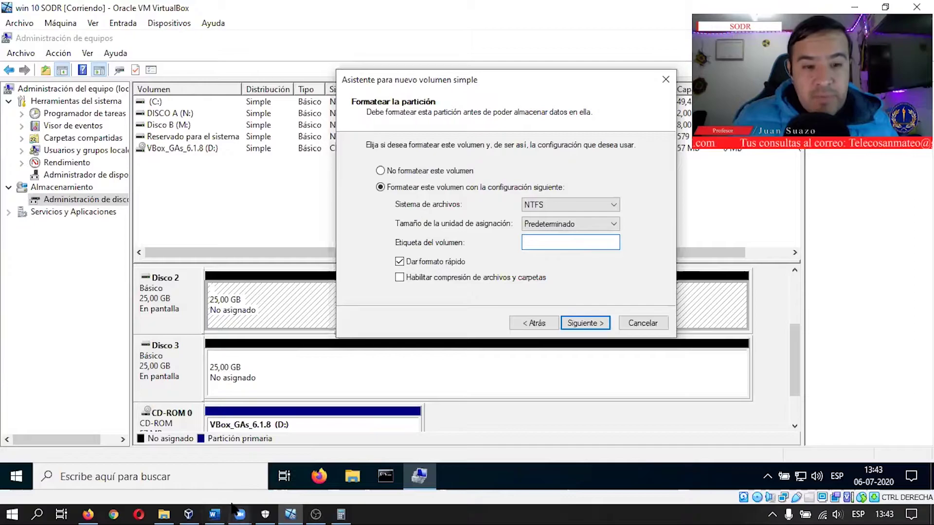
mouse_move(215, 506)
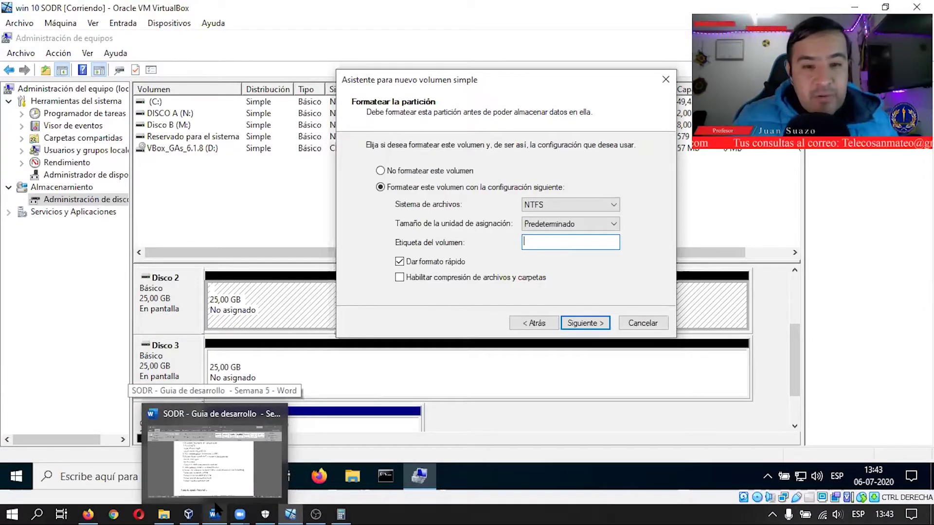
click(216, 512)
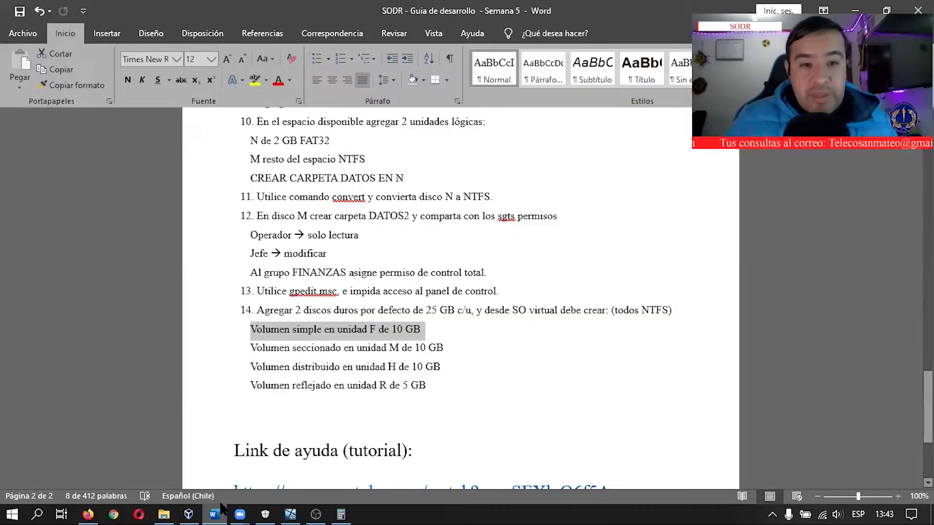
click(221, 507)
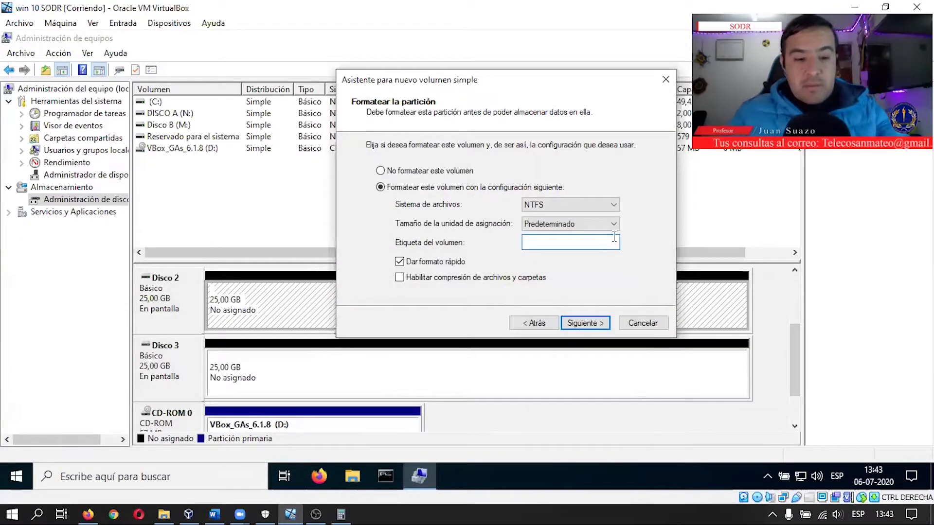
text(Simp)
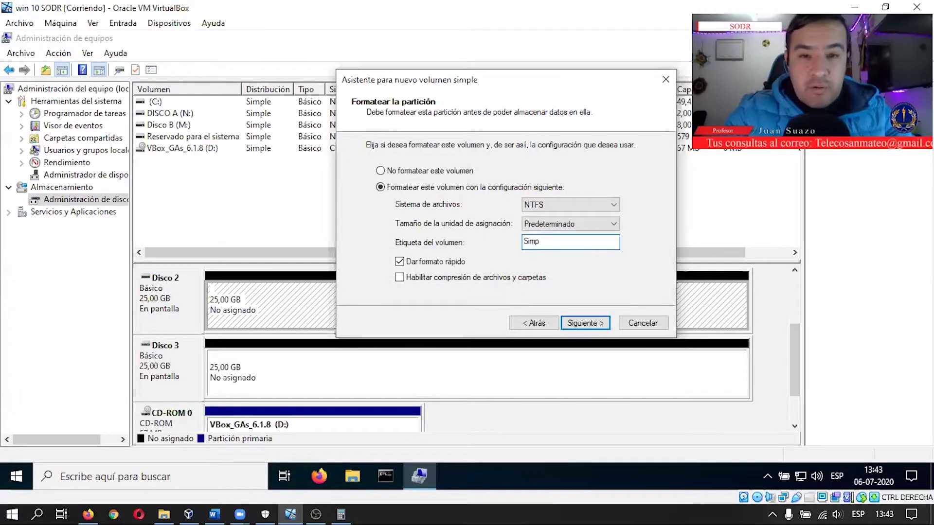
text(le)
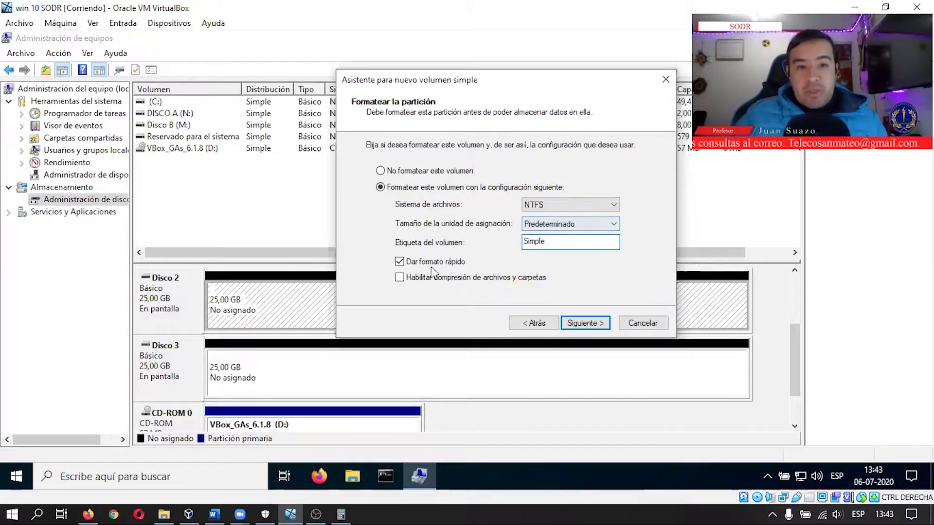
- Continue with quick format, review the simple volume's configuration summary, and finish the wizard to create the volume
click(590, 322)
scroll(646, 194, down, 2)
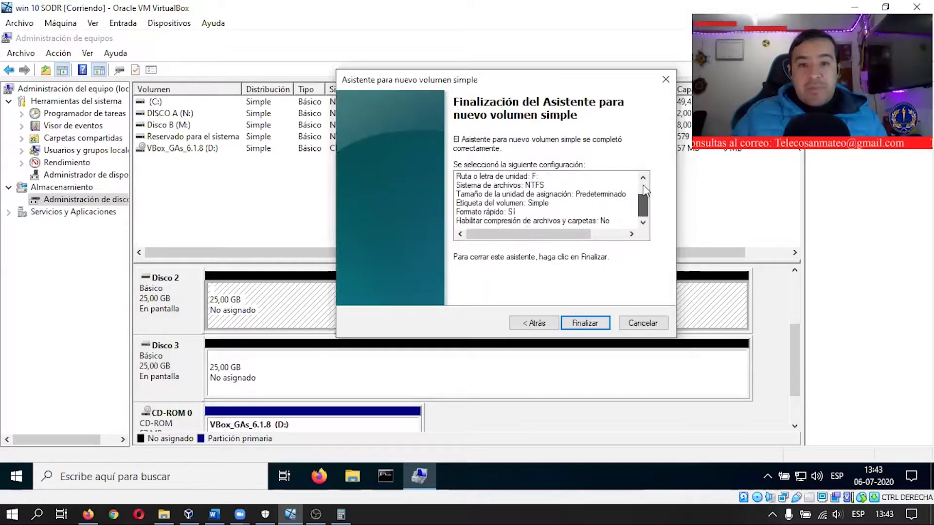
scroll(645, 194, up, 2)
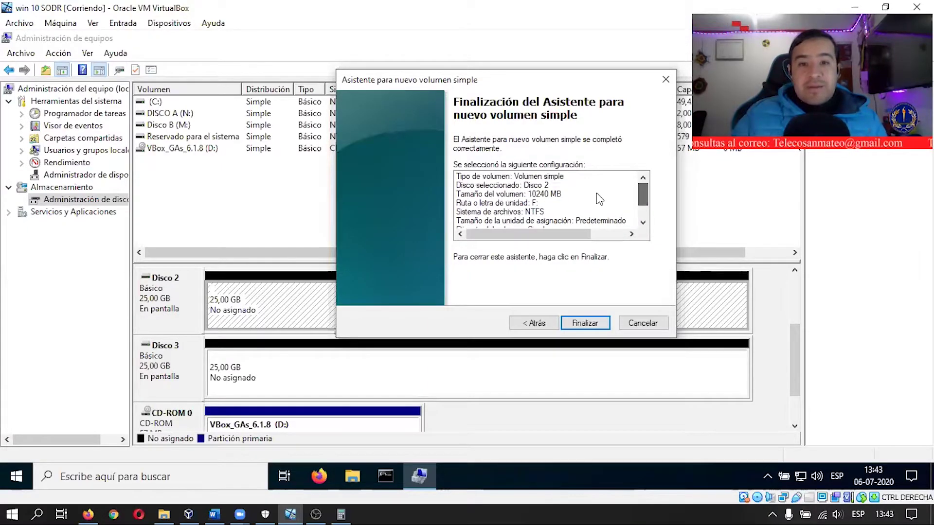
click(597, 319)
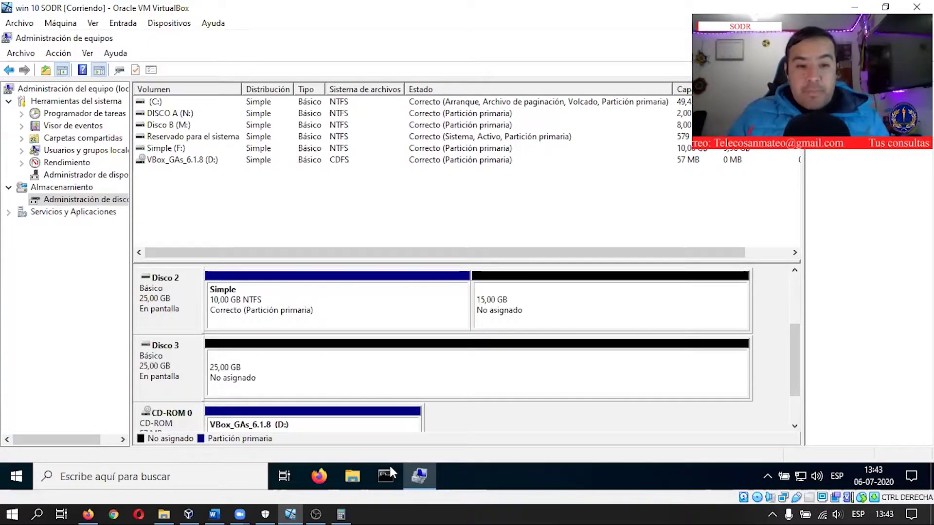
- Select the guide's line on the volumen seccionado and start the new striped volume wizard on Disco 3's unallocated space
click(215, 510)
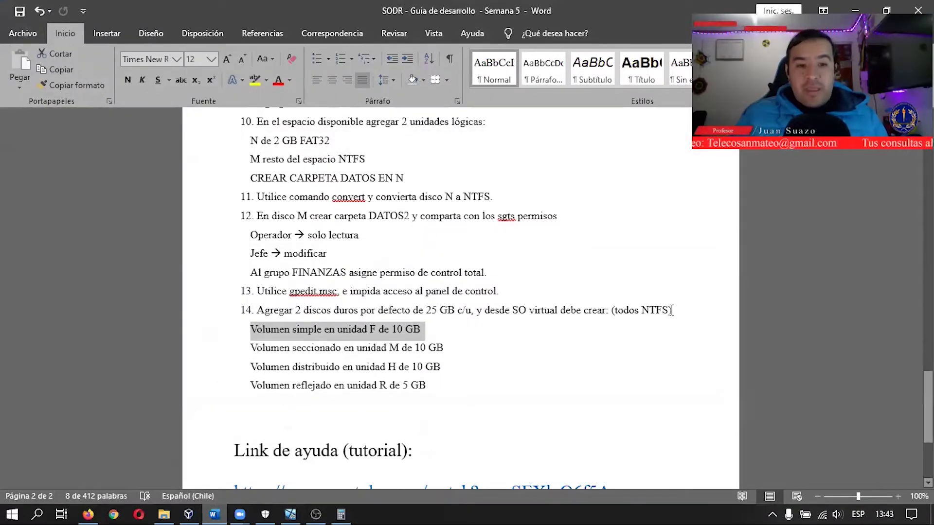
drag(250, 348, 442, 348)
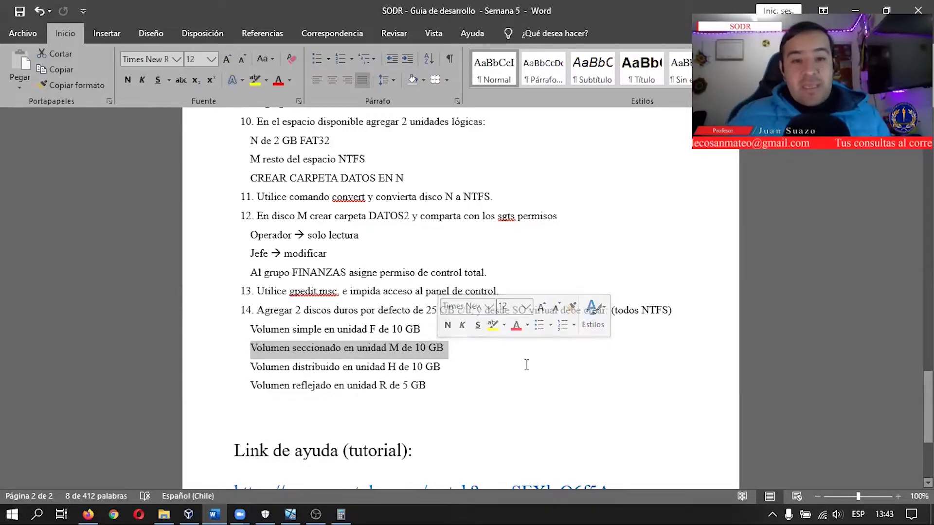
click(527, 366)
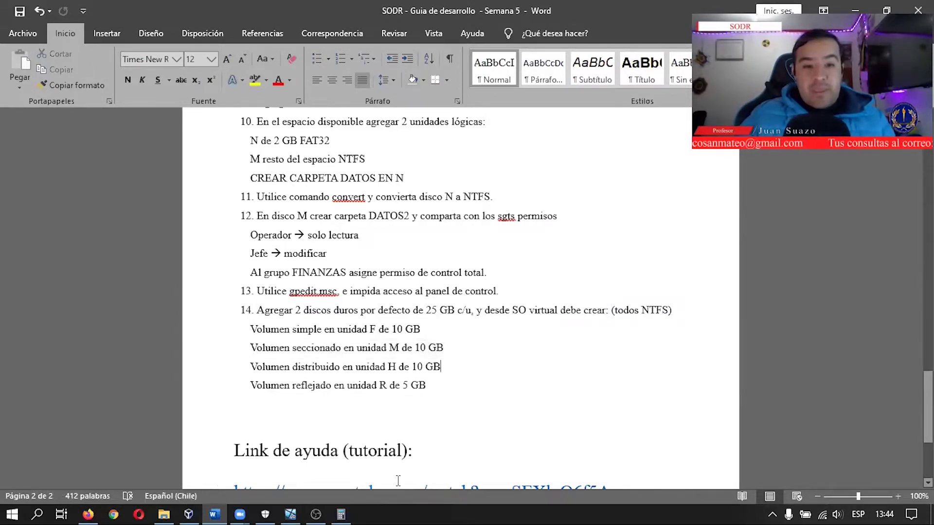
click(291, 514)
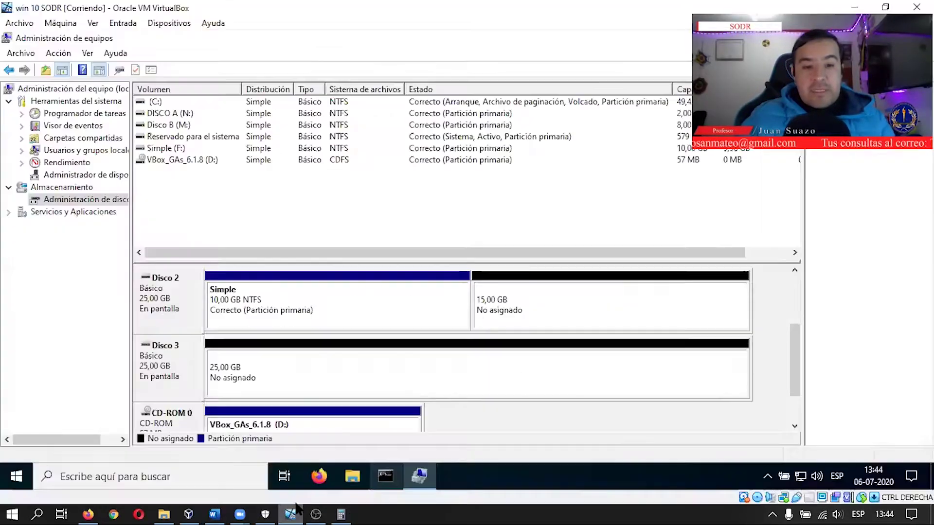
right_click(247, 369)
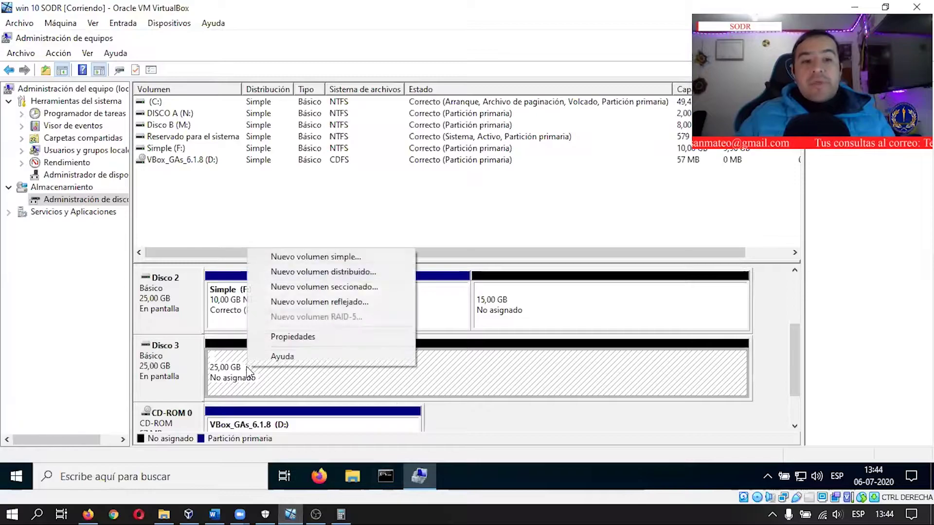
click(349, 288)
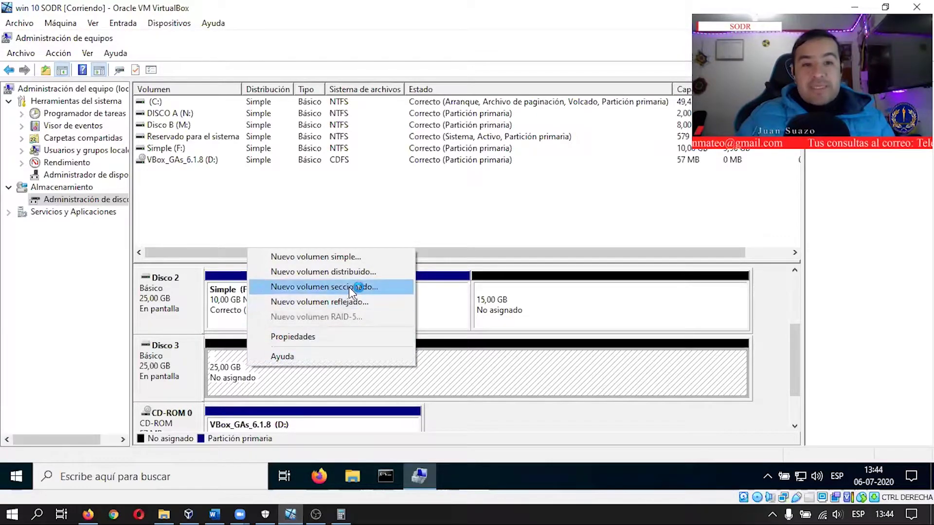
click(243, 370)
right_click(265, 357)
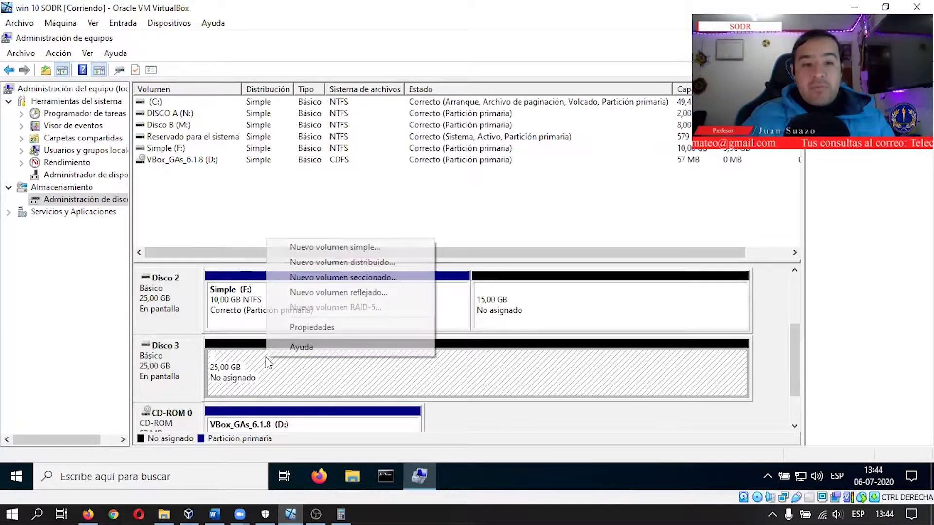
click(382, 277)
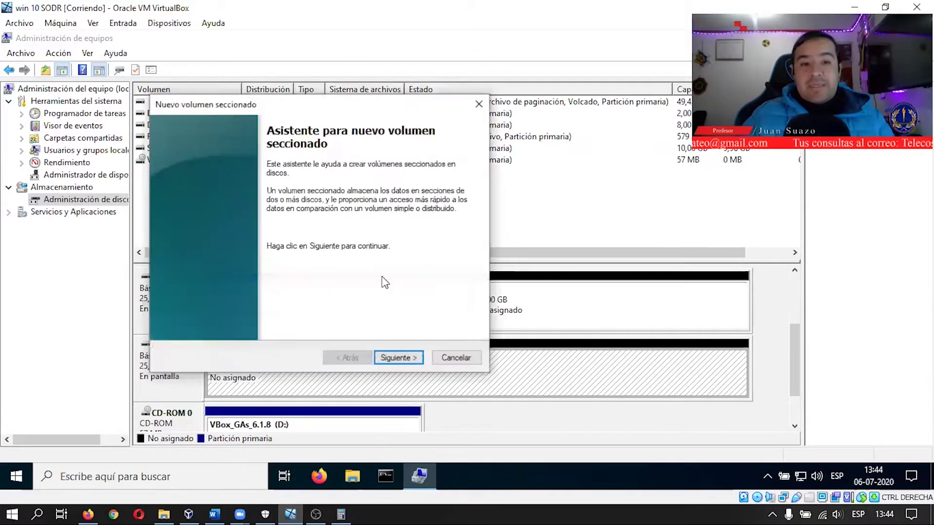
- Recheck the volumen seccionado requirement in the Word guide and add Disco 2 to the striped volume's selected disks
click(215, 510)
drag(246, 348, 449, 349)
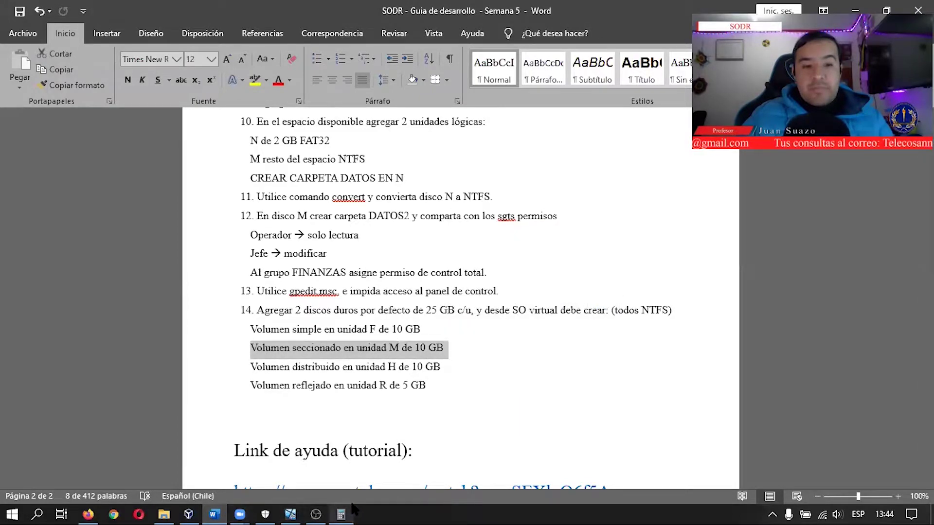
mouse_move(290, 504)
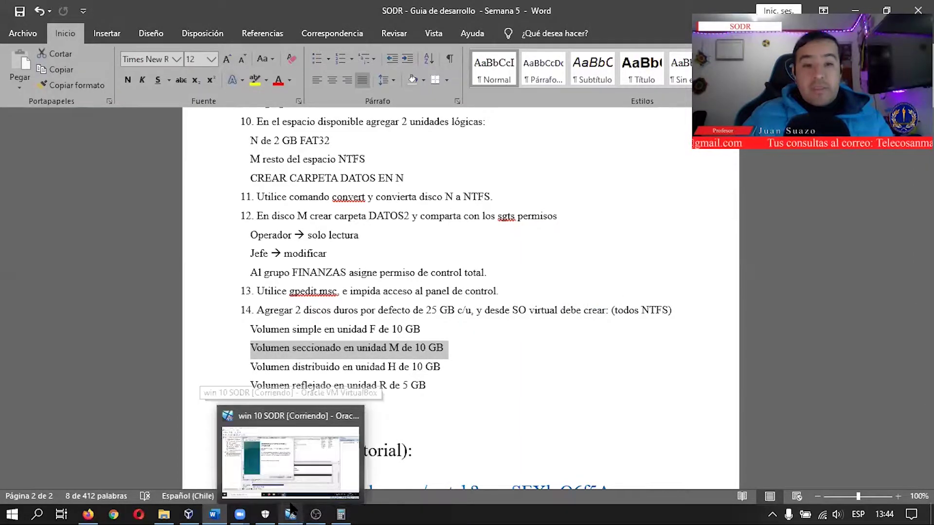
click(290, 452)
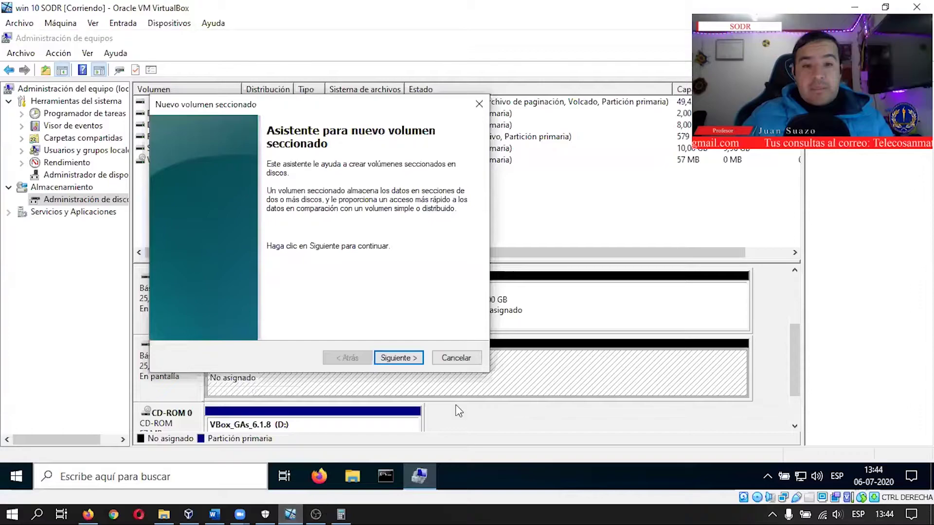
click(395, 356)
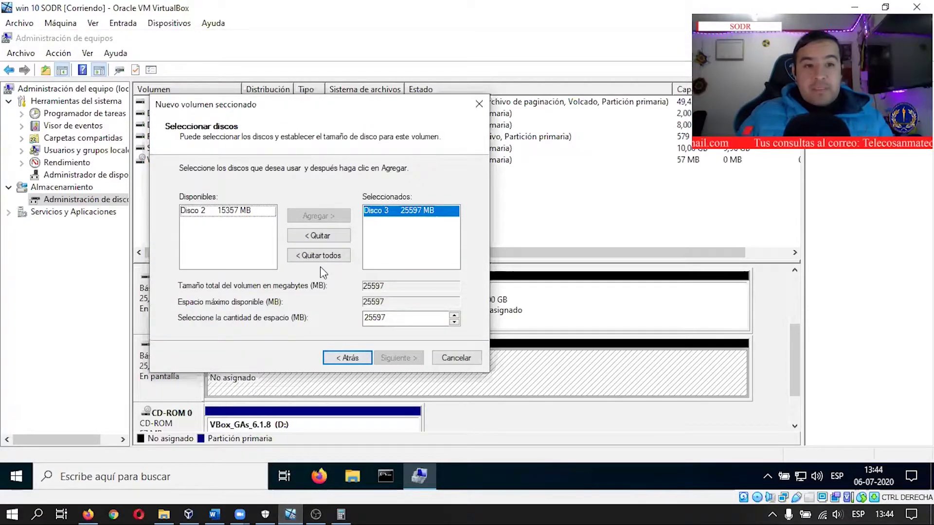
click(240, 210)
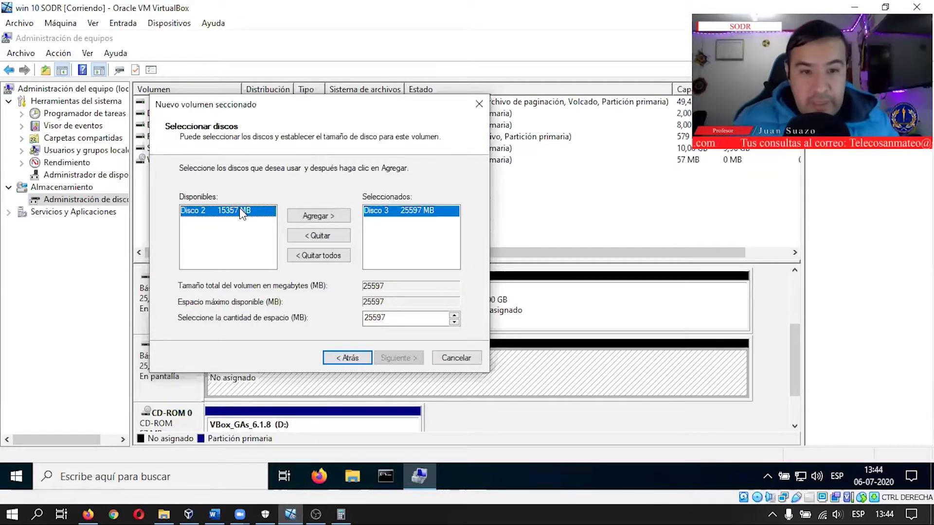
click(327, 219)
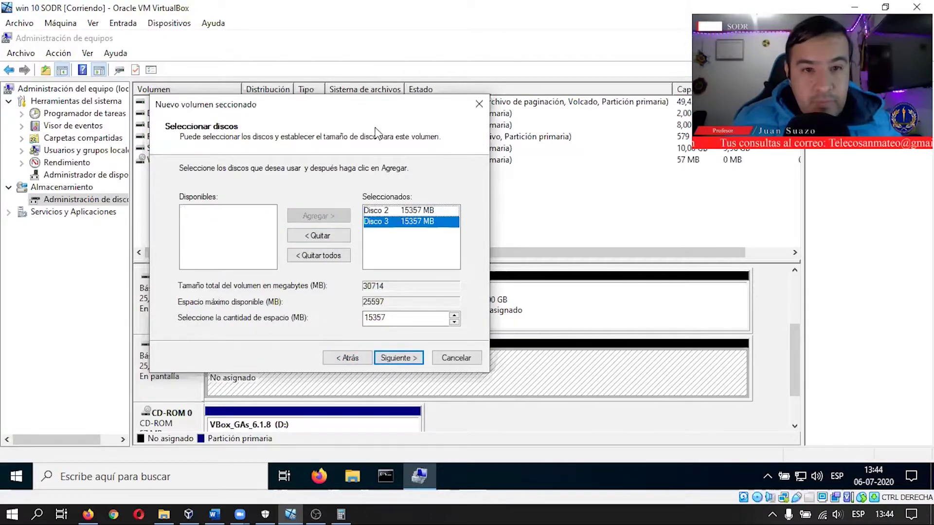
- Set the striped volume's space on each selected disk to 10240 MB and continue to the drive letter assignment
drag(365, 113, 333, 114)
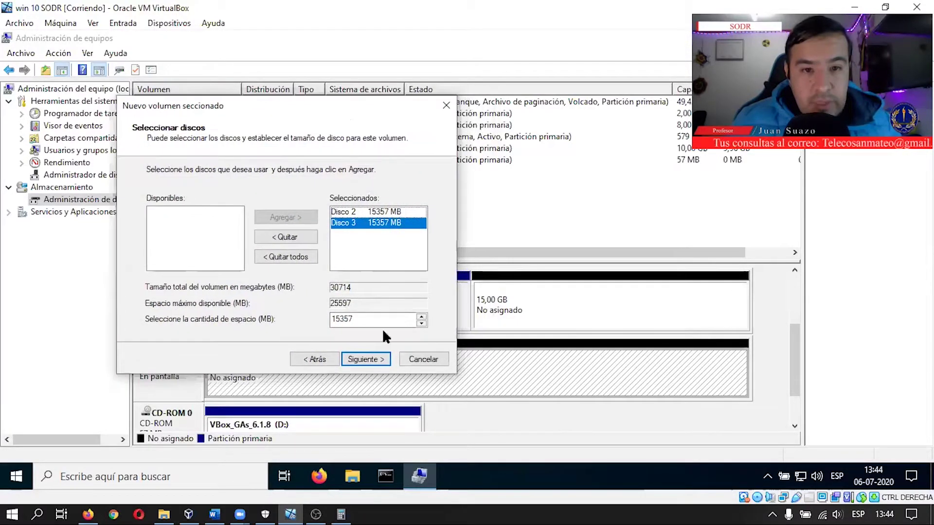
double_click(387, 319)
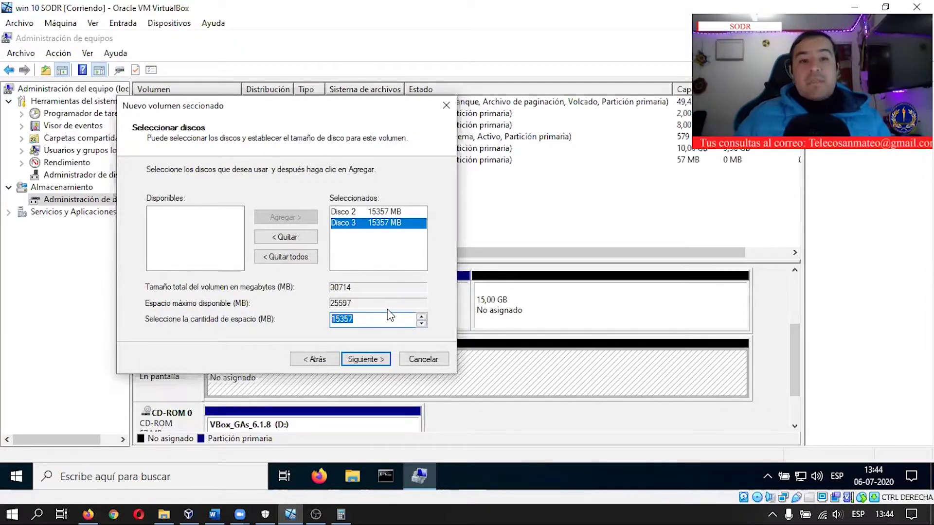
text(1024)
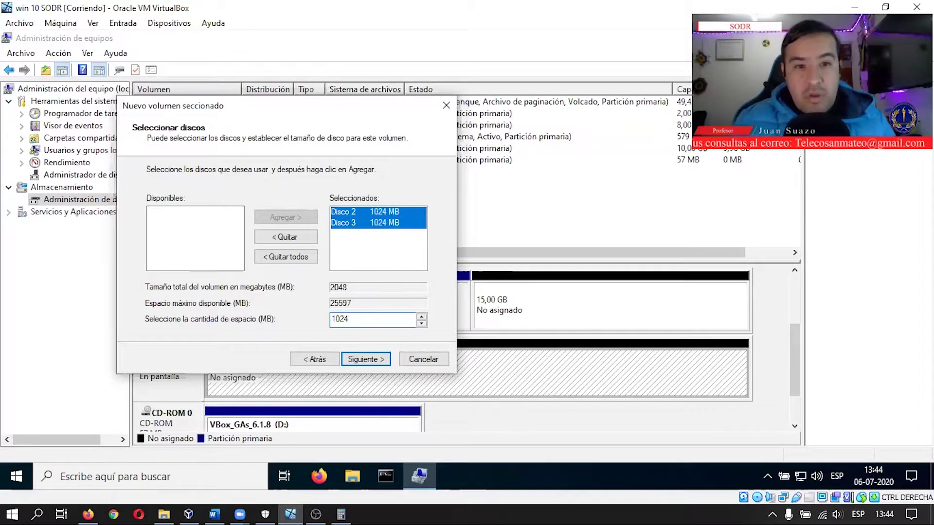
text(0)
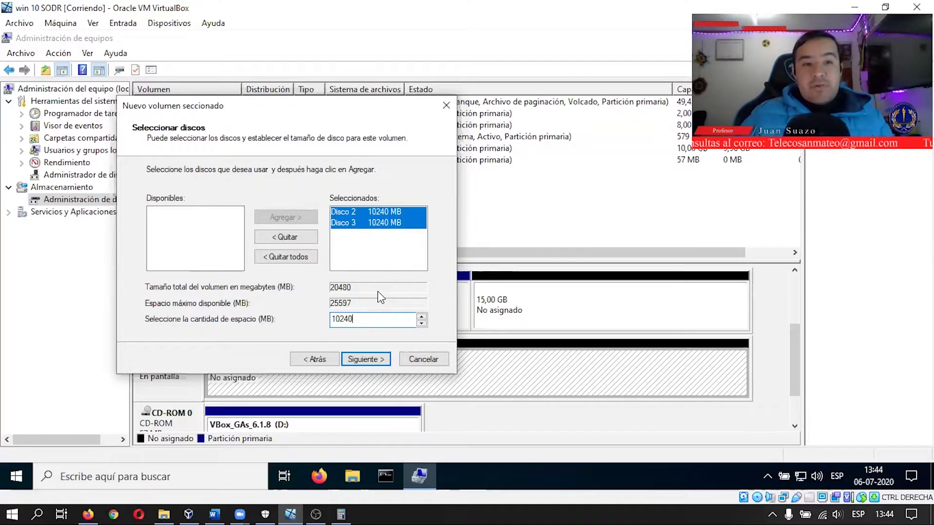
click(375, 362)
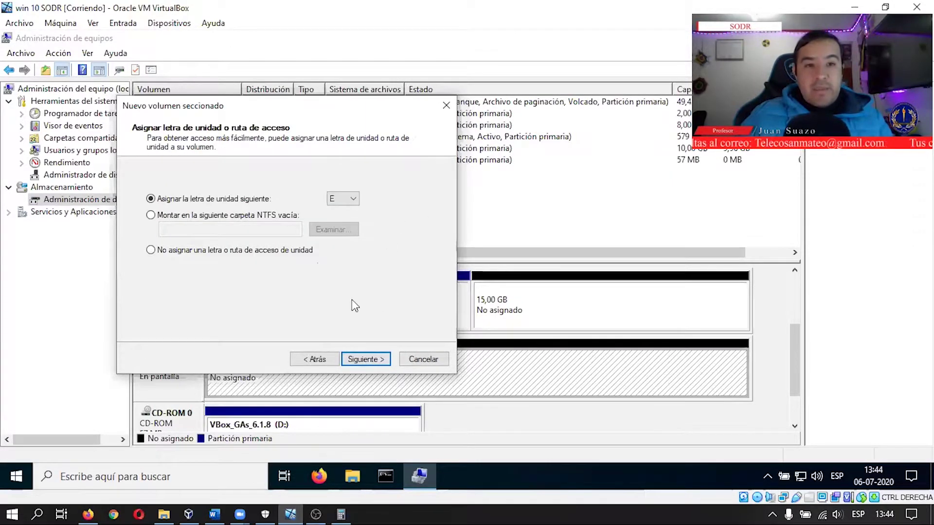
- Return to the striped volume's disk selection, review the space per disk against Disco 2 and Disco 3, and continue again
click(314, 355)
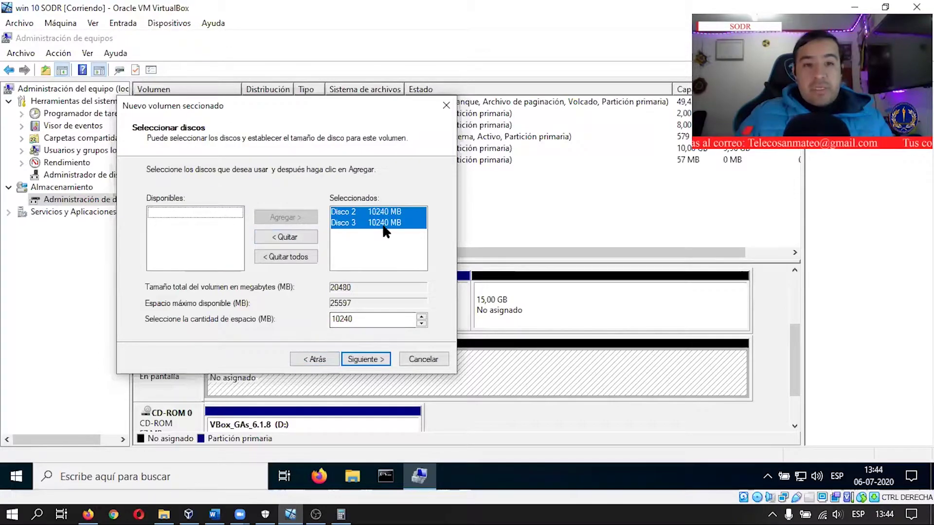
drag(312, 105, 560, 154)
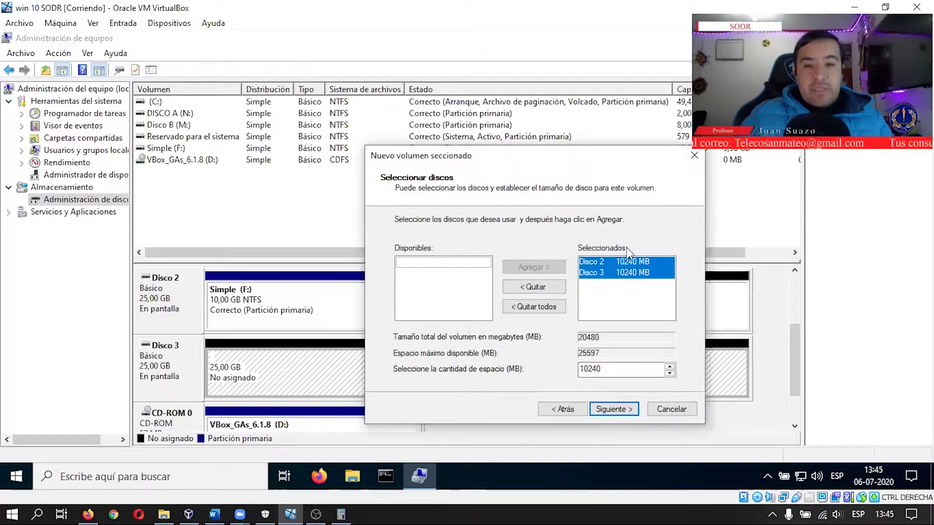
drag(515, 161, 434, 61)
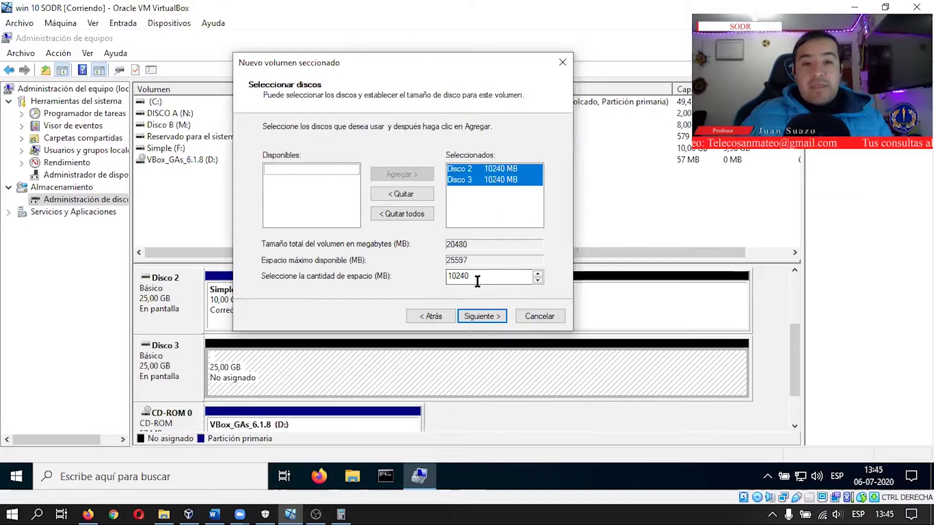
click(493, 320)
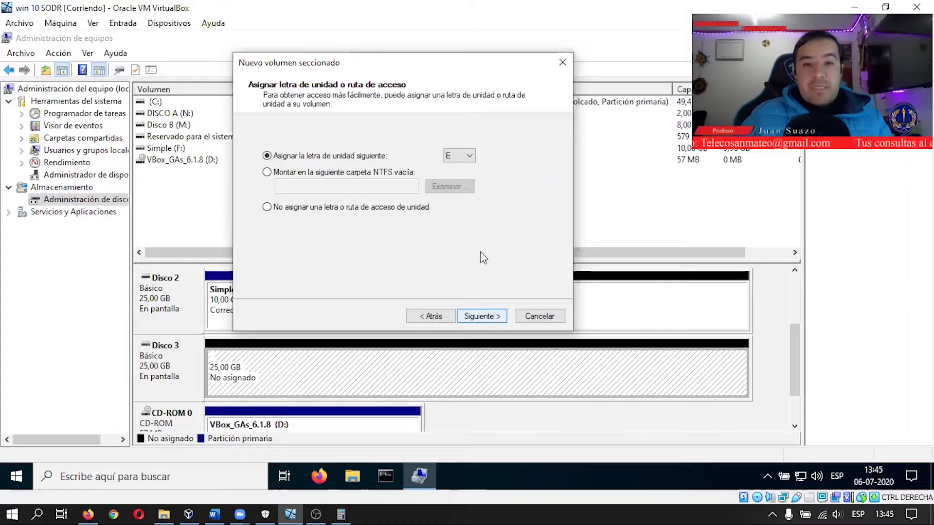
- Check the volumen seccionado's drive letter in the Word guide against the letters available in the striped volume wizard
click(217, 504)
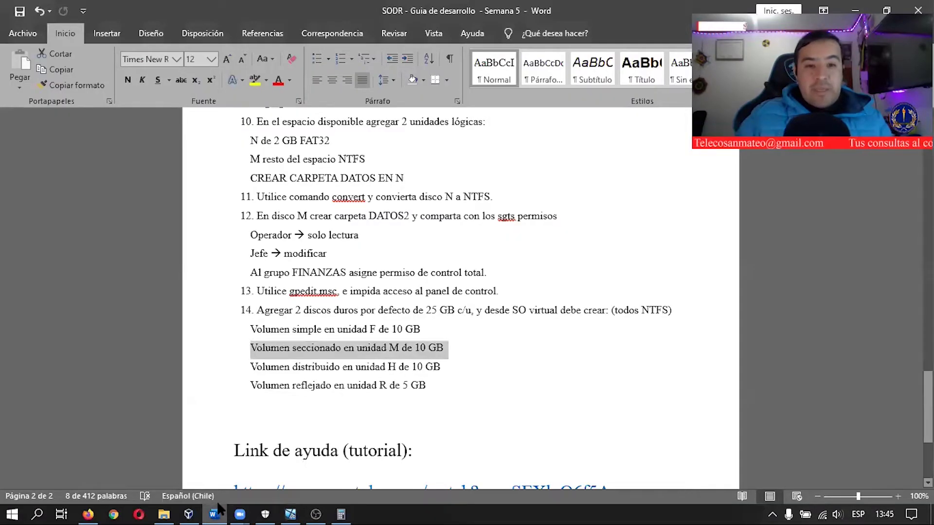
click(217, 503)
click(470, 156)
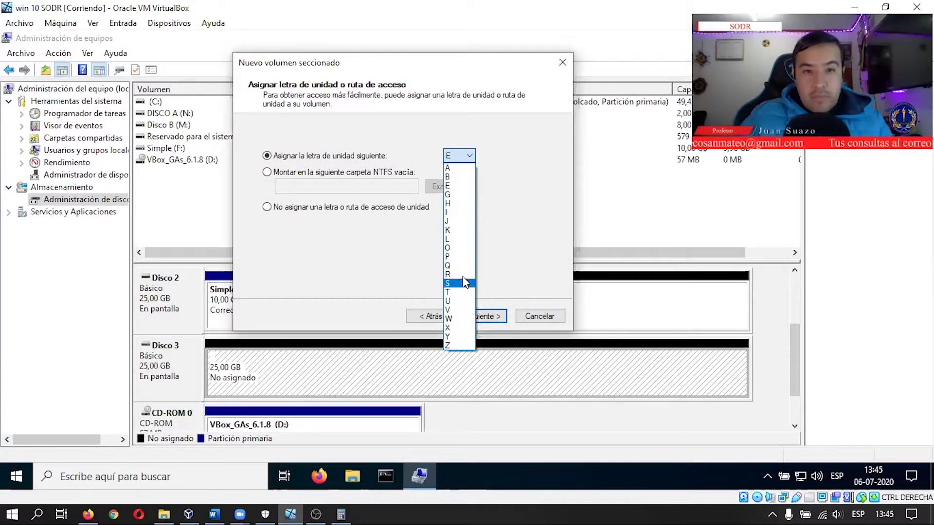
click(369, 258)
- Switch to the Word guide and change the volumen seccionado's drive letter in item 14 to Z
click(214, 513)
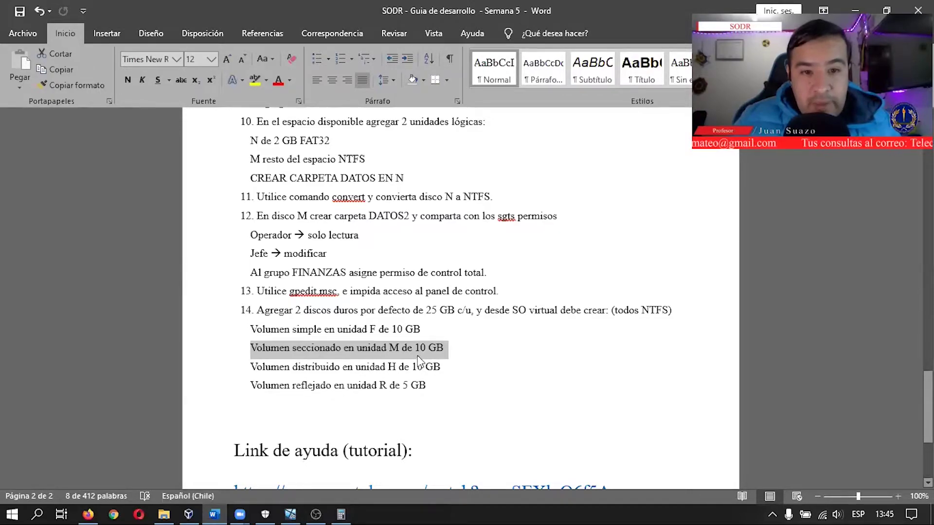
click(398, 348)
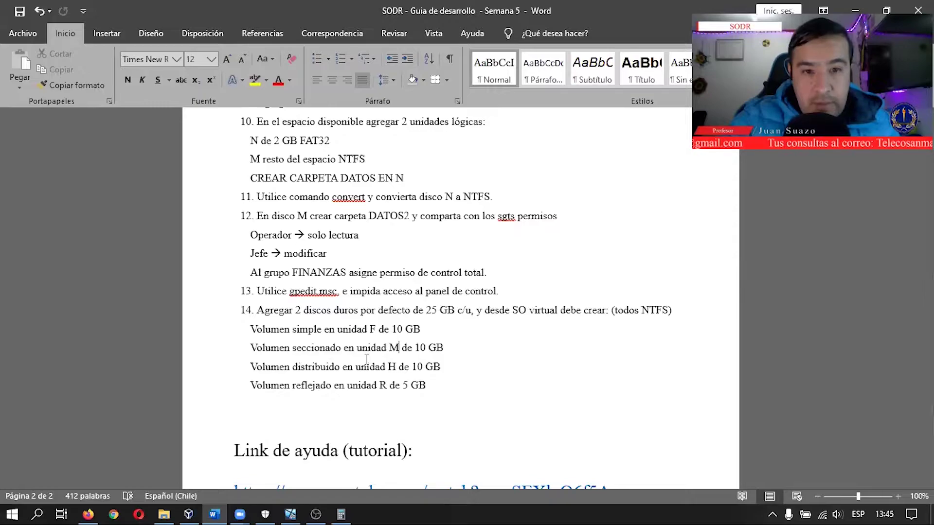
key(BackSpace)
text(z)
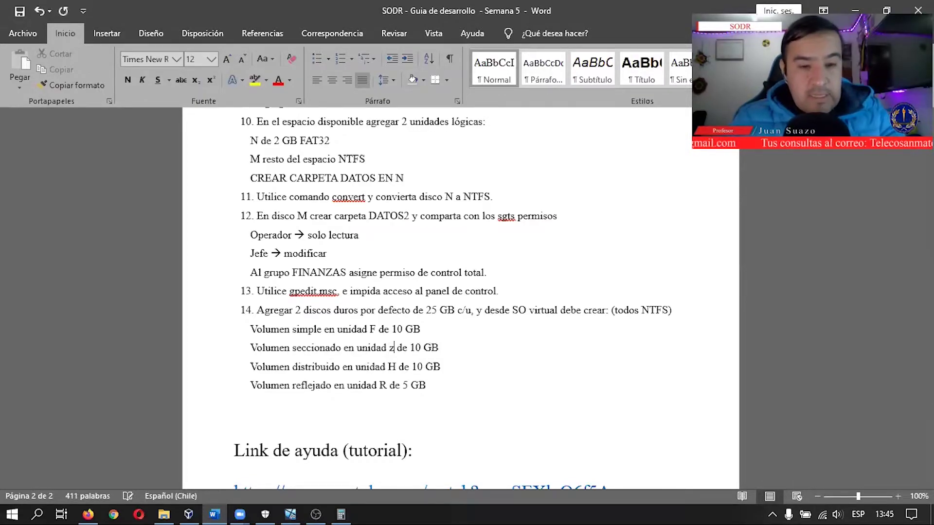
key(BackSpace)
text(Z)
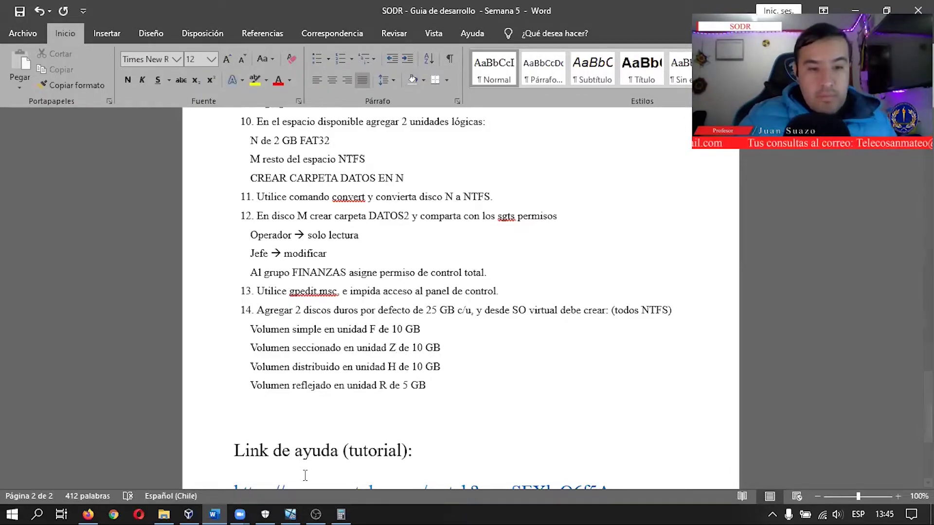
- Return to the virtual machine and assign drive letter Z to the new striped volume
click(290, 513)
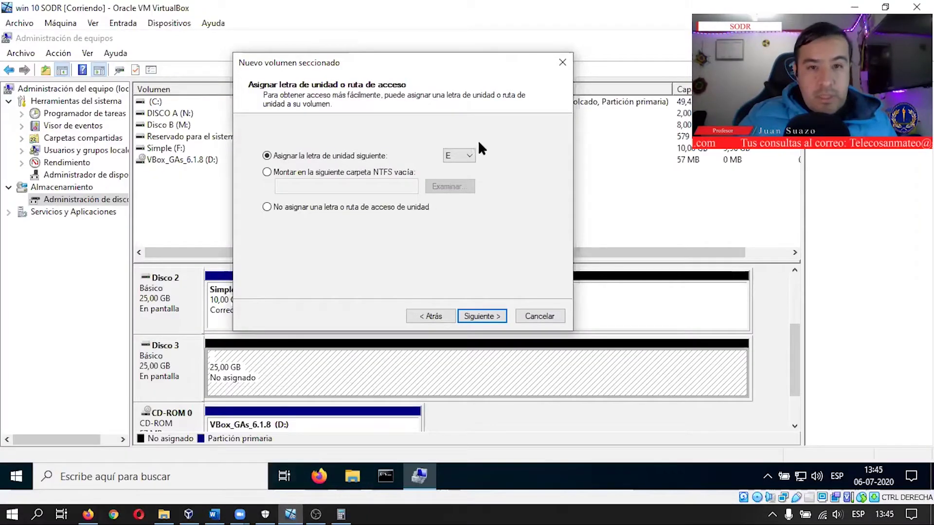
click(467, 165)
click(459, 347)
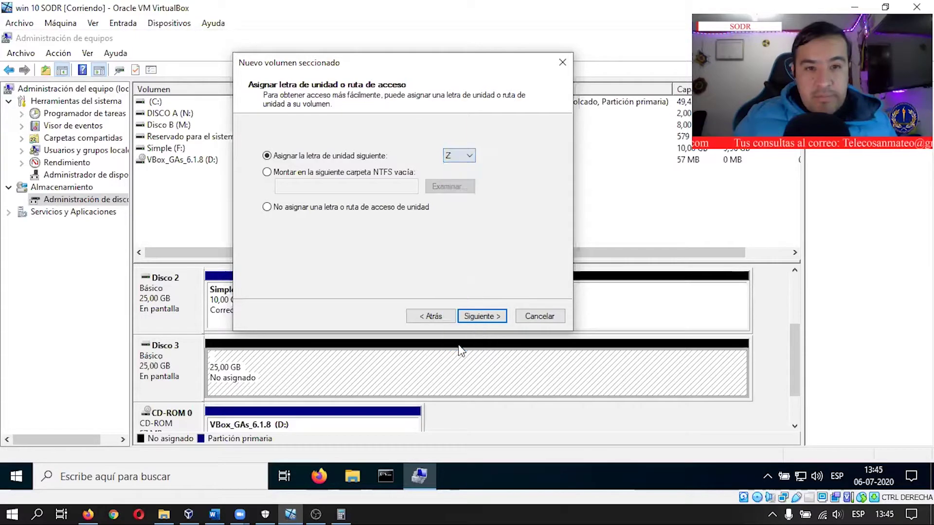
click(470, 319)
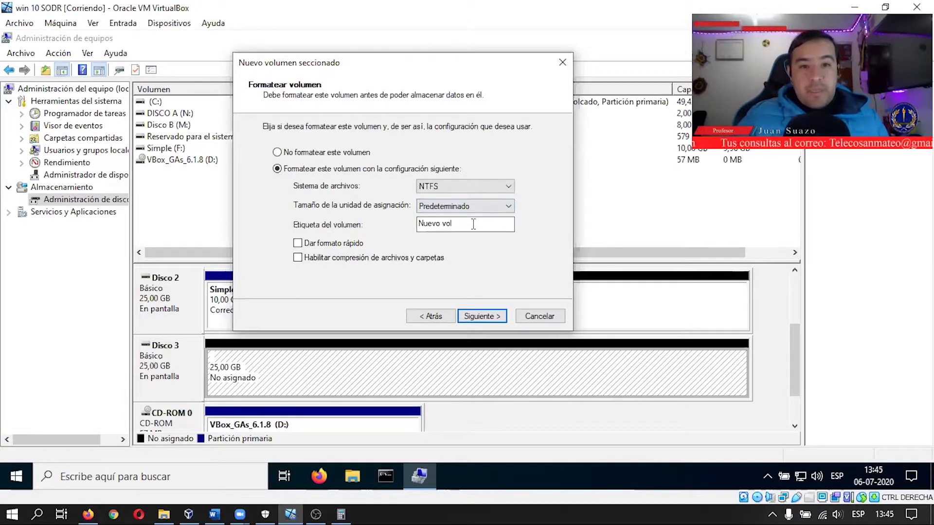
- Label the striped volume Seccionado, enable quick format and continue to the wizard's summary
drag(473, 224, 419, 225)
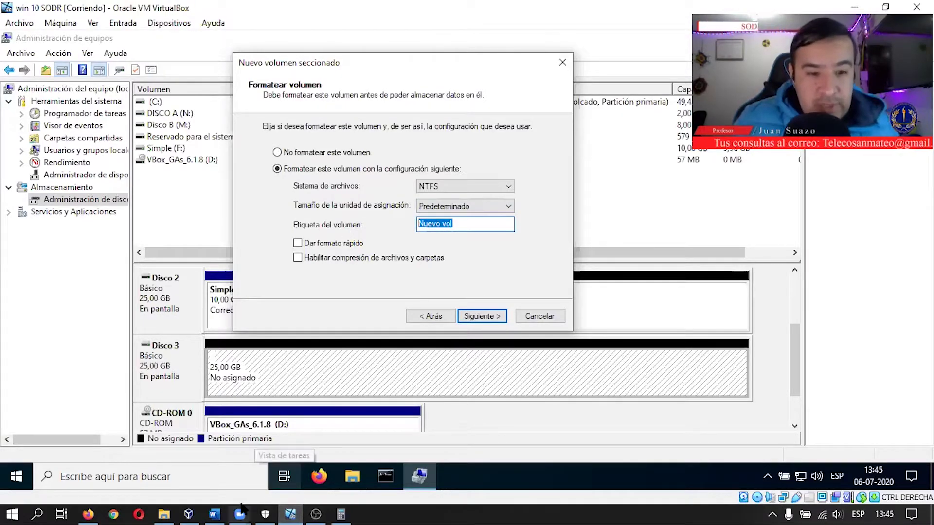
click(218, 509)
click(218, 508)
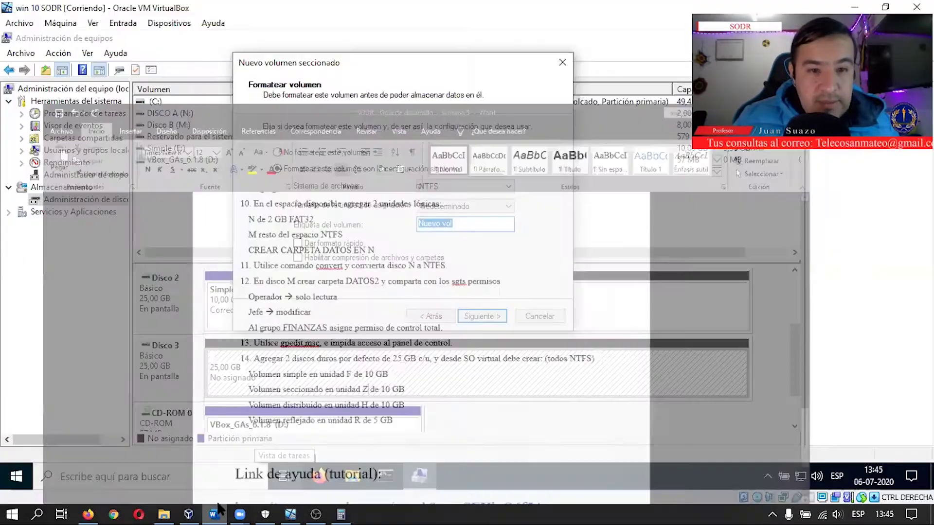
text(Se)
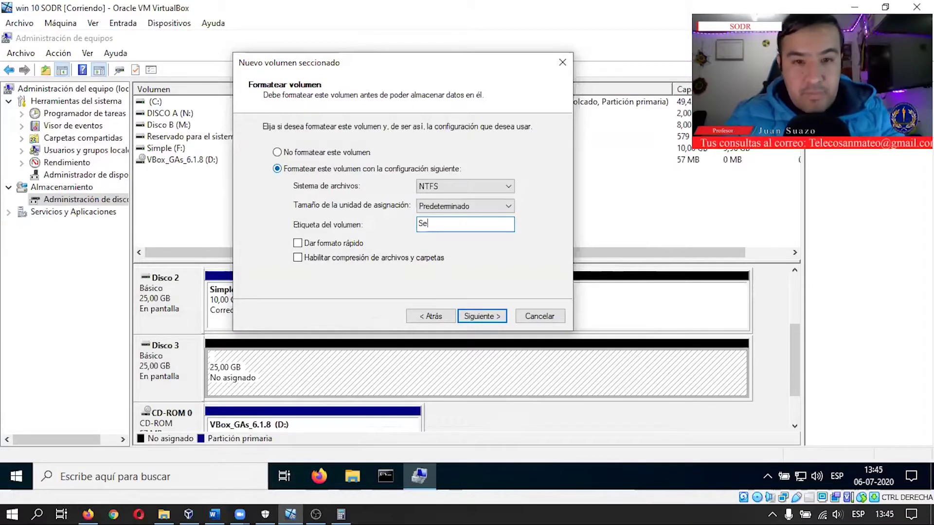
text(ccionado)
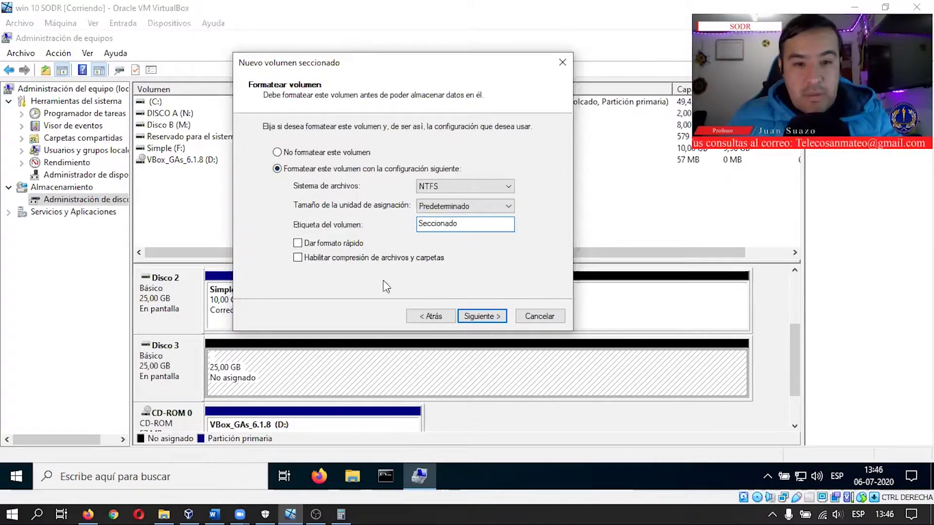
click(315, 245)
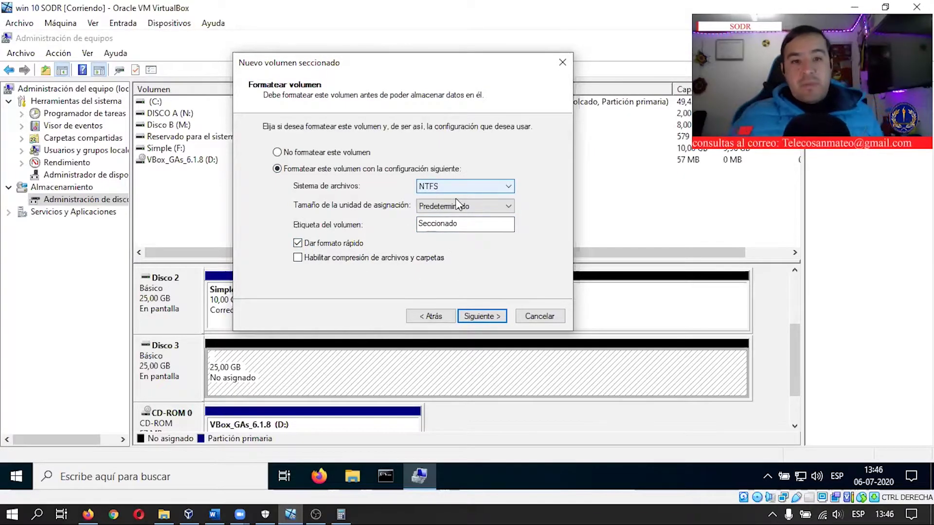
click(481, 316)
- Review the striped volume's summary against the Word guide and go back to the wizard's disk selection
scroll(539, 185, down, 1)
scroll(539, 189, up, 1)
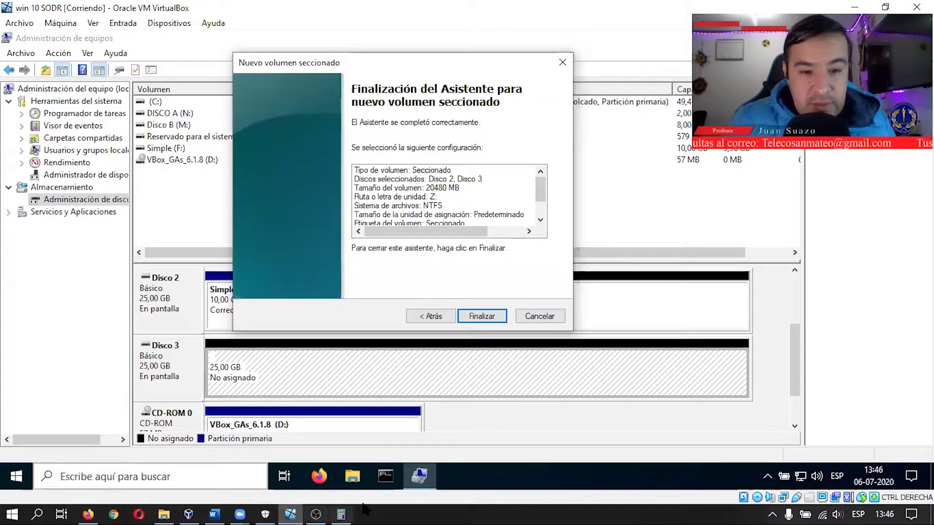
click(217, 508)
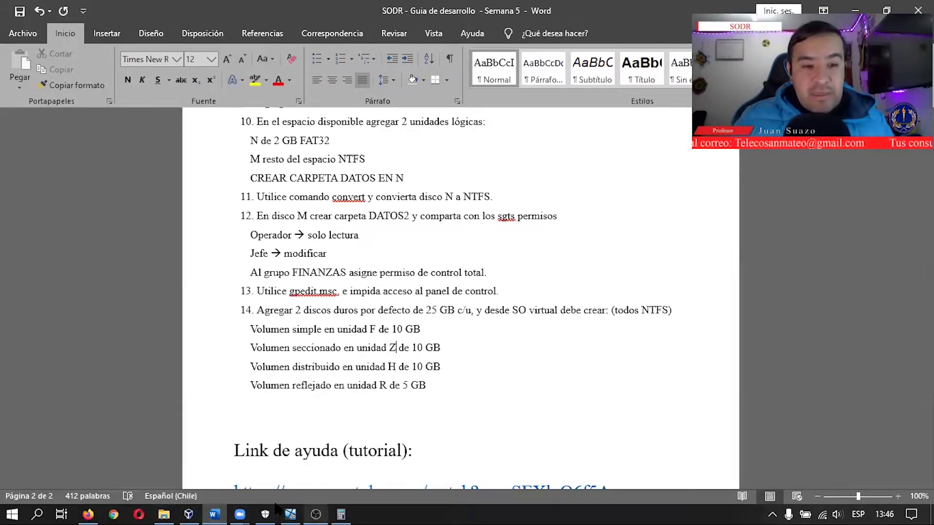
click(290, 513)
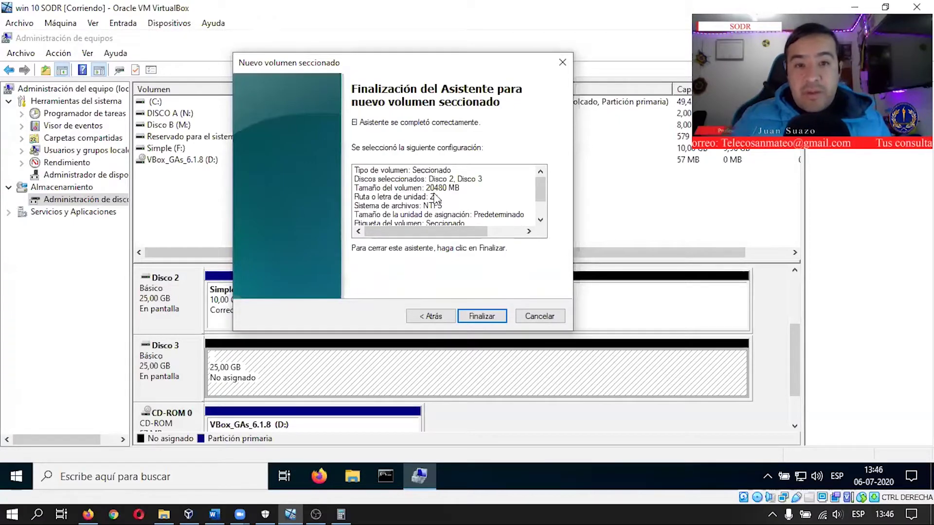
click(431, 316)
click(431, 316)
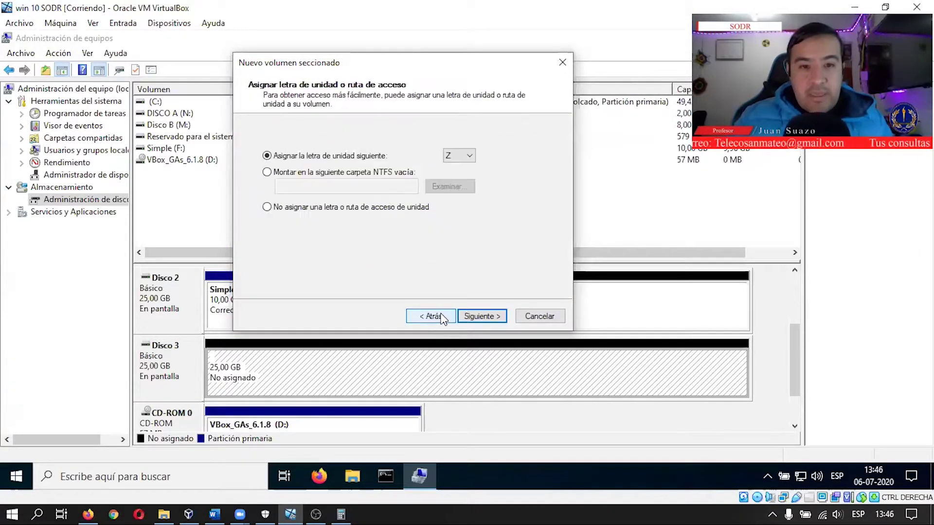
click(431, 316)
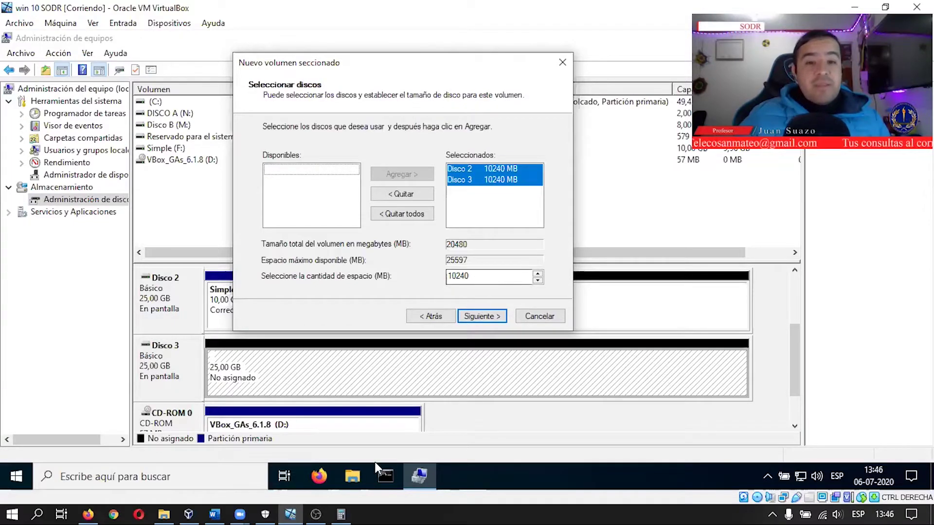
- Divide 10240 by 2 in the calculator and set the striped volume's space on each disk to 5120 MB
click(341, 514)
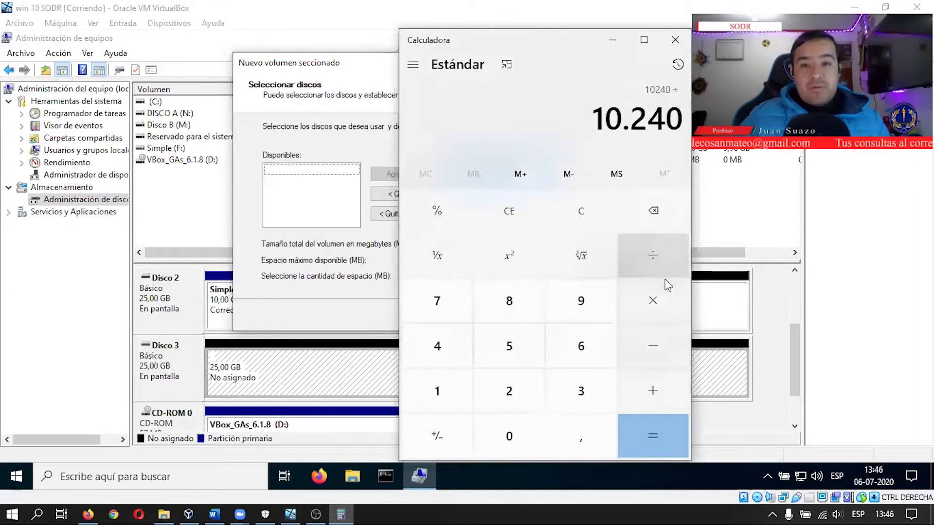
click(517, 389)
click(665, 425)
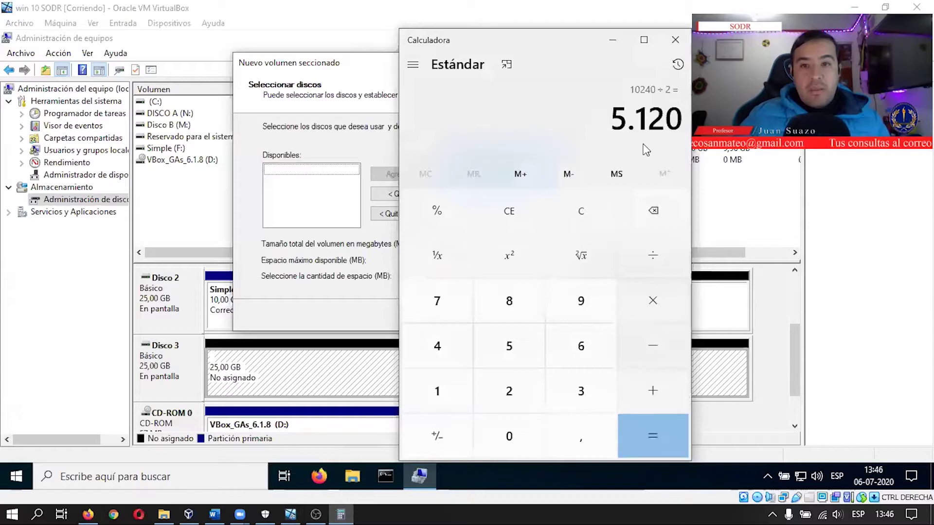
click(612, 41)
drag(495, 277, 362, 280)
text(5120)
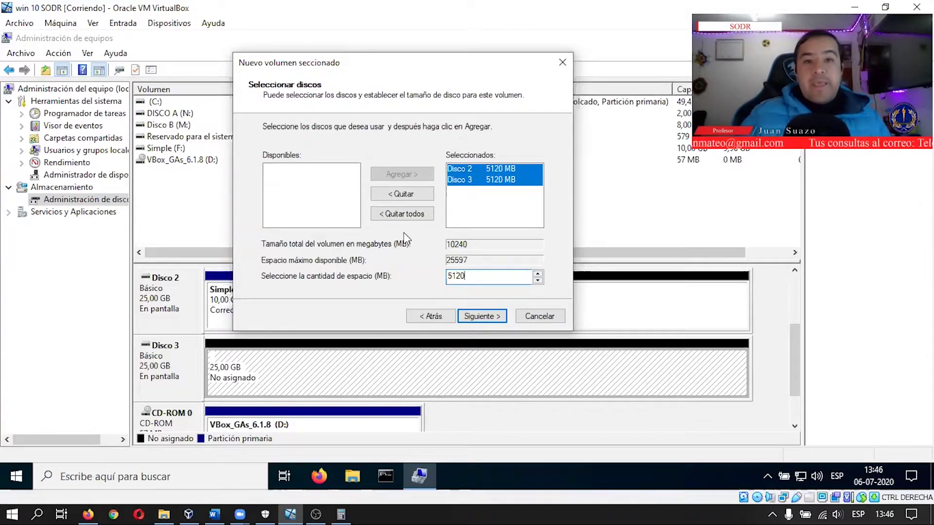
- Keep the letter and format settings, finish the striped volume wizard and accept converting the disks to dynamic
click(492, 317)
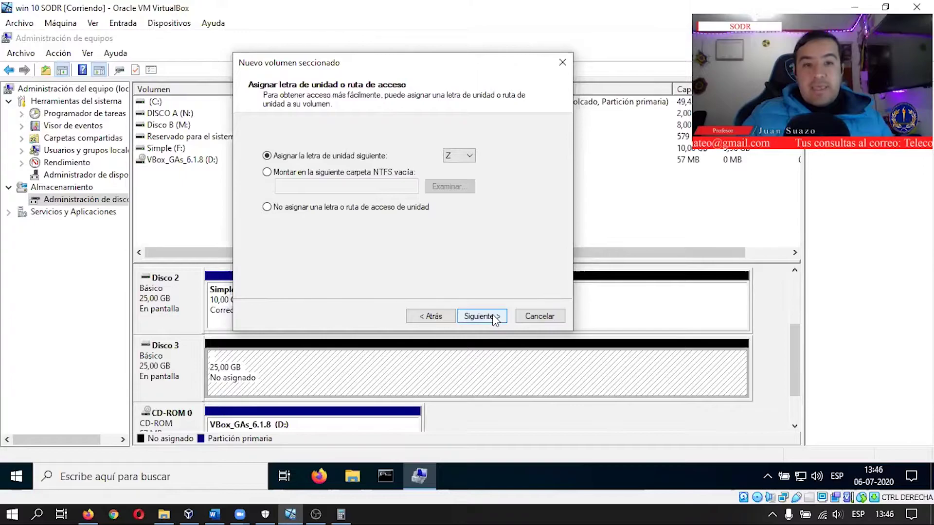
click(492, 318)
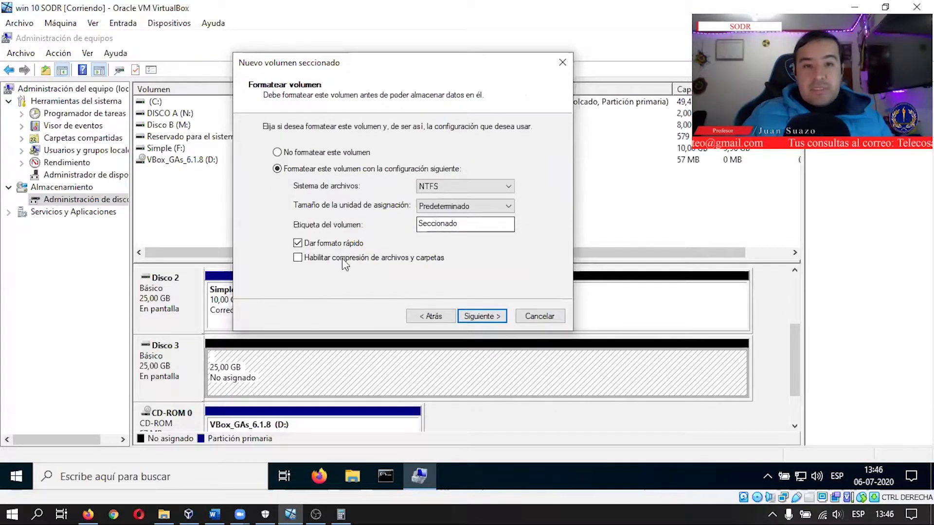
click(487, 318)
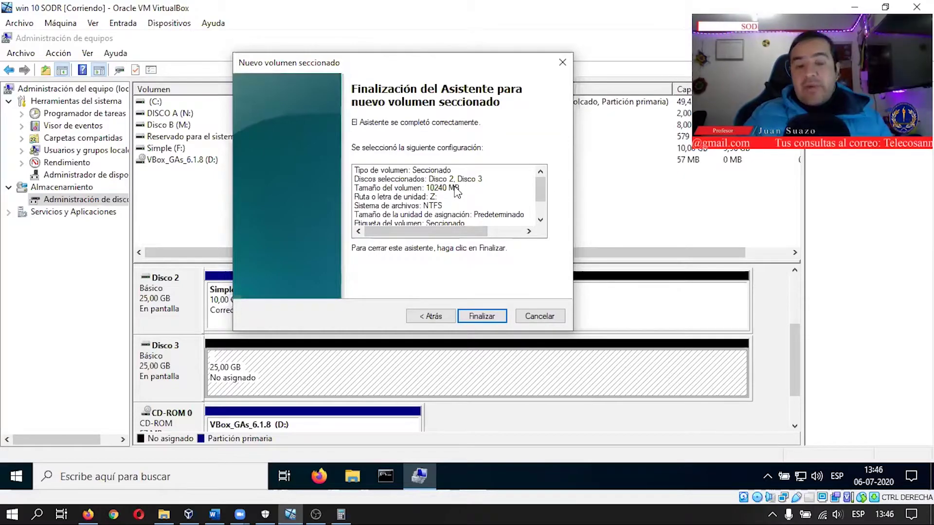
mouse_move(537, 189)
mouse_down()
mouse_move(537, 199)
mouse_move(537, 188)
mouse_up()
click(494, 317)
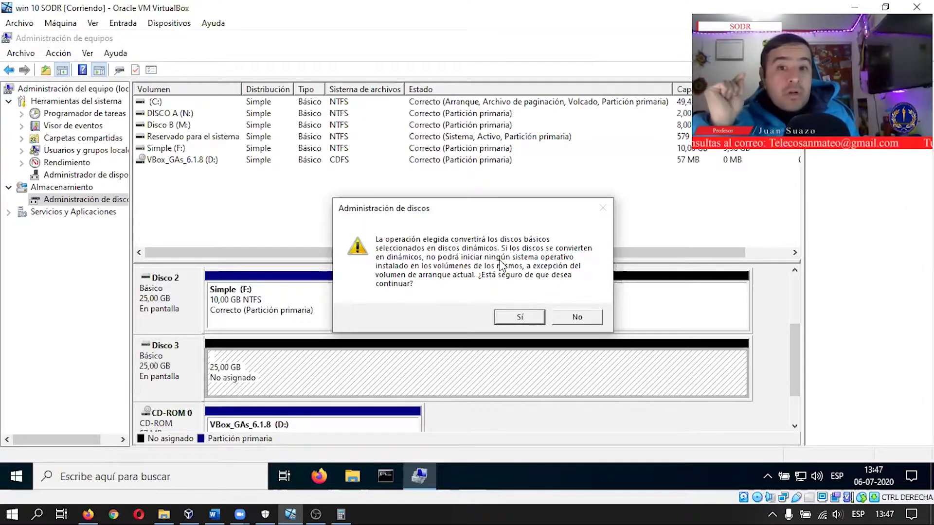
click(529, 319)
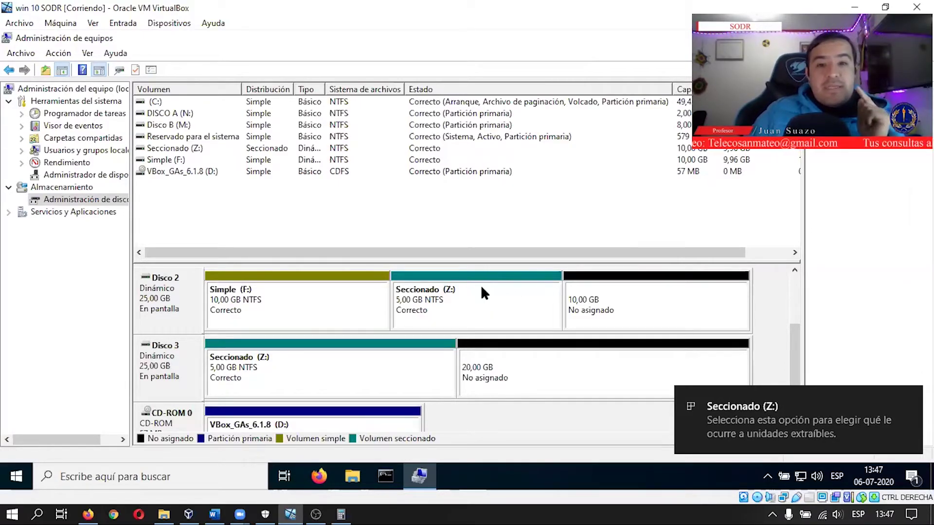
- Compare the Seccionado (Z:) sections on Disco 2 and Disco 3 with its drive entry in Este equipo
click(367, 371)
click(467, 314)
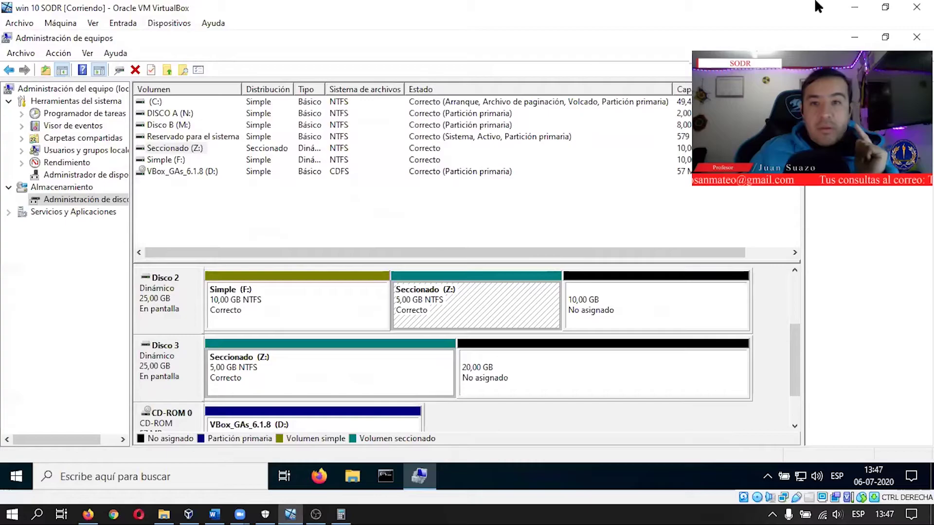
click(852, 37)
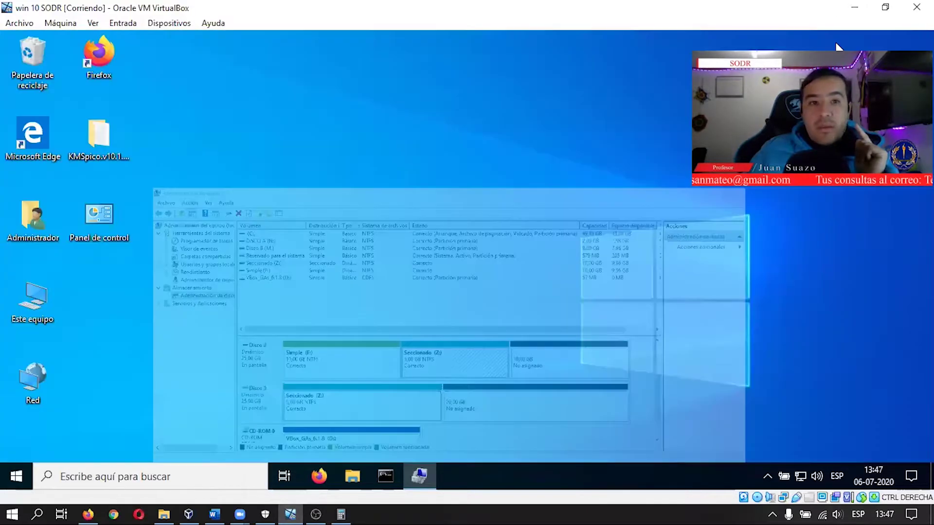
double_click(32, 299)
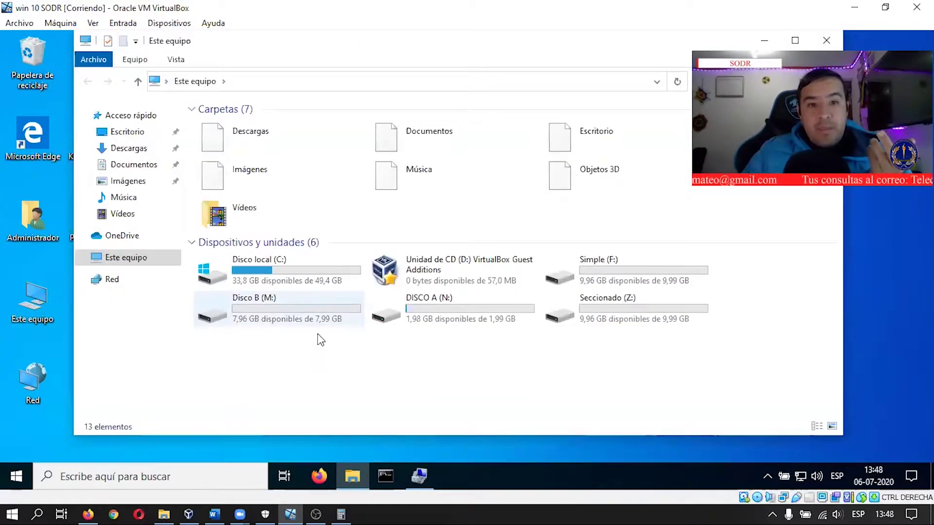
click(586, 312)
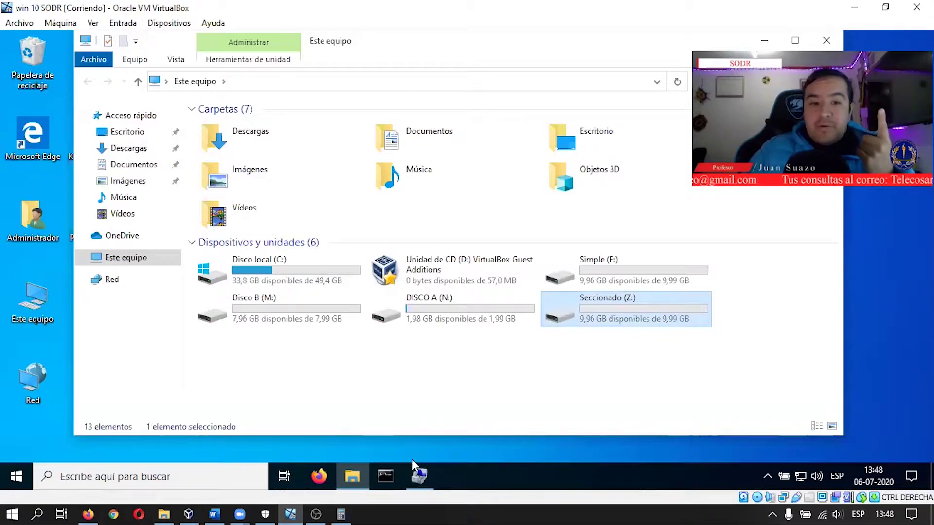
click(419, 476)
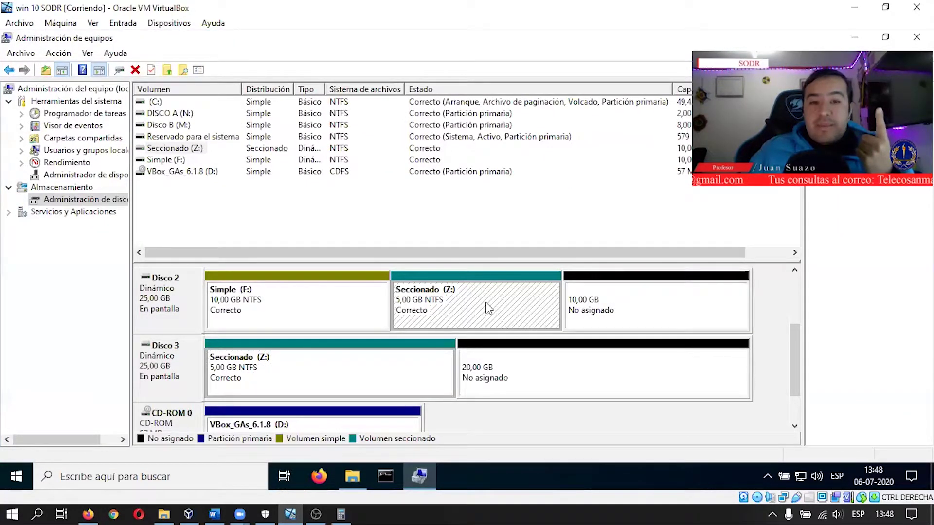
click(428, 370)
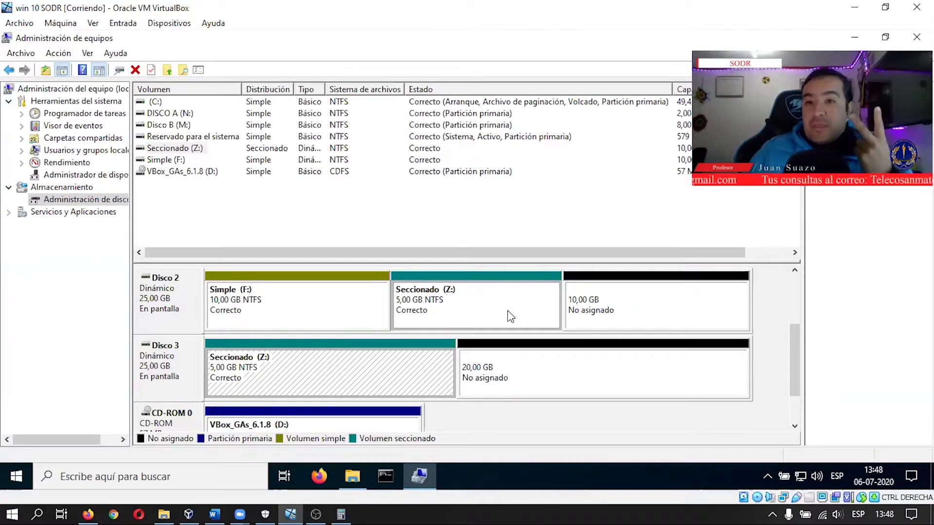
click(420, 476)
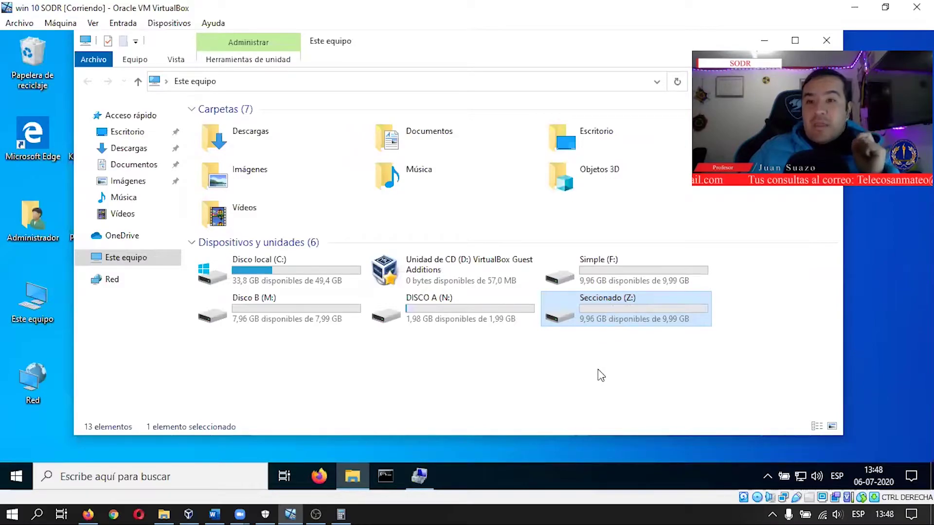
click(626, 356)
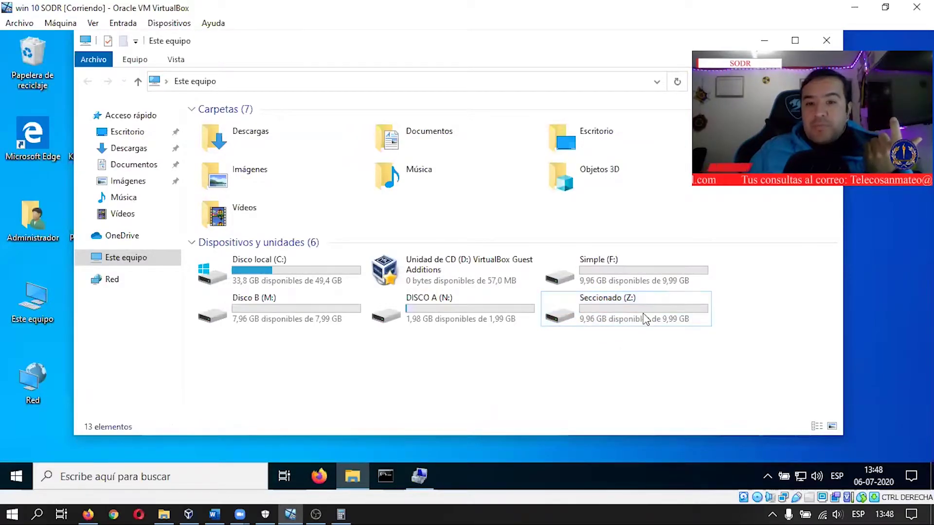
- Compare the Simple (F:) and Seccionado (Z:) drive entries in Este equipo
click(638, 308)
click(602, 381)
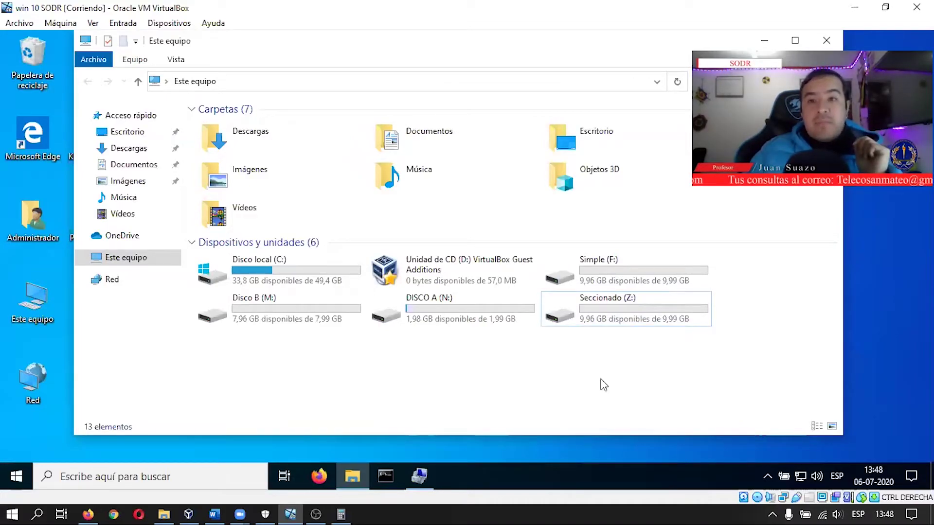
click(624, 316)
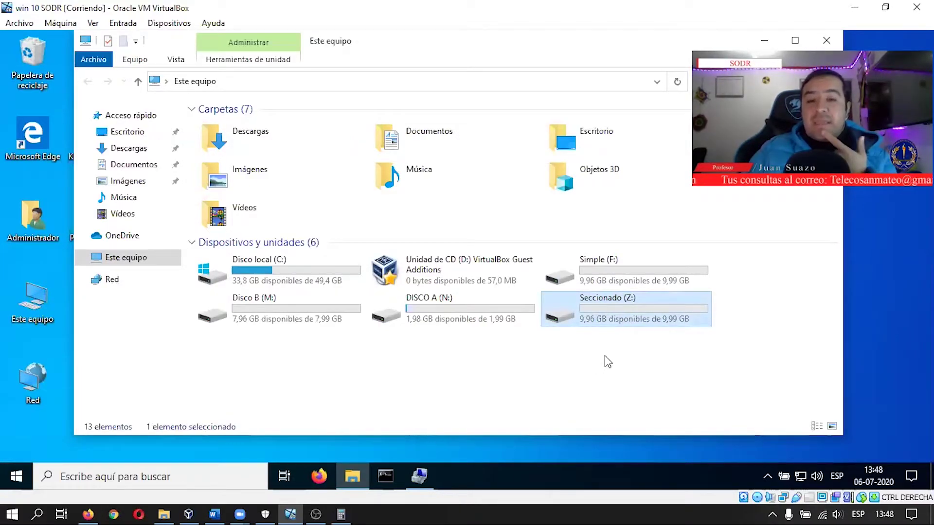
click(780, 292)
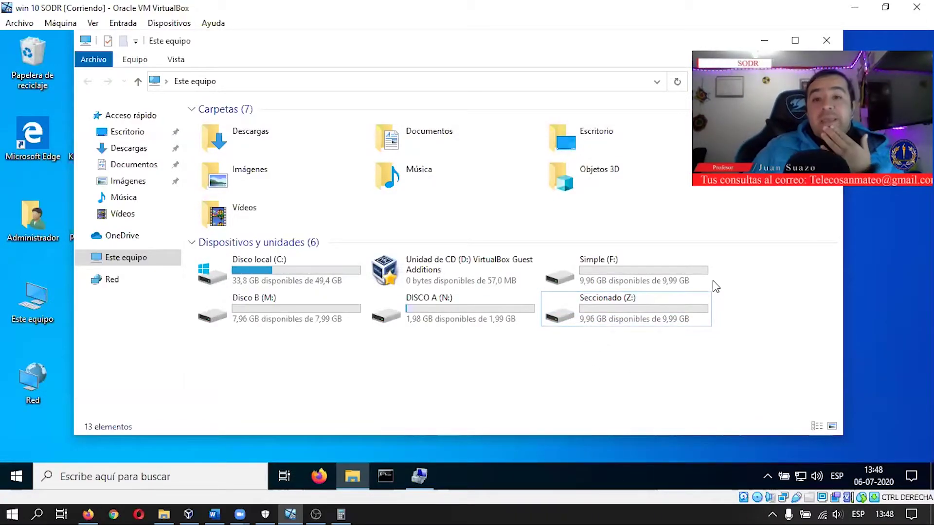
click(633, 275)
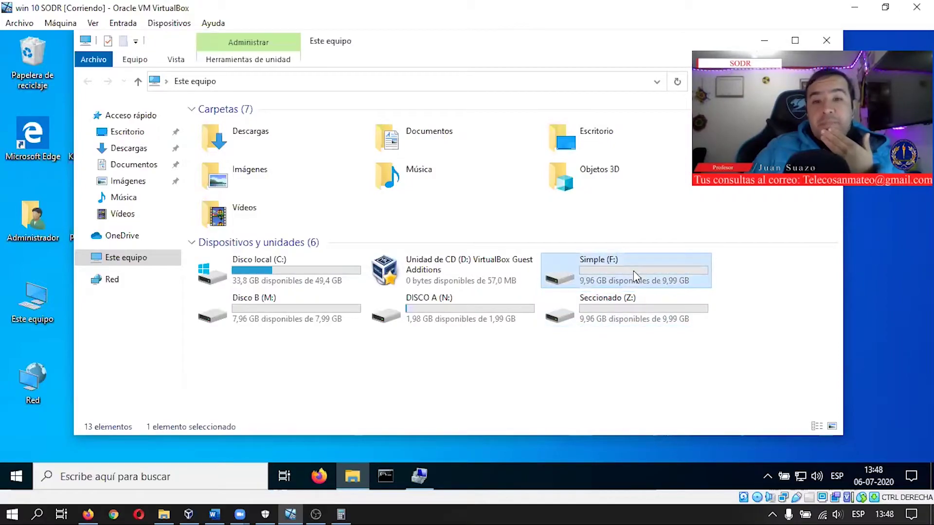
click(631, 312)
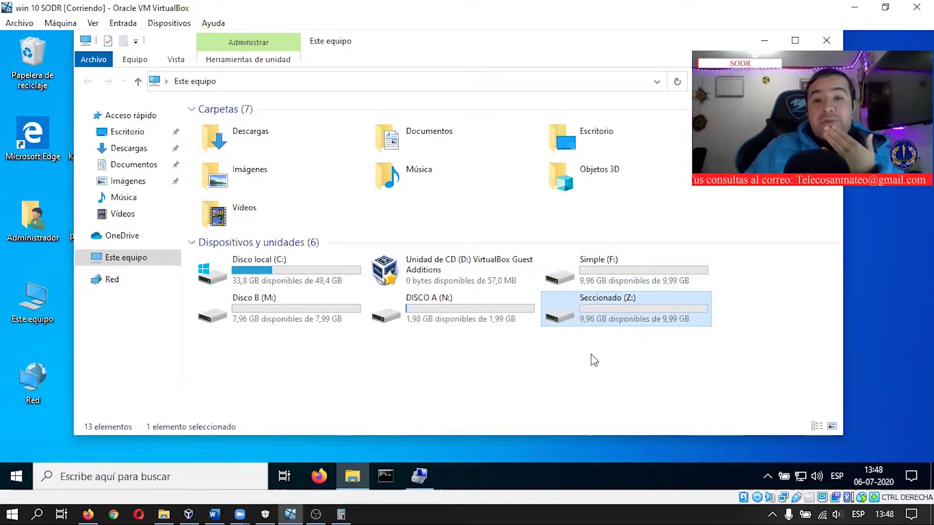
- Check the guide's Volumen distribuido line in item 14 in Word and return to the virtual machine
click(222, 509)
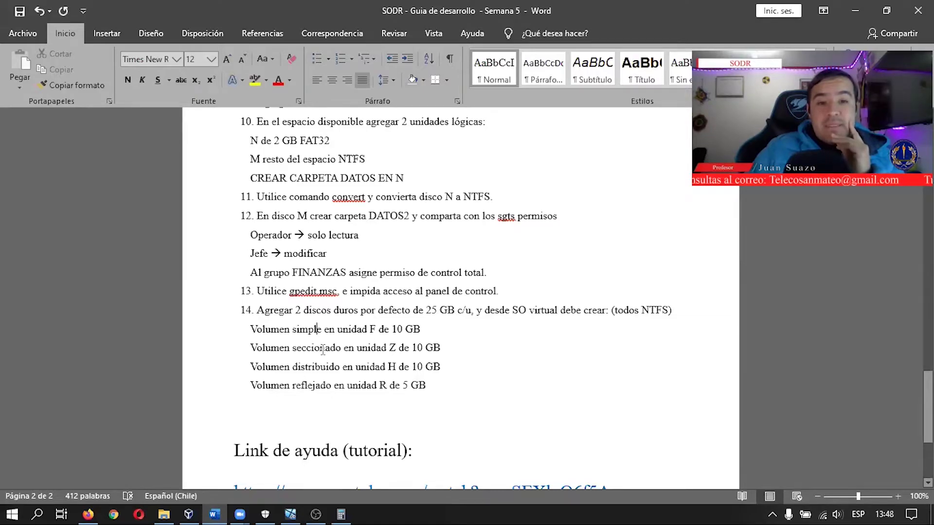
drag(253, 367, 445, 369)
click(334, 368)
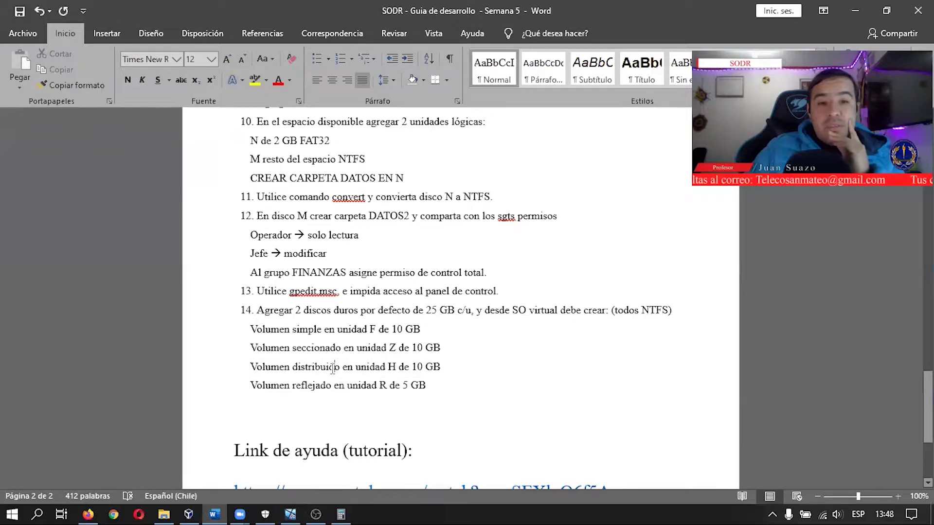
click(291, 514)
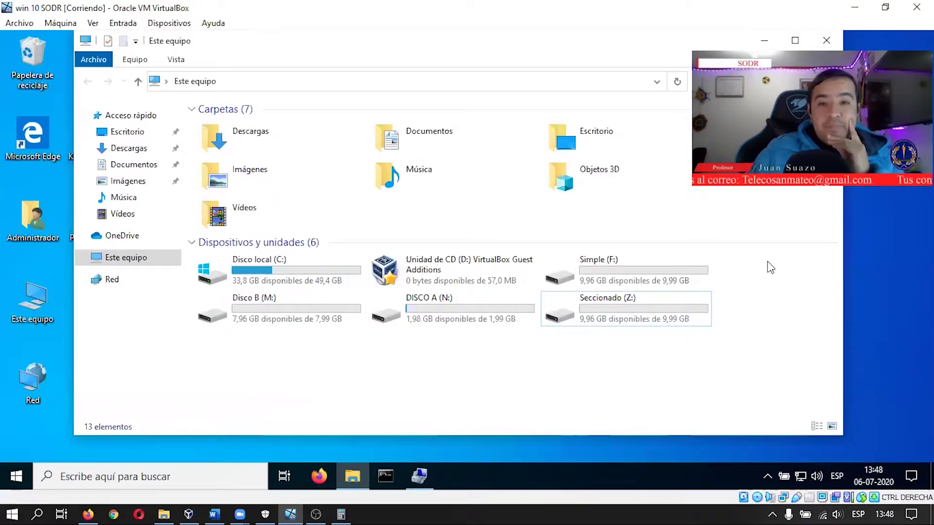
- Minimize Este equipo, bring Administración de equipos forward and check the disks against item 14 of the Word guide
click(764, 40)
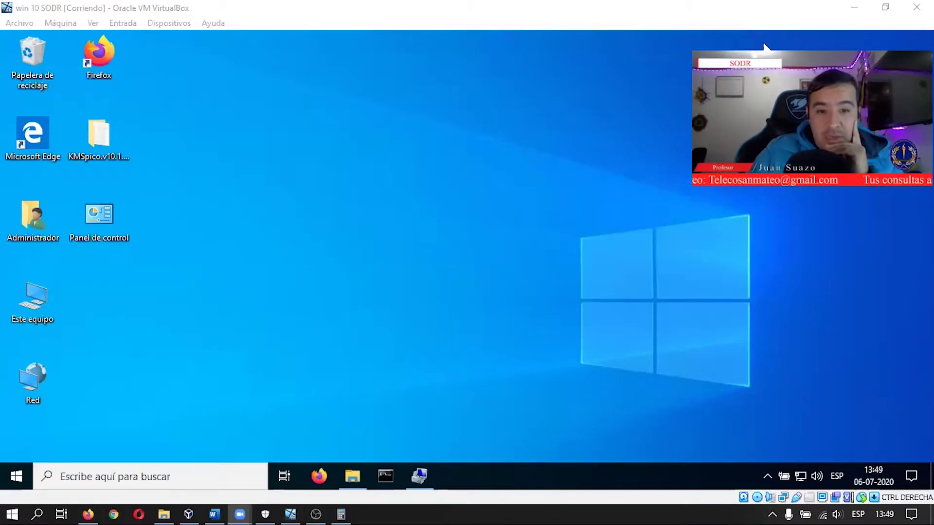
click(273, 281)
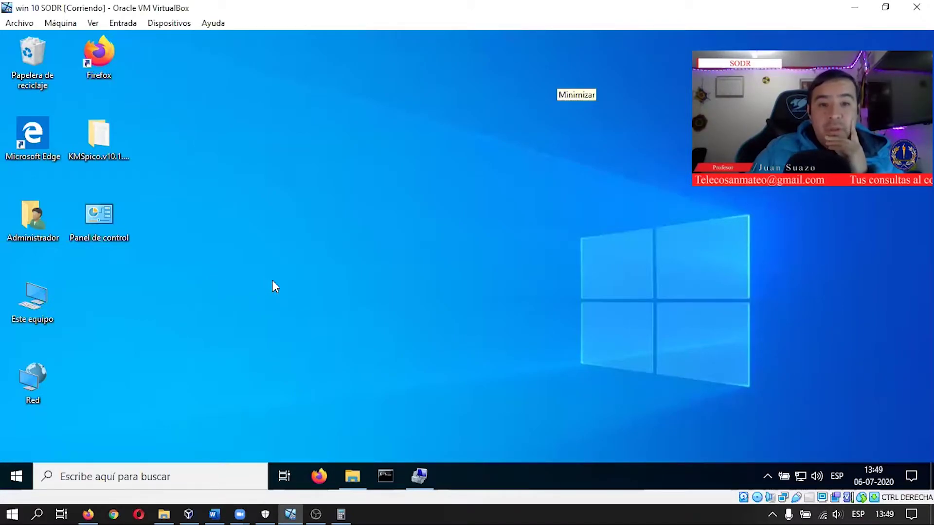
click(419, 476)
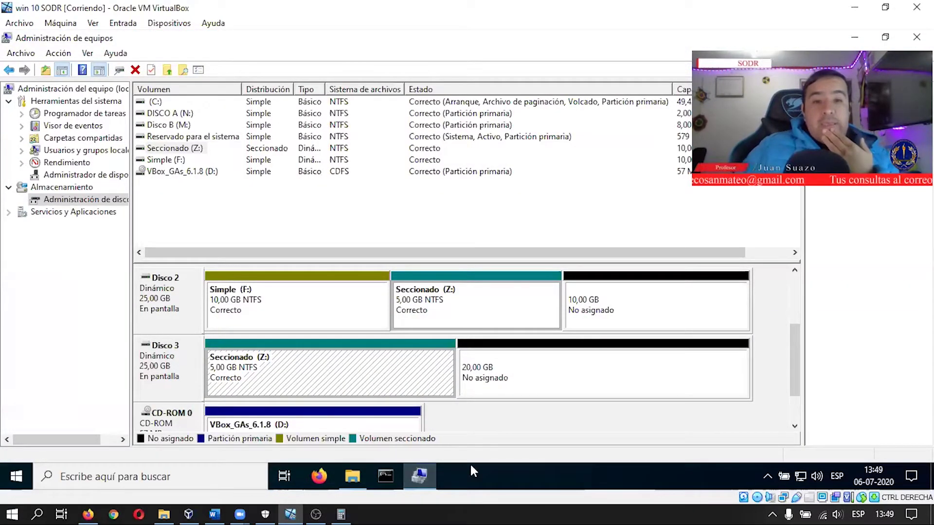
click(212, 507)
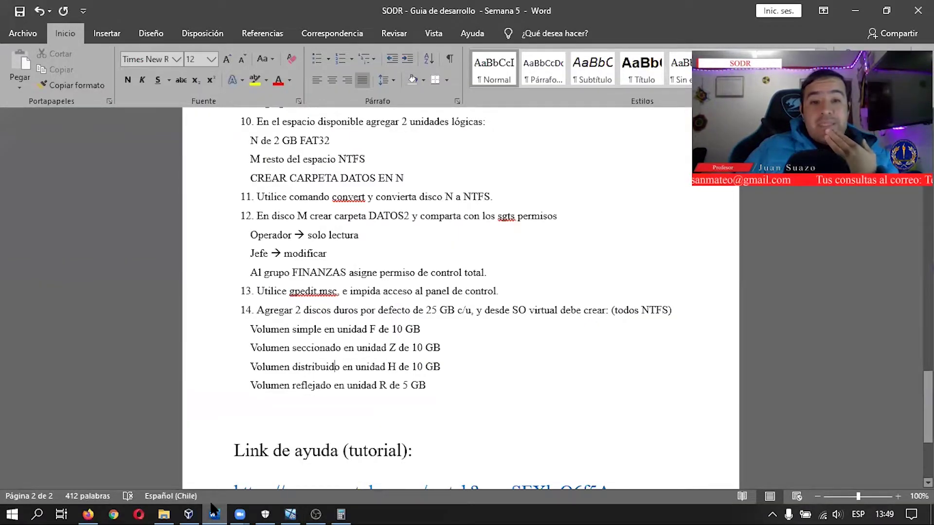
click(213, 510)
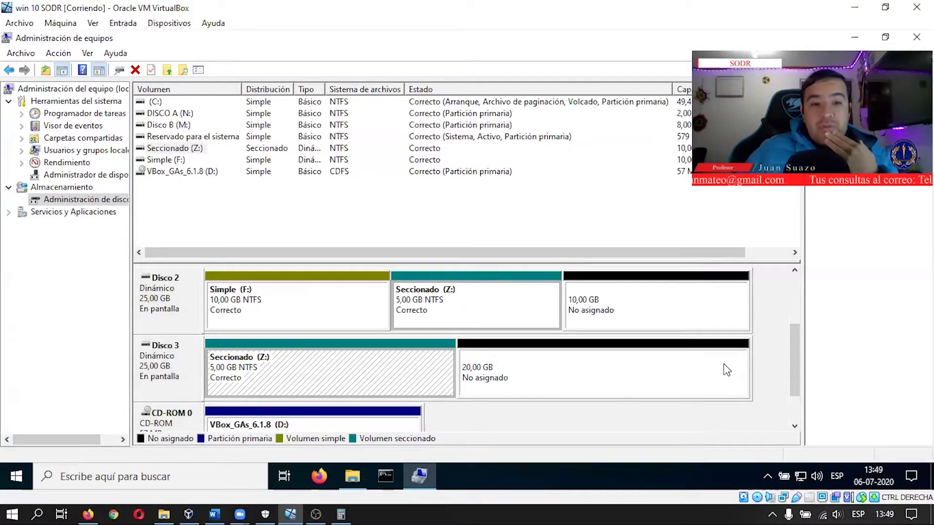
- Start a new distributed volume on Disco 3's unallocated space, consulting the Word guide, and advance the wizard to disk selection
click(646, 348)
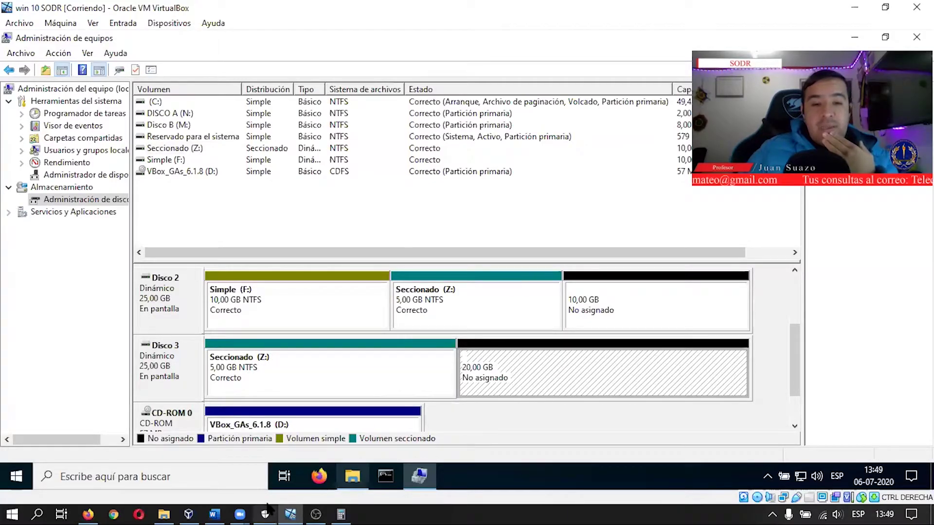
click(216, 511)
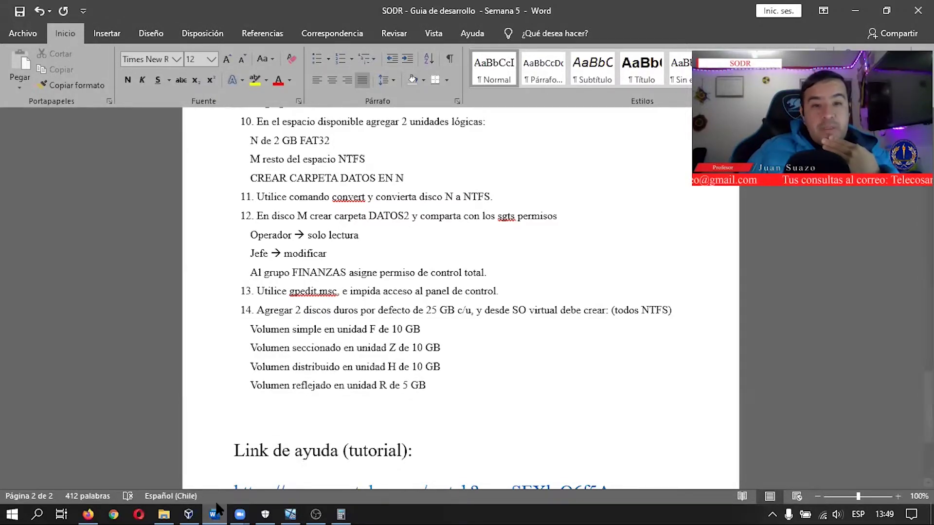
click(291, 514)
right_click(567, 361)
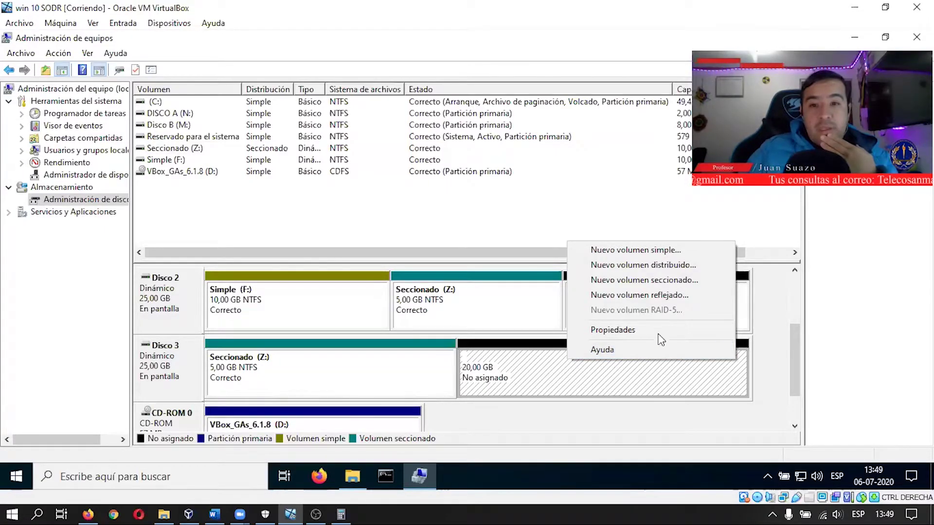
click(215, 511)
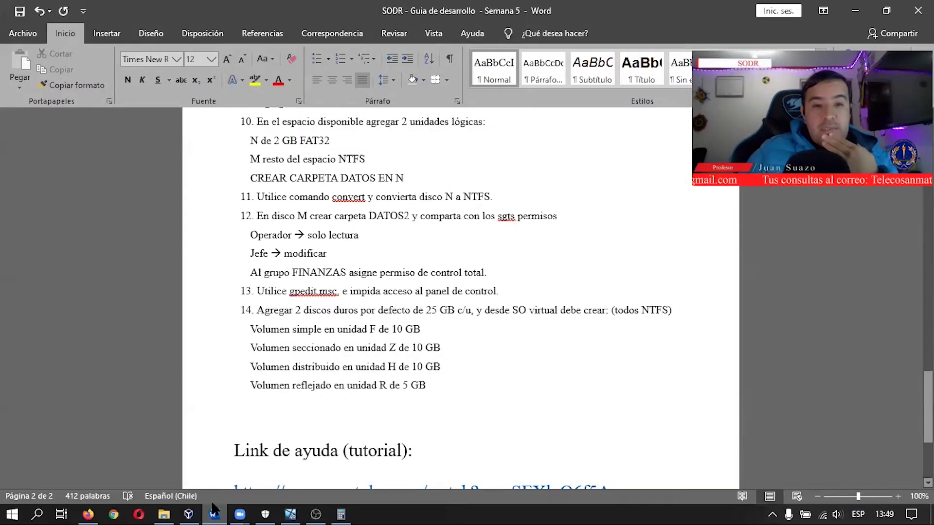
click(214, 510)
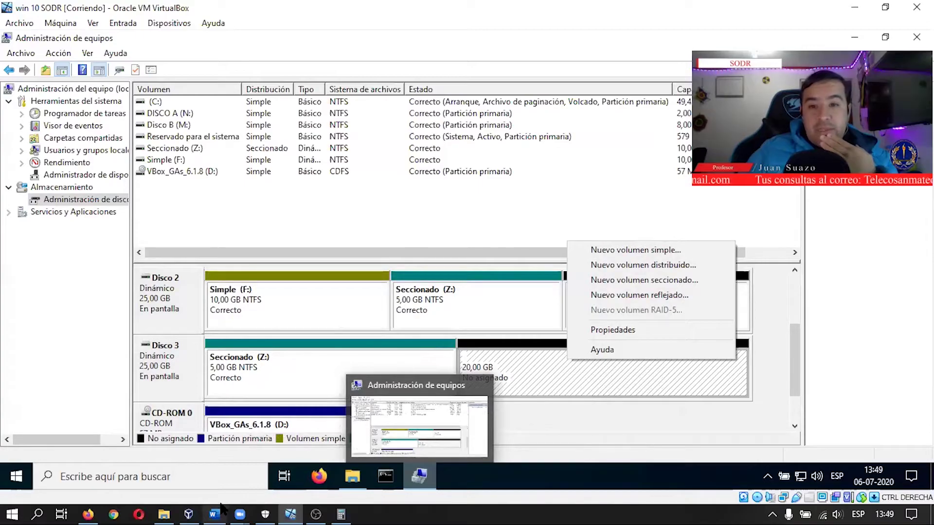
click(691, 266)
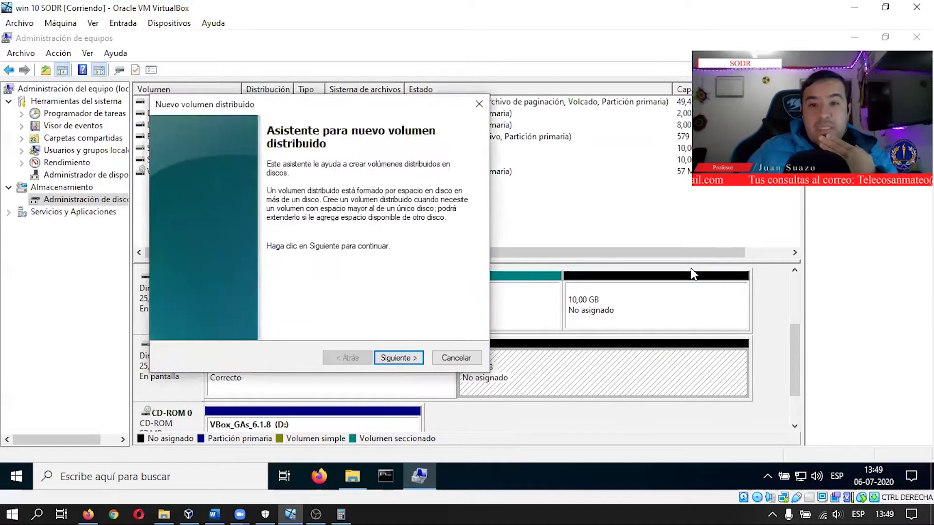
click(400, 358)
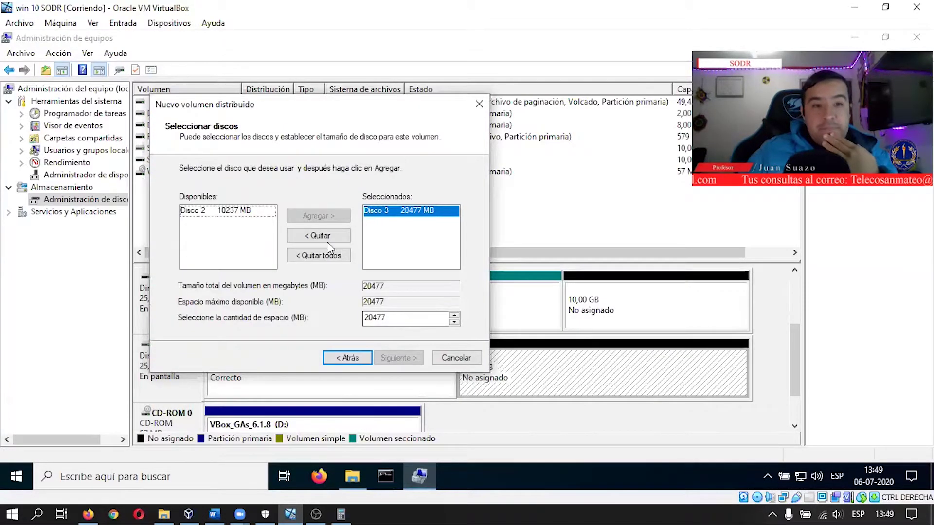
- Add Disco 2 to the disks selected for the distributed volume
click(241, 211)
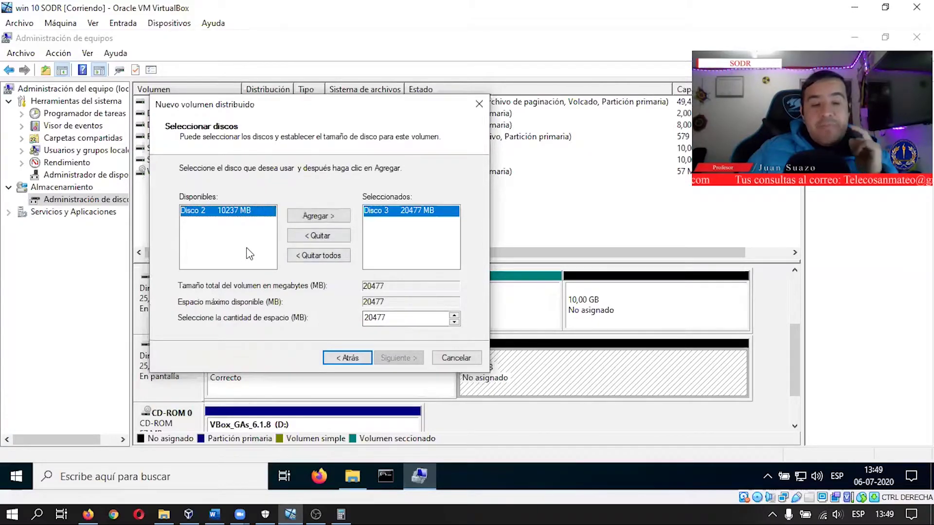
drag(320, 119, 351, 116)
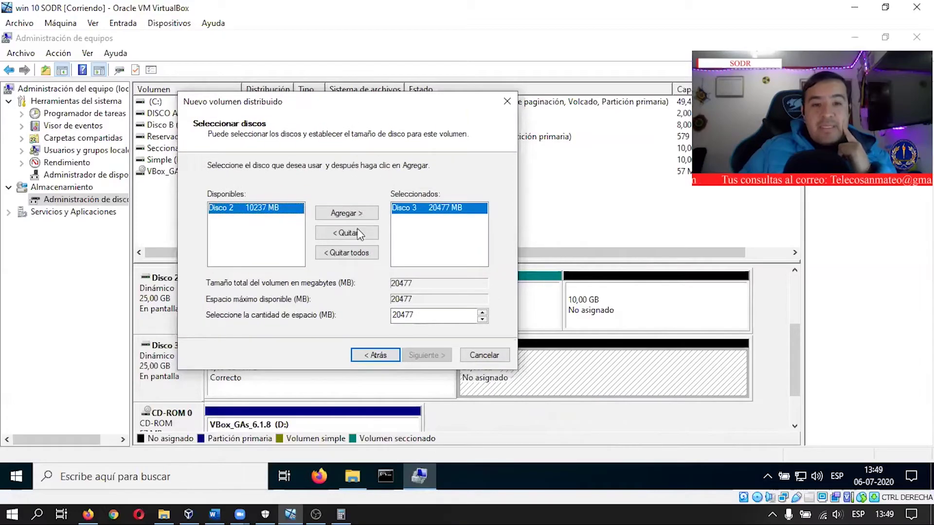
click(363, 209)
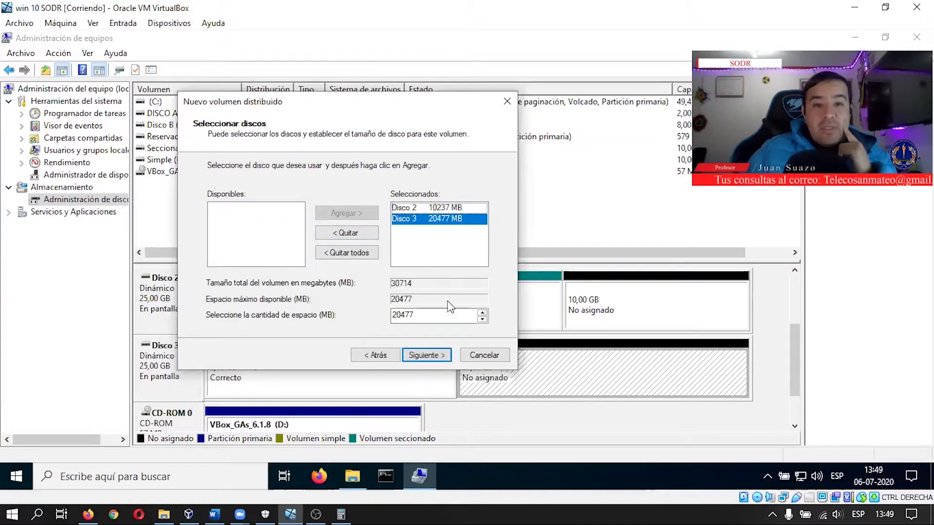
- Check the required size in the Word guide and set the distributed volume's space on Disco 3 to 10240 MB
double_click(411, 317)
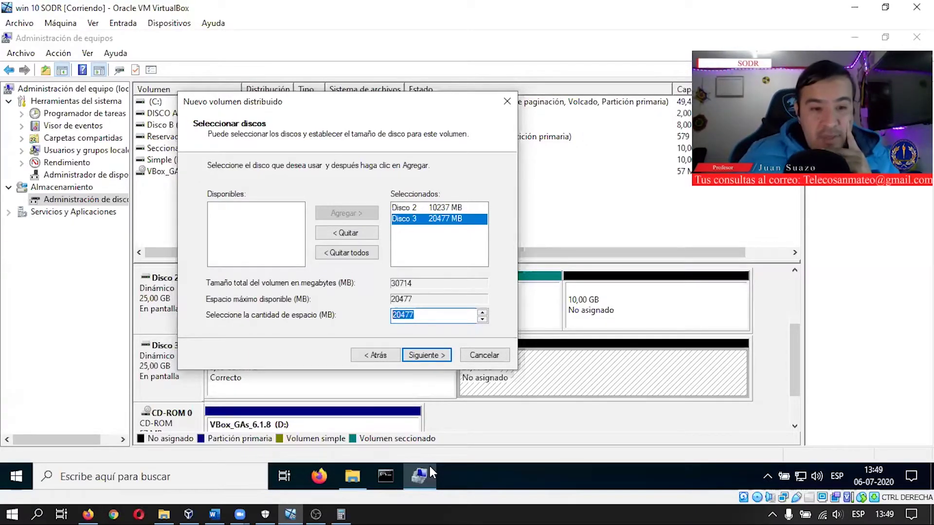
click(206, 508)
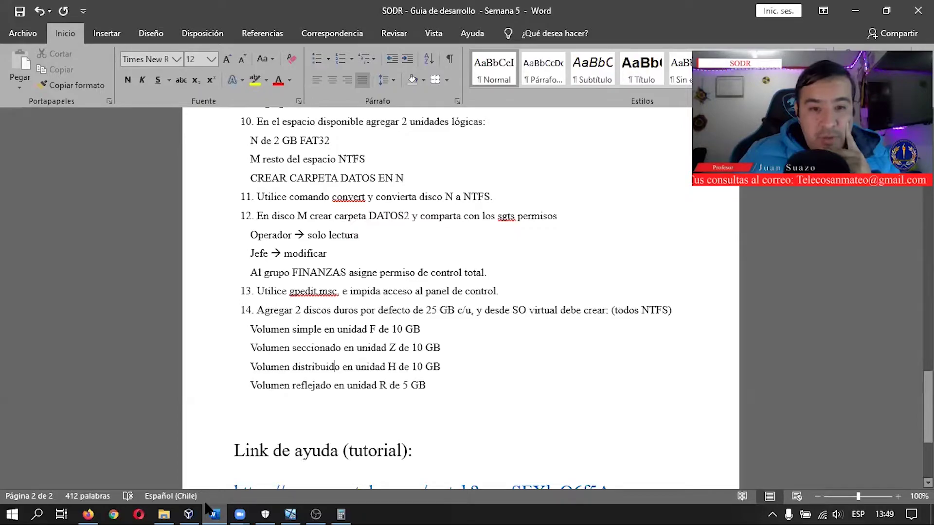
click(206, 508)
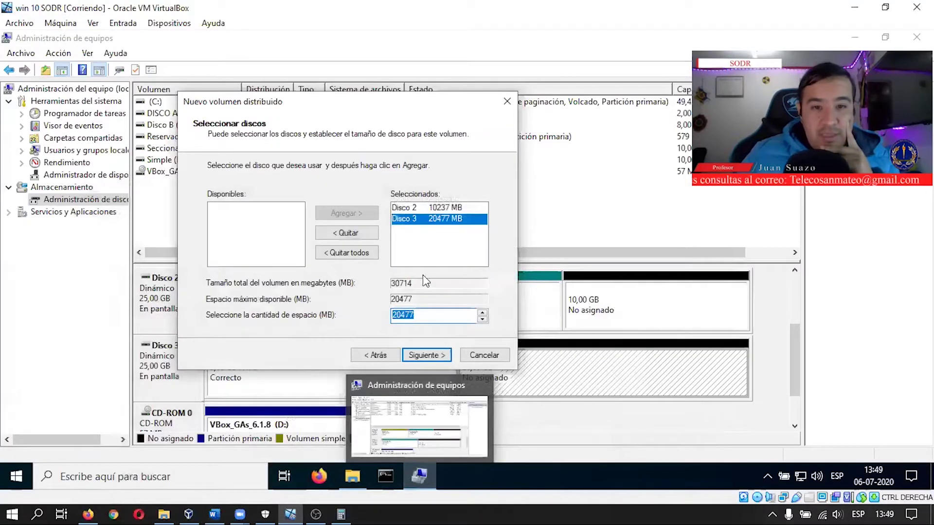
click(382, 355)
click(415, 352)
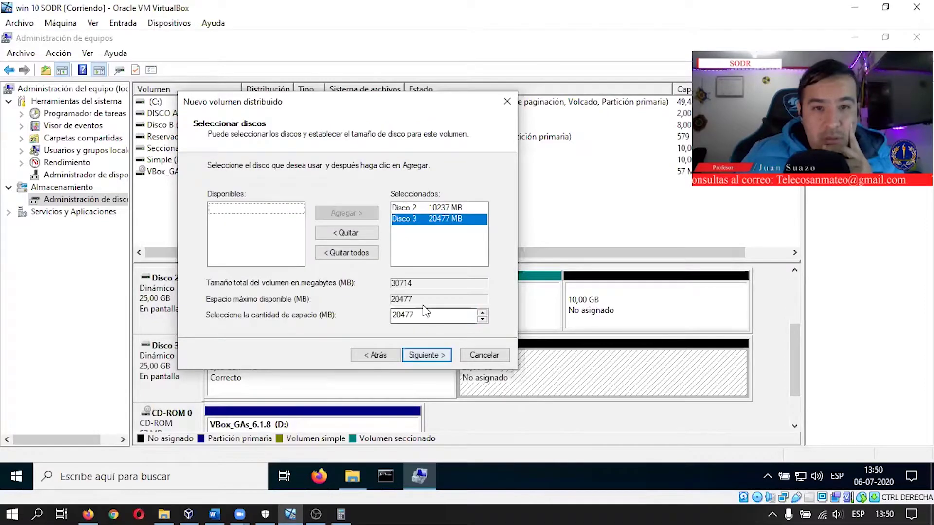
drag(424, 313, 358, 319)
text(10240)
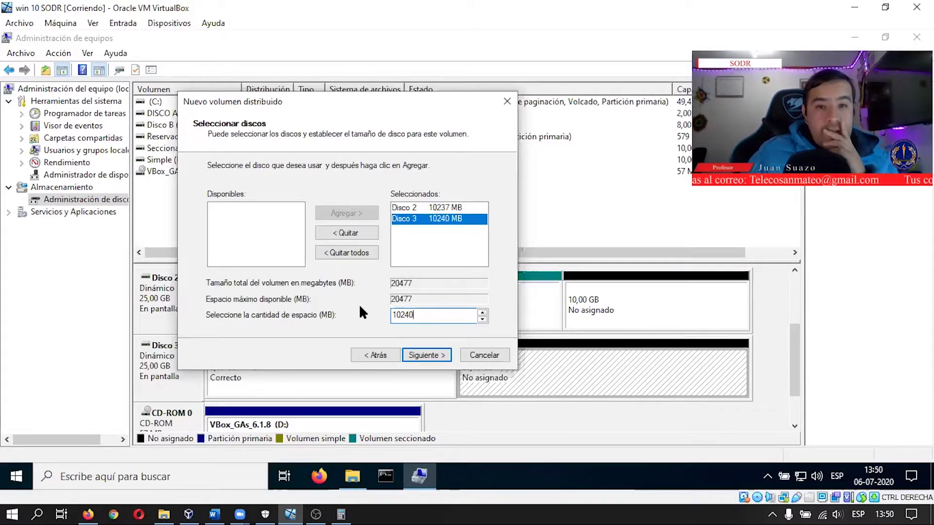
- Assign drive letter H to the distributed volume and continue to the format settings
click(426, 356)
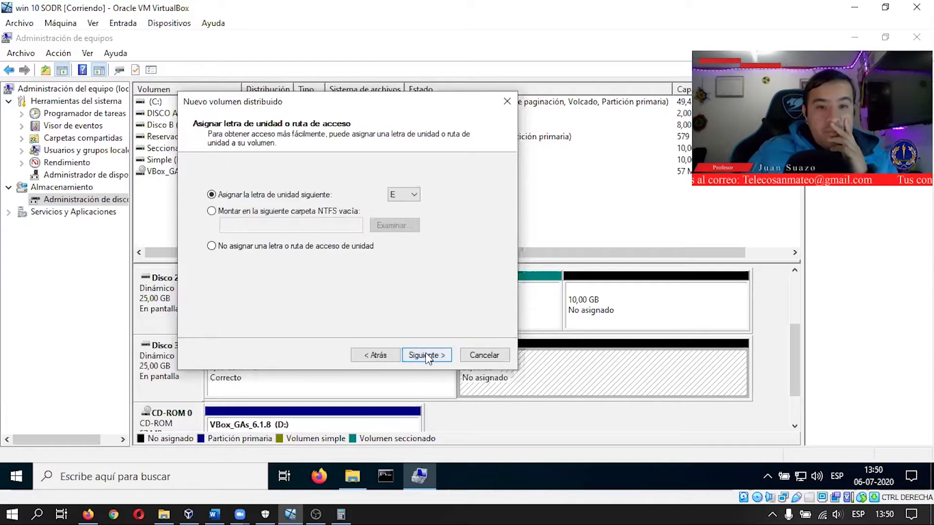
click(415, 196)
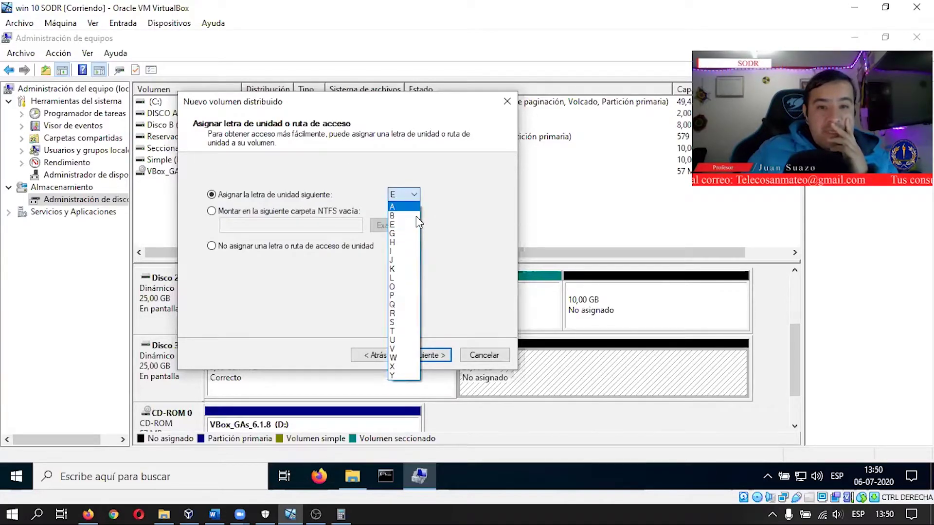
click(401, 242)
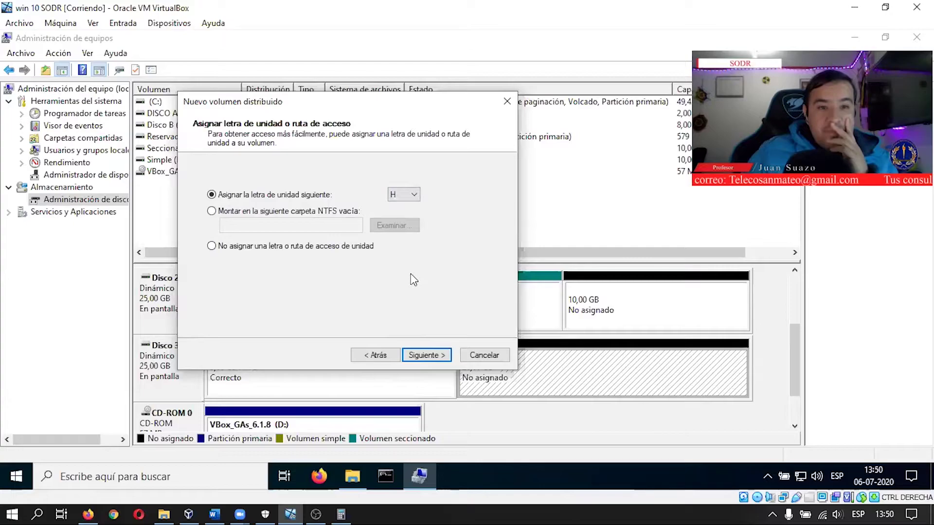
click(435, 357)
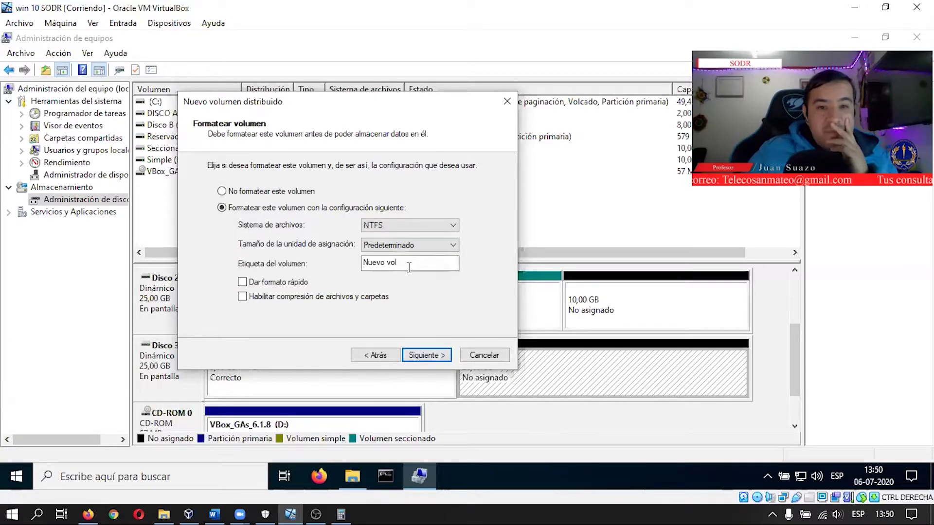
- Check the volume type in the Word guide and set the volume label to Distribuido
click(215, 514)
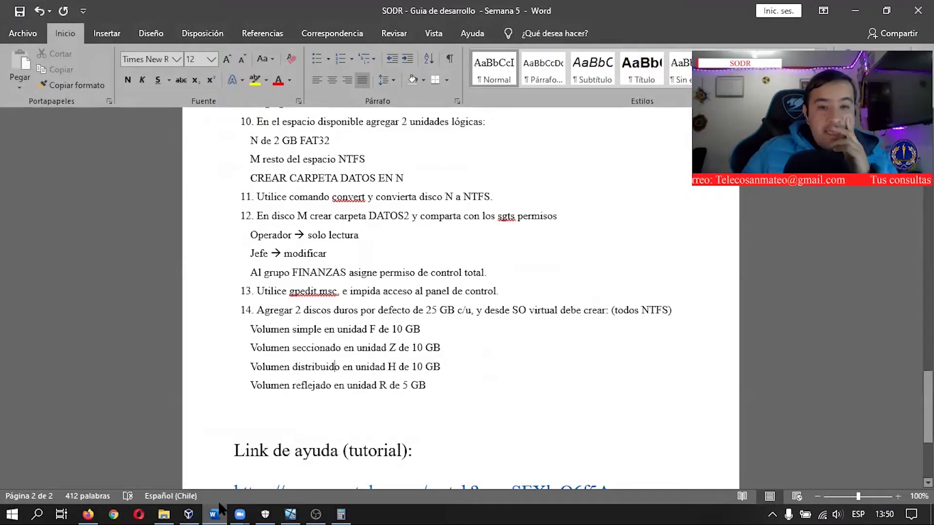
click(218, 503)
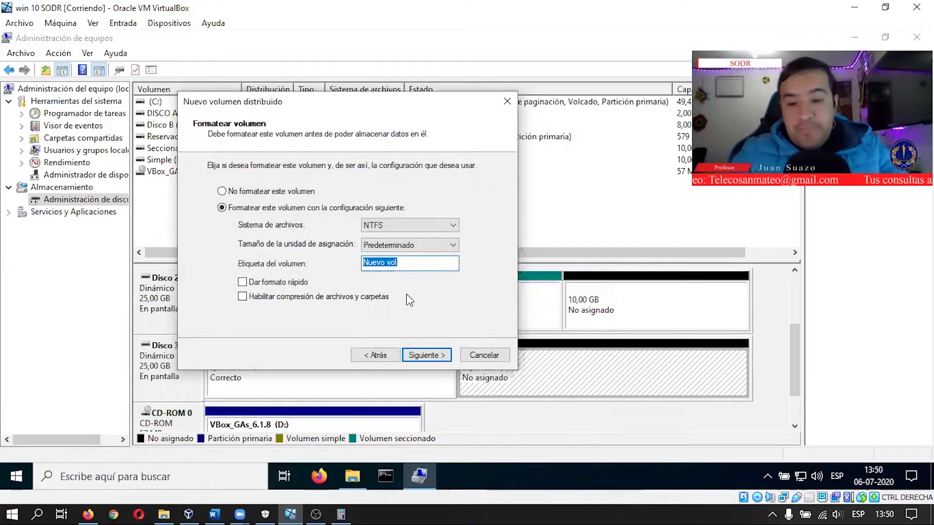
text(Distribuido)
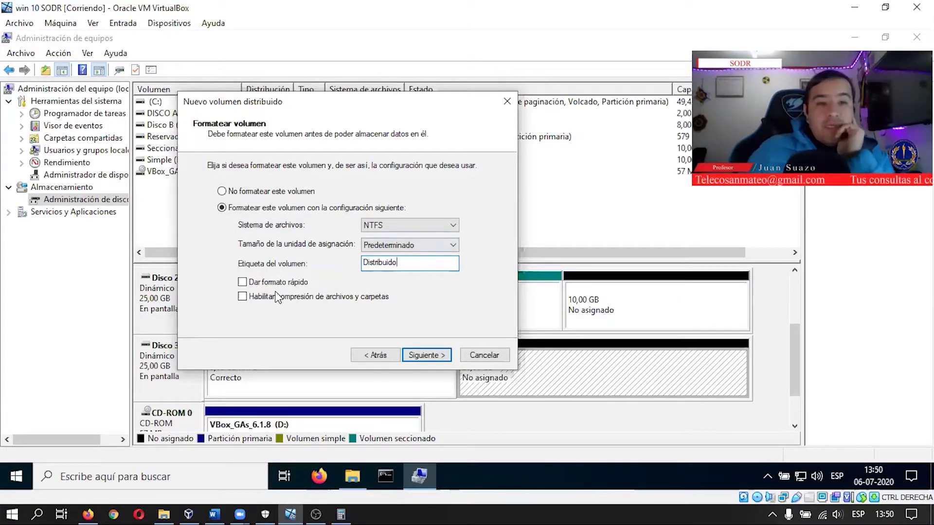
- Accept the format settings and finish creating the NTFS distributed volume H labelled Distribuido across Disco 2 and Disco 3
click(421, 356)
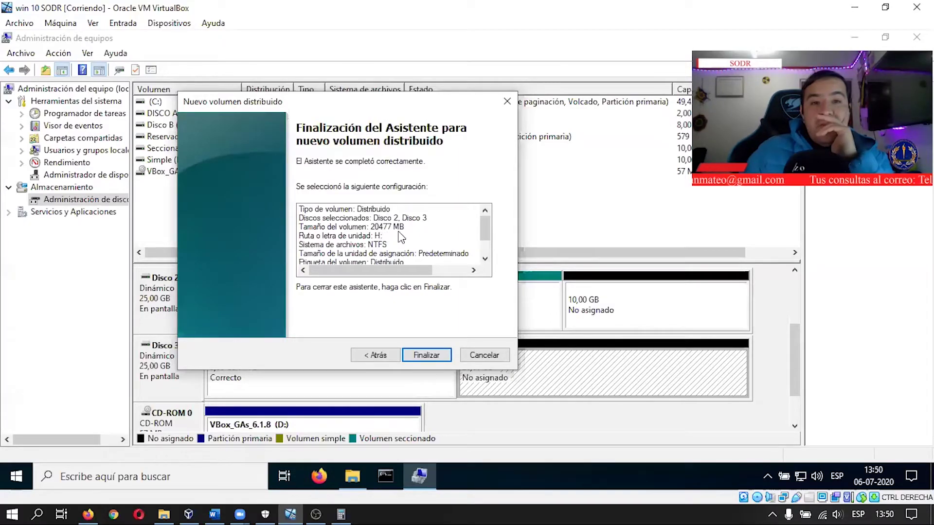
click(422, 355)
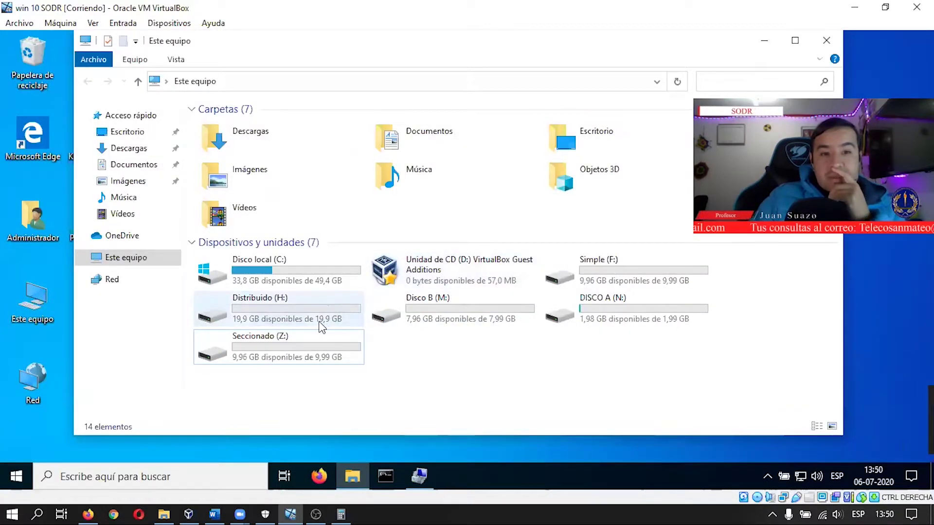
- Examine the capacity of the Distribuido (H:) drive in Este equipo and compare it with Seccionado (Z:)
click(311, 309)
click(434, 375)
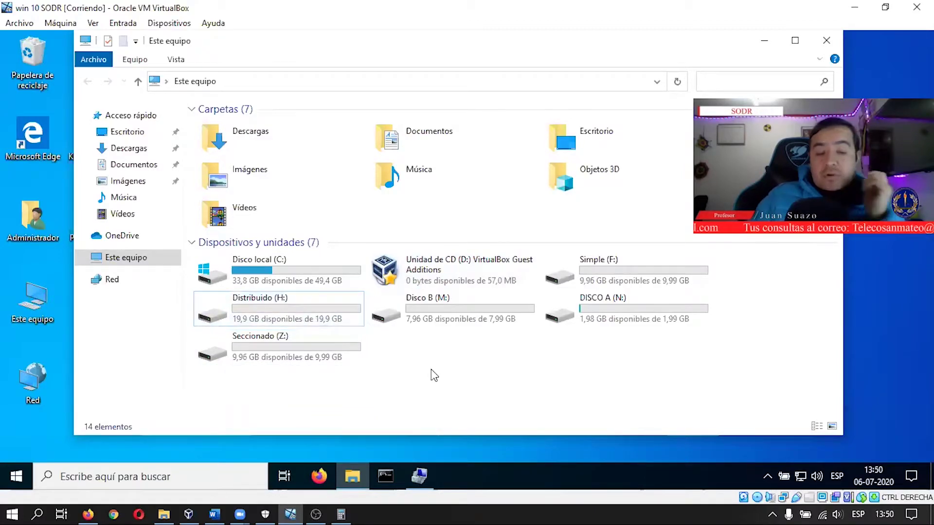
click(314, 314)
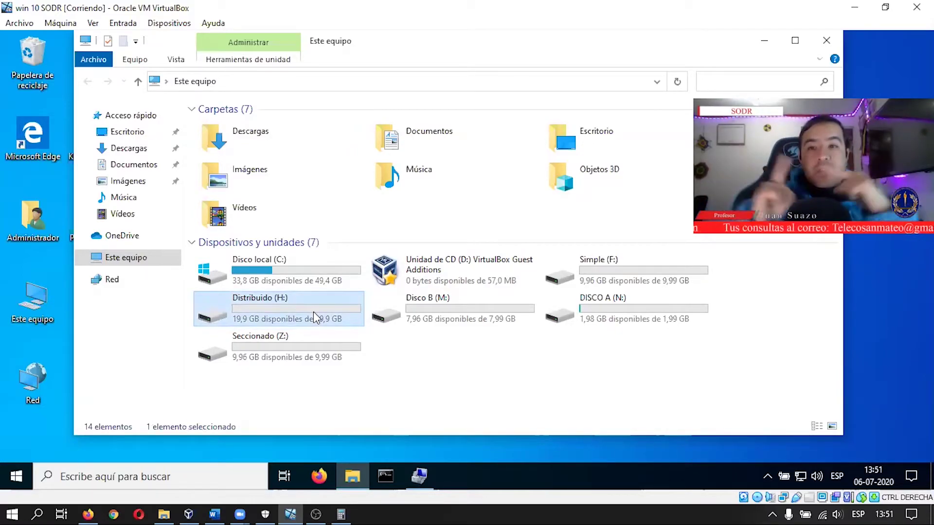
click(469, 383)
click(334, 313)
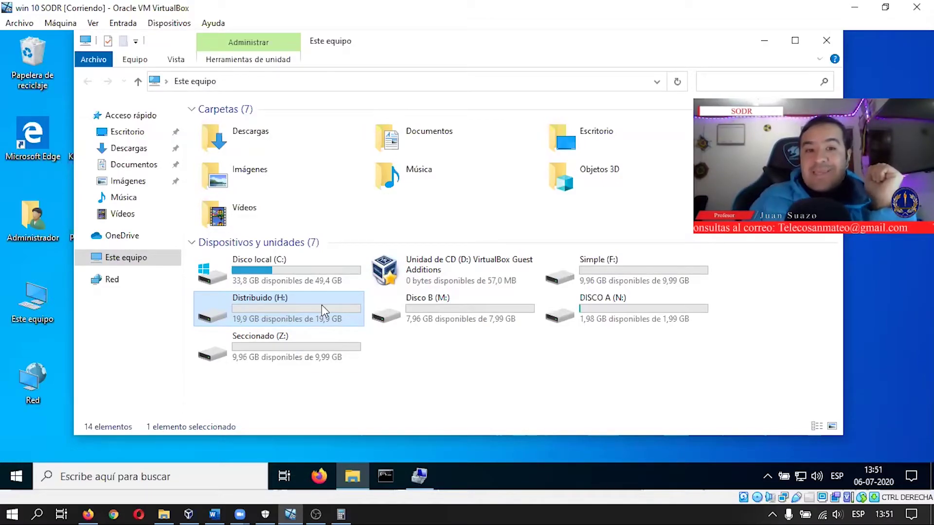
mouse_move(322, 305)
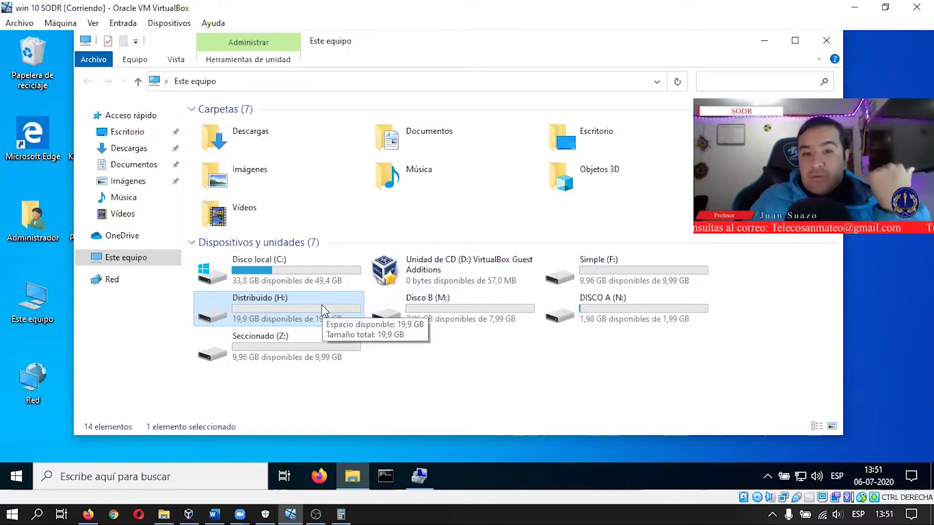
click(269, 340)
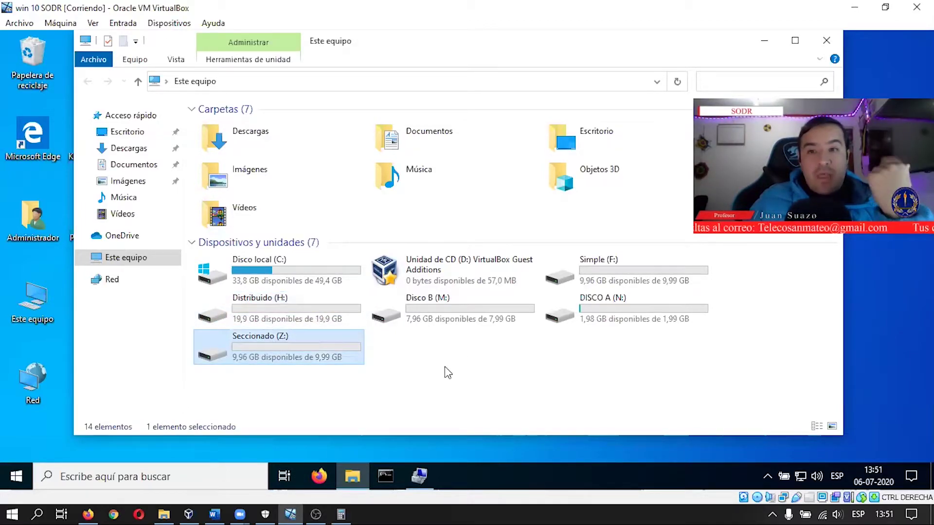
click(285, 312)
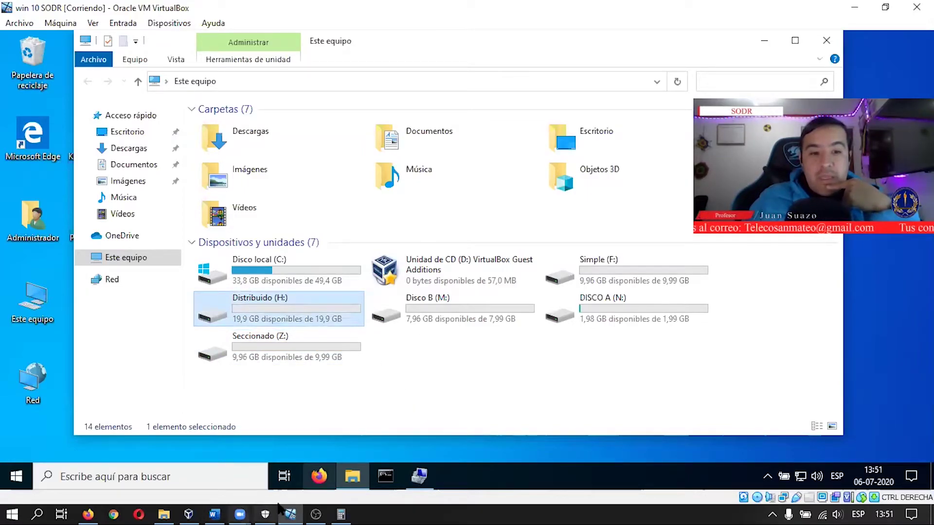
- Return to disk management and examine the portions of distributed volume H on Disco 2 and Disco 3
click(291, 511)
click(292, 511)
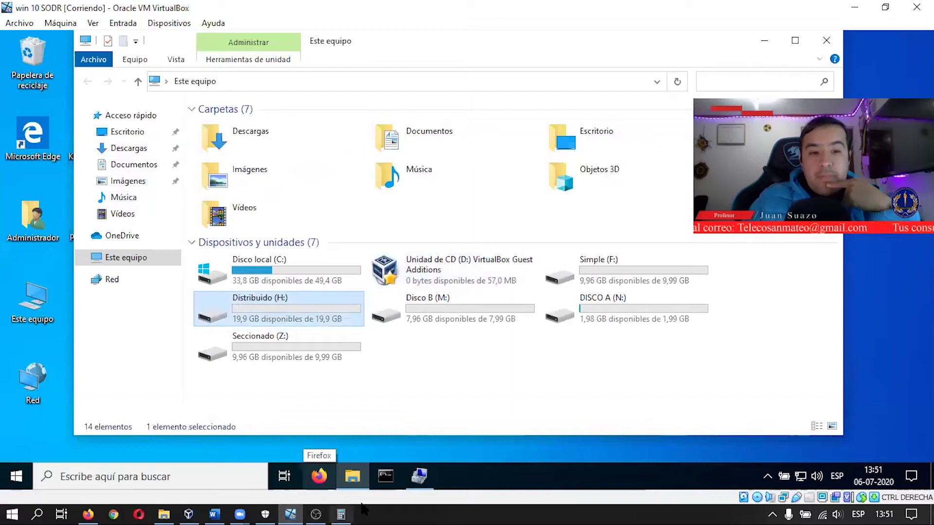
click(413, 476)
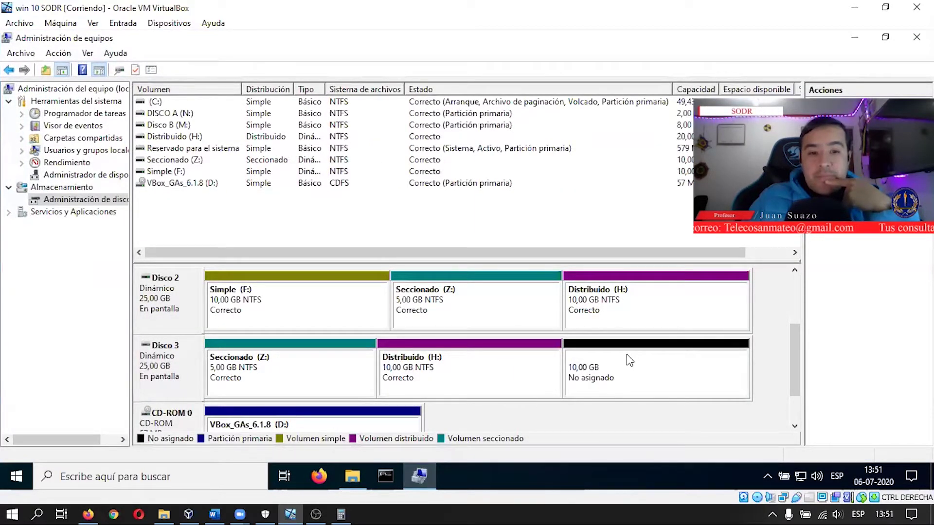
click(503, 359)
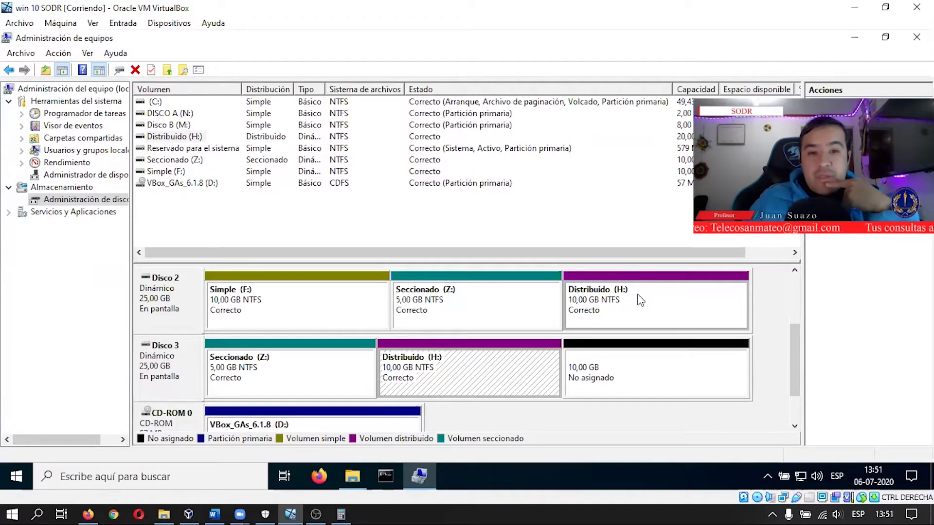
click(615, 296)
click(530, 356)
click(600, 314)
click(518, 372)
click(608, 305)
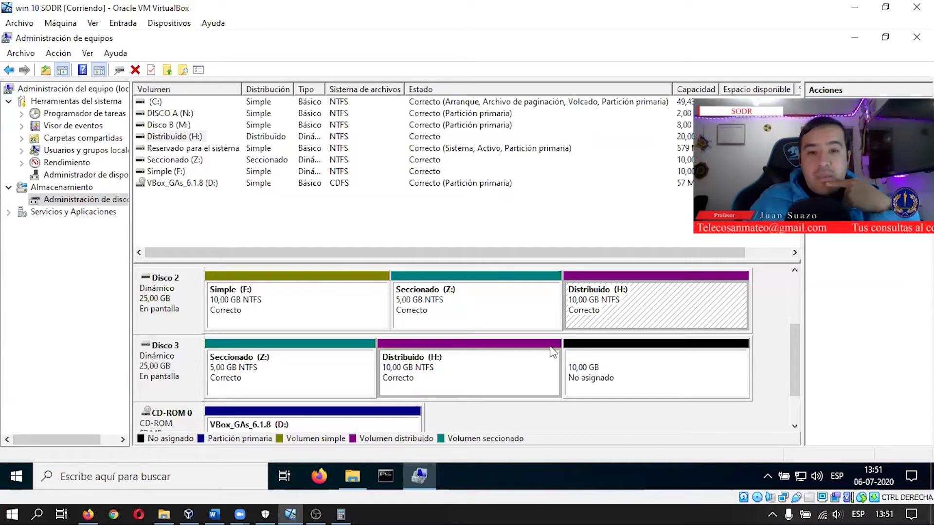
- Compare the striped volume Z's portions on Disco 2 and Disco 3 with those of distributed volume H
click(258, 370)
click(445, 307)
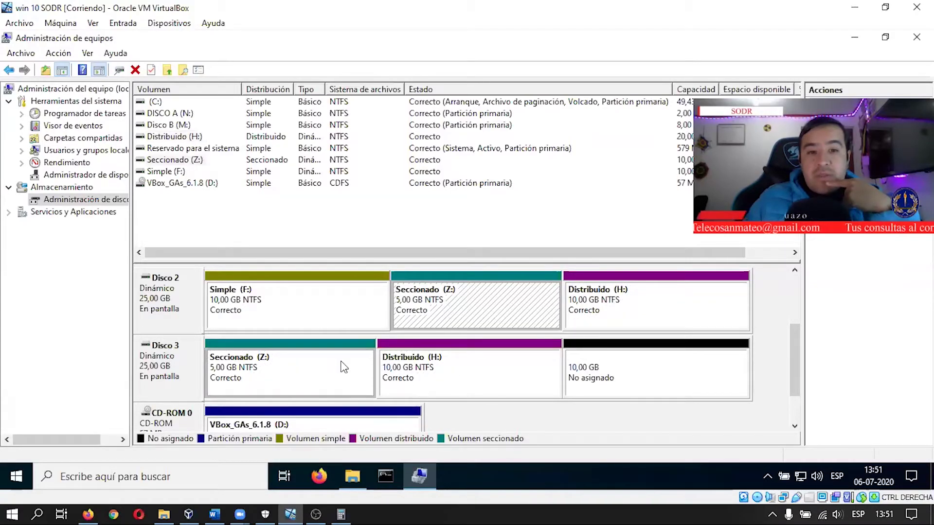
click(337, 367)
click(469, 305)
click(522, 371)
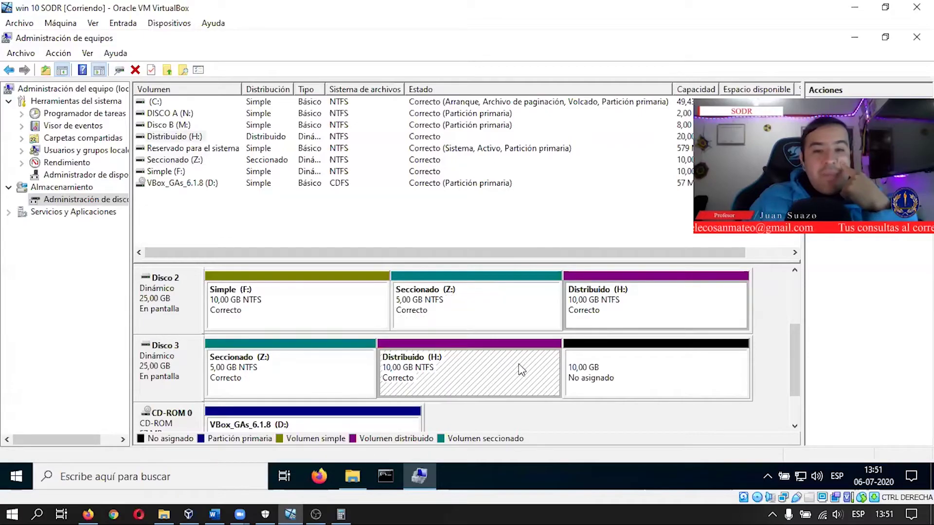
click(625, 302)
click(265, 370)
click(513, 315)
click(636, 302)
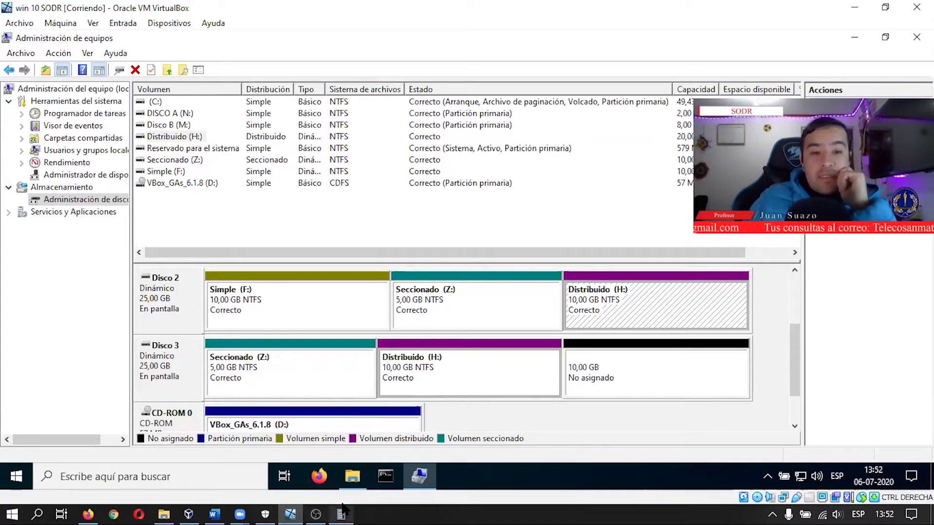
- Check the distributed volume's required size in the Word guide and delete volume H from the dynamic disks
click(213, 512)
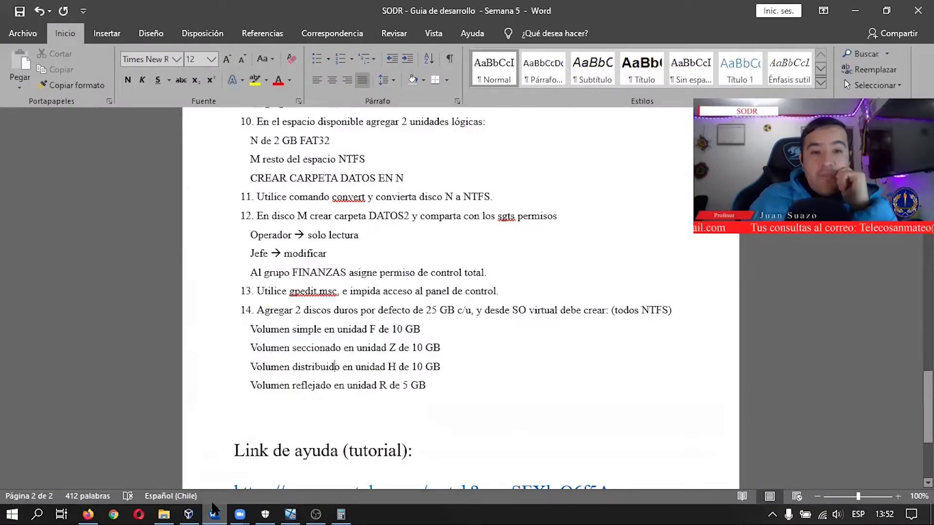
click(213, 508)
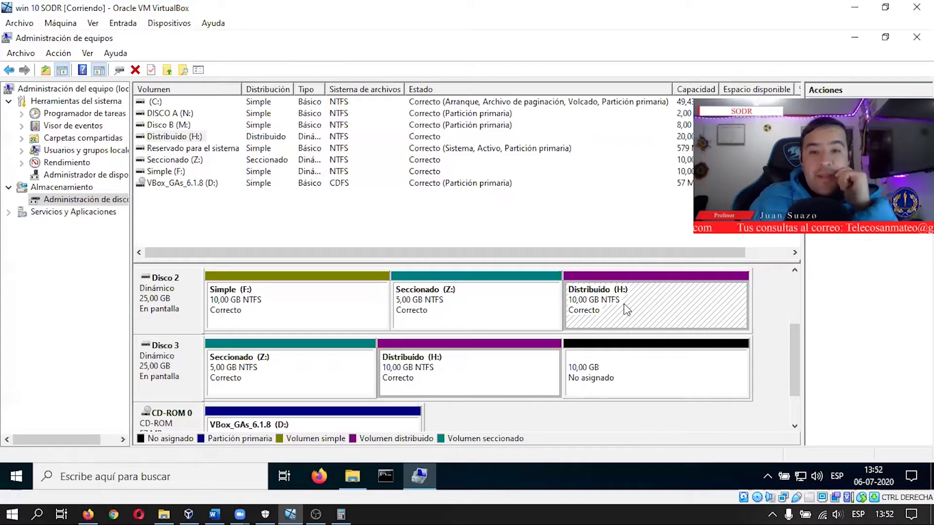
right_click(605, 309)
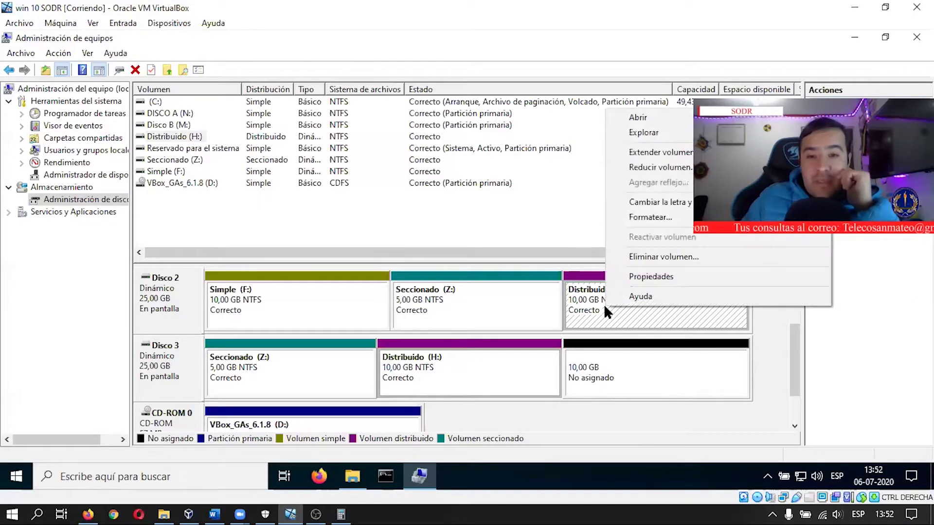
click(681, 257)
click(524, 302)
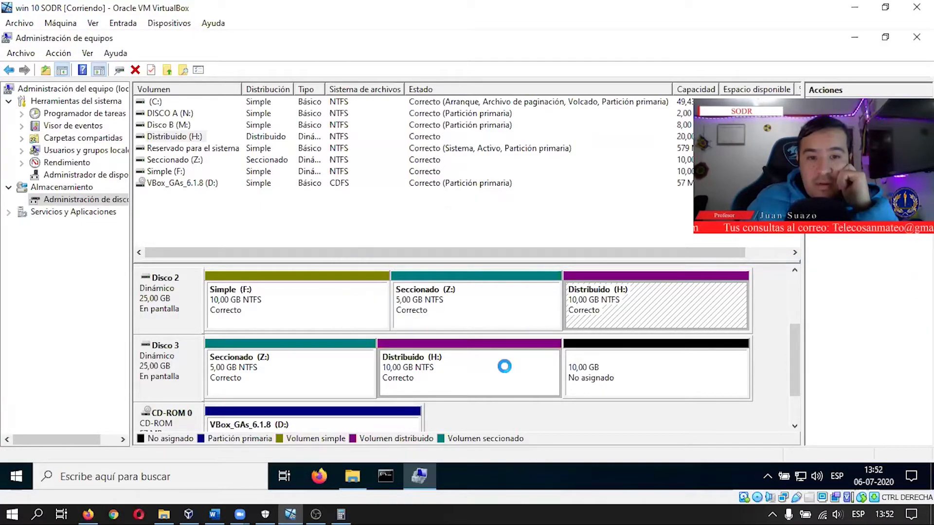
- Review the volume types available for Disco 3's unallocated space against item 14's requirements in the Word guide
right_click(534, 370)
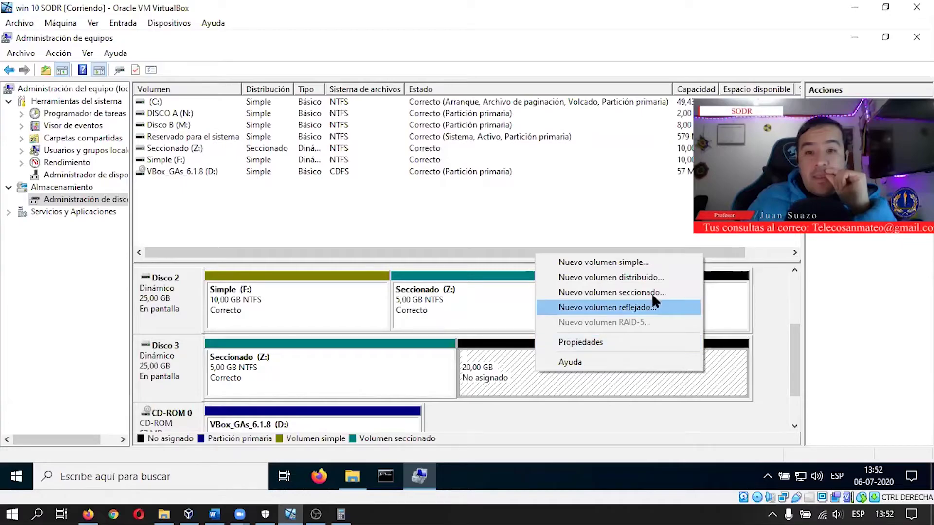
click(216, 513)
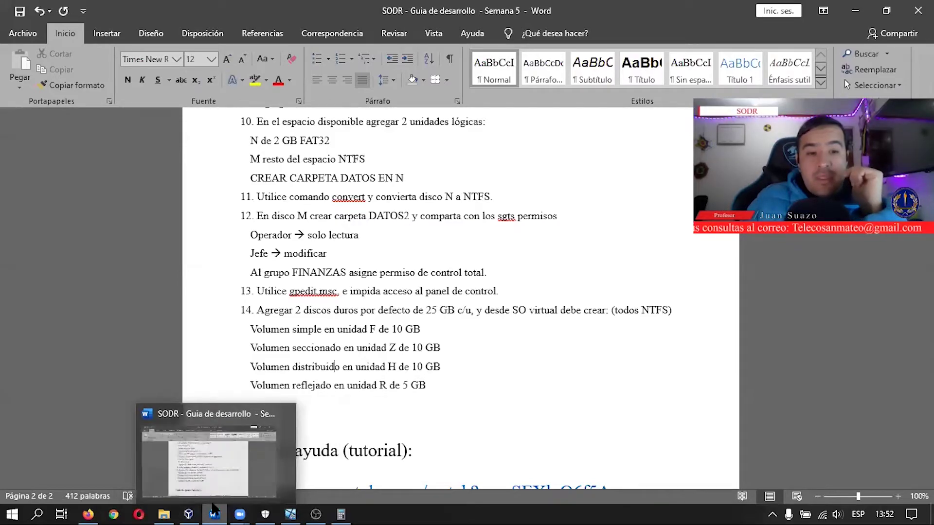
mouse_move(341, 511)
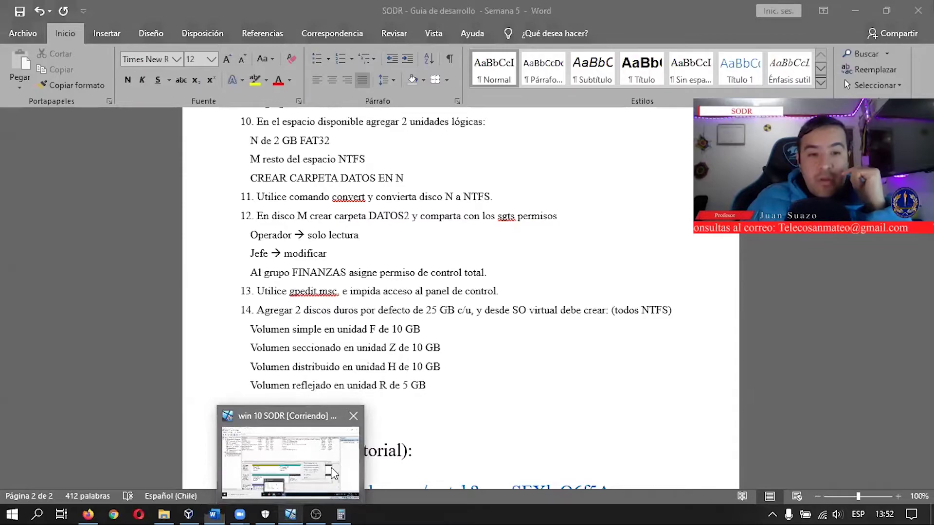
click(291, 515)
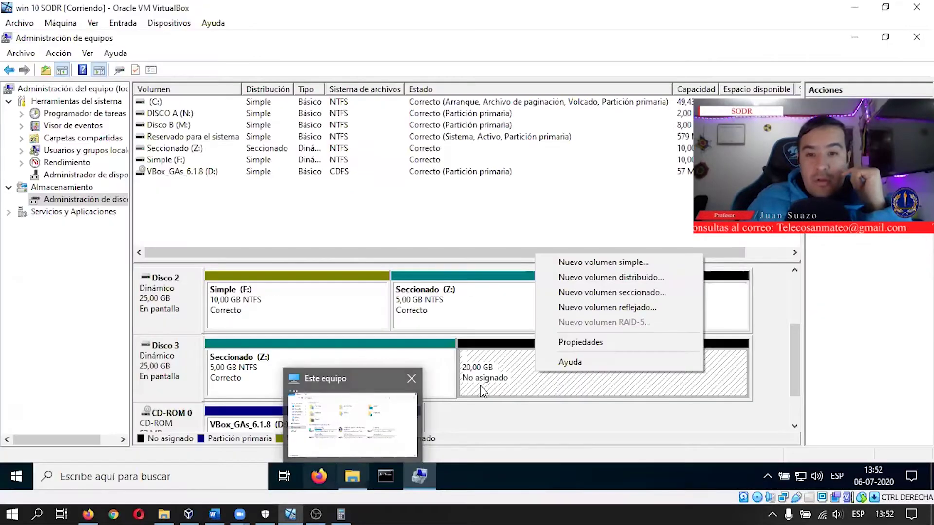
click(215, 514)
click(291, 514)
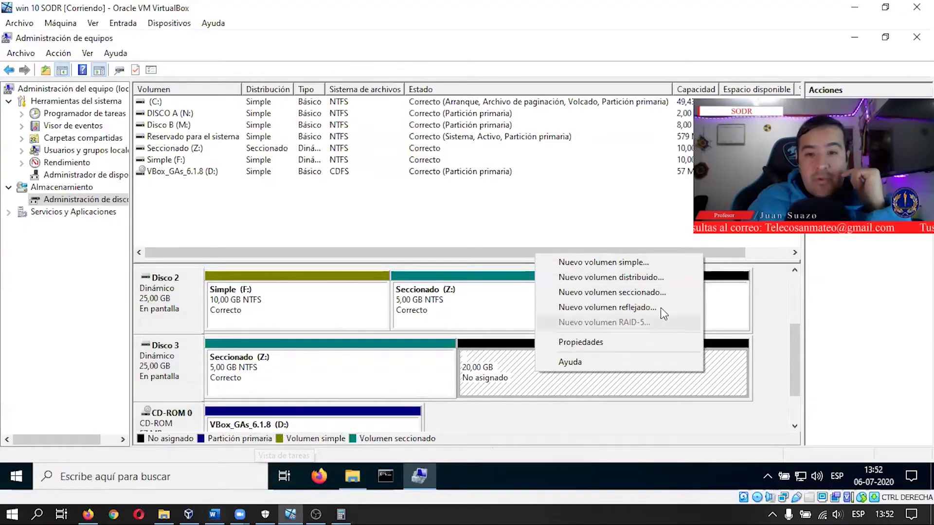
click(658, 277)
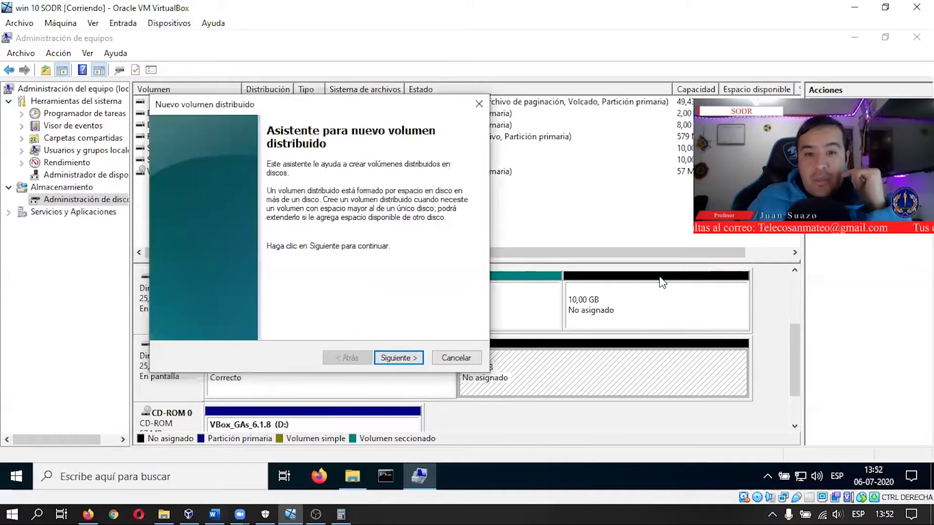
click(456, 358)
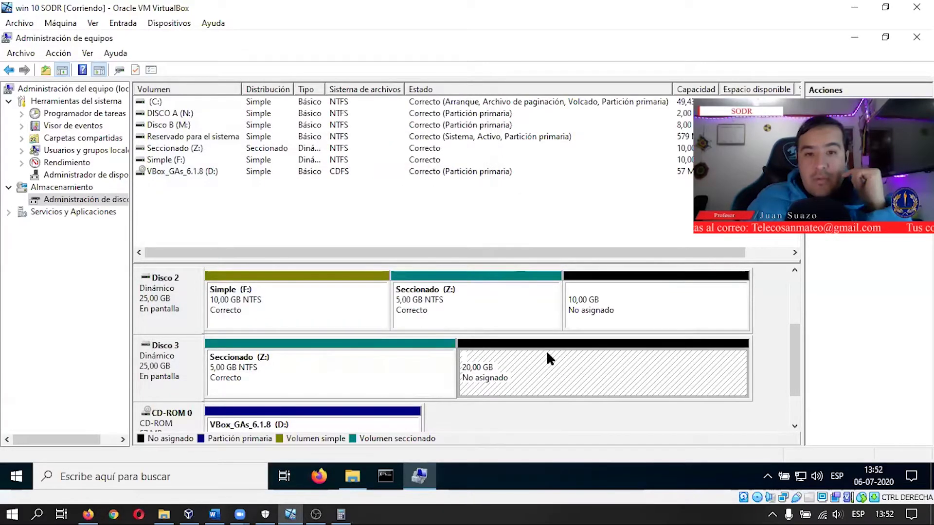
right_click(547, 352)
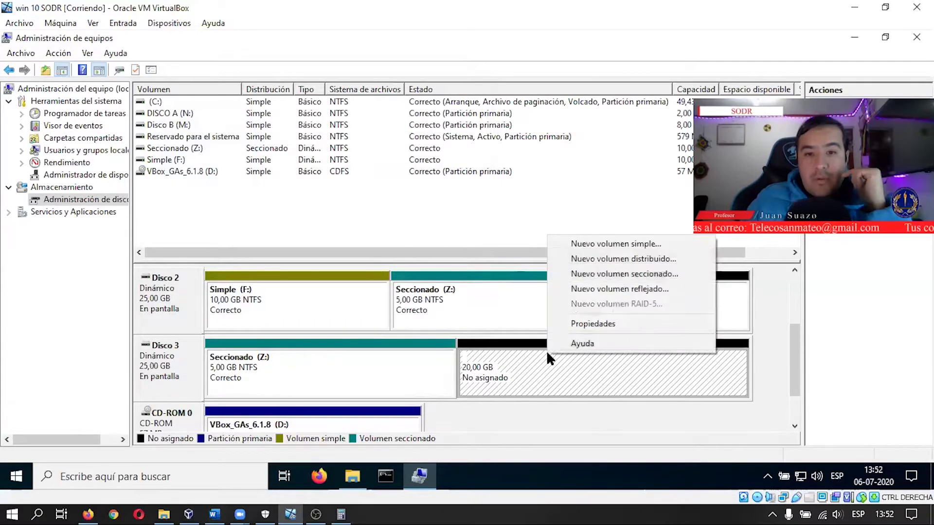
click(622, 260)
click(398, 358)
drag(410, 317, 160, 324)
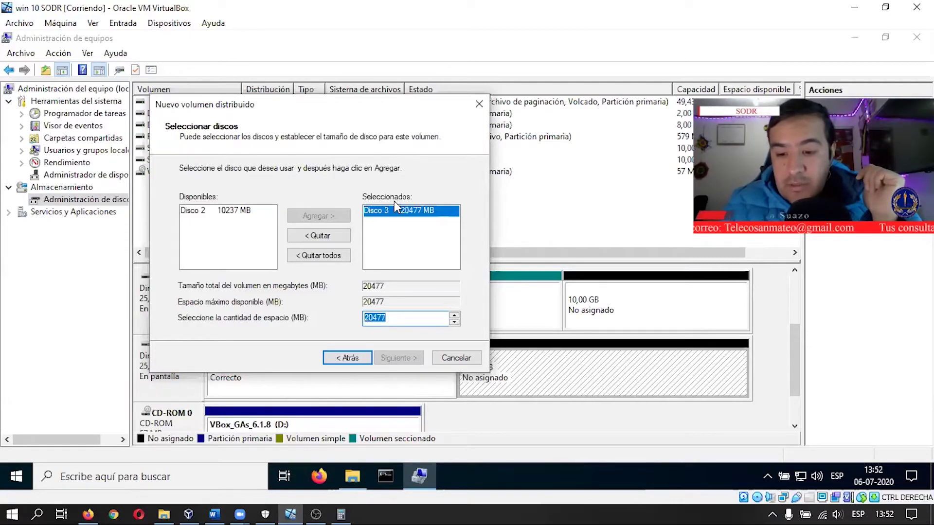
text(5120)
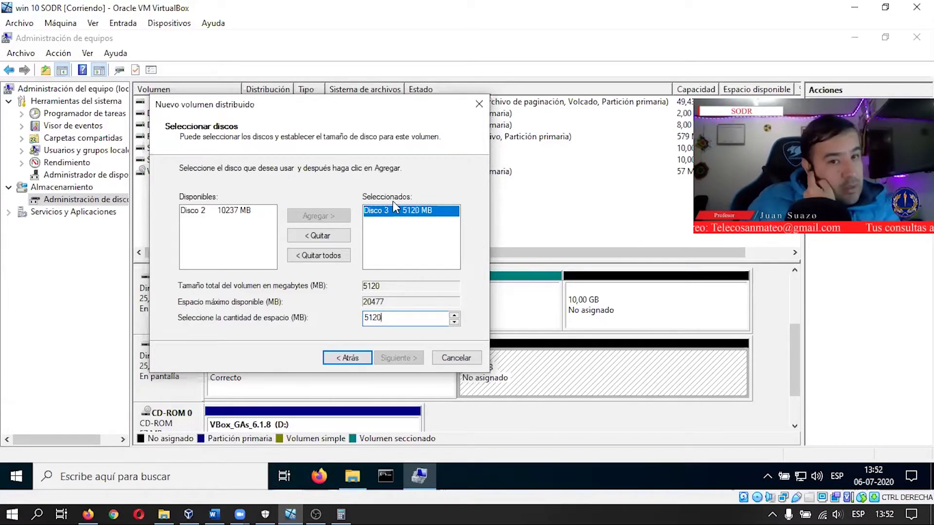
click(242, 212)
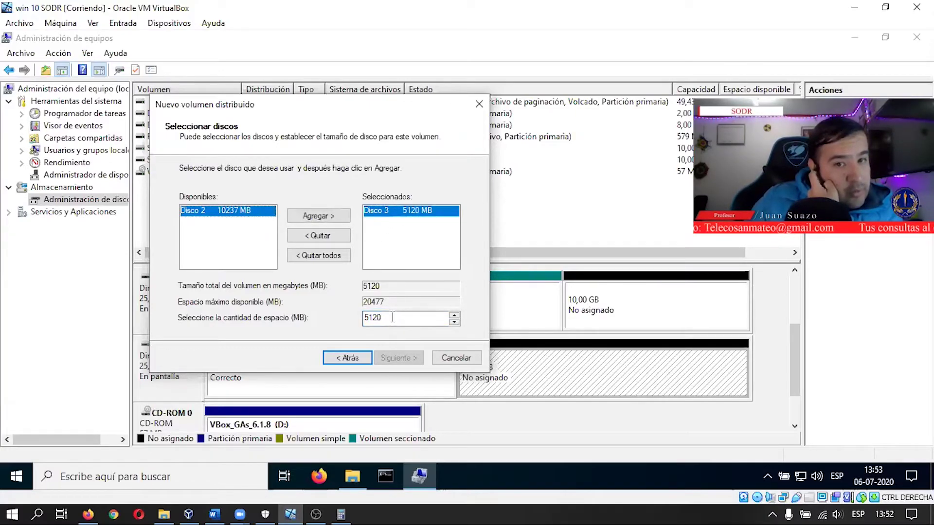
click(336, 354)
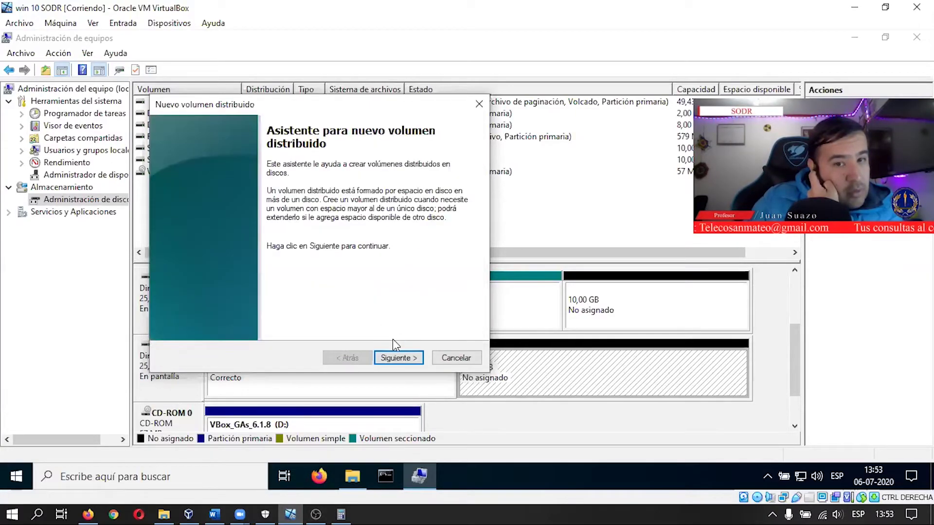
click(468, 362)
- Start a new distributed volume on Disco 3's unallocated space and add Disco 2 to its selected disks
right_click(587, 358)
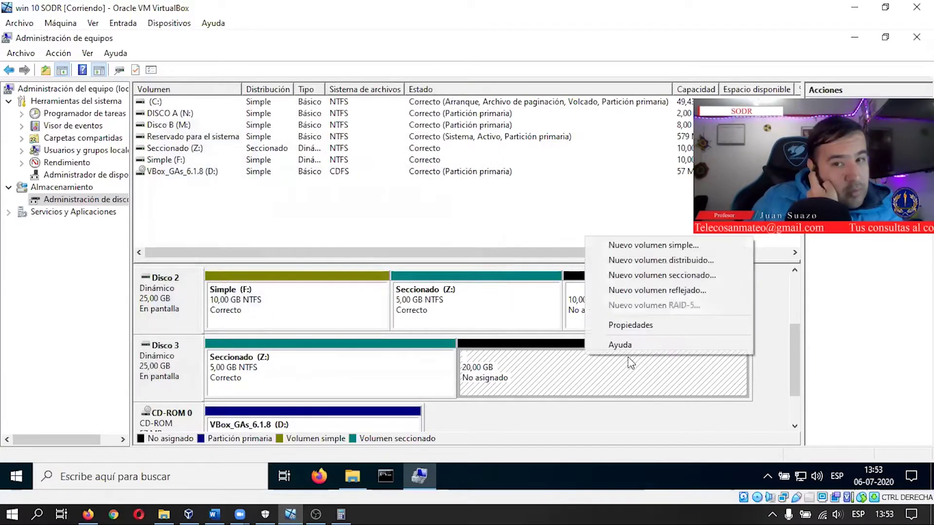
click(685, 262)
click(398, 357)
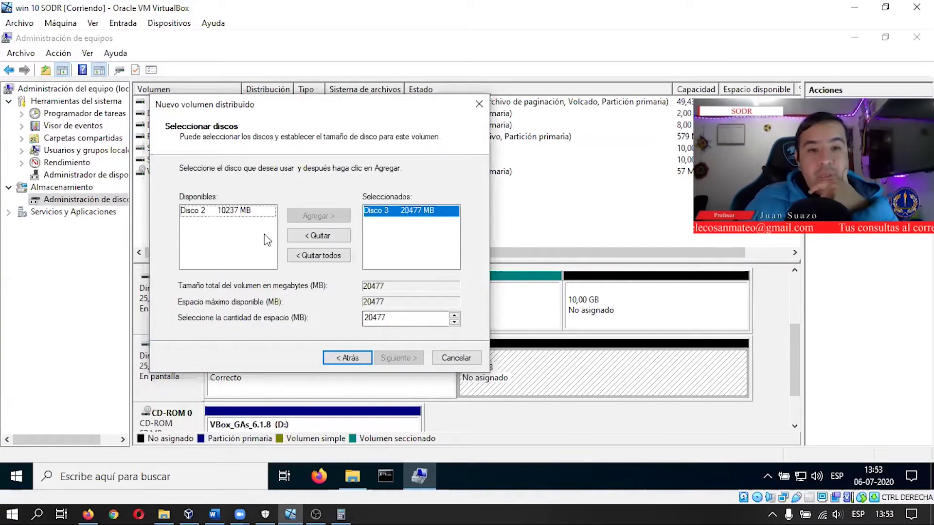
click(250, 212)
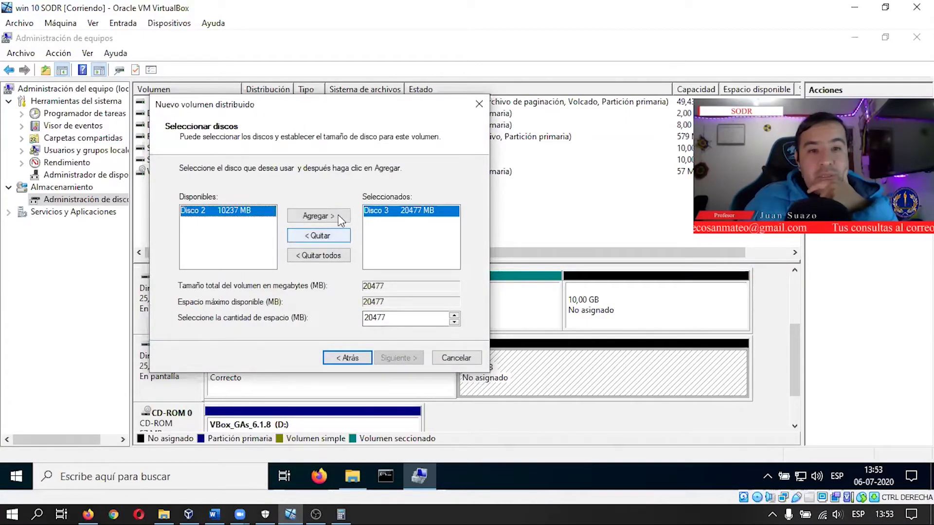
click(337, 215)
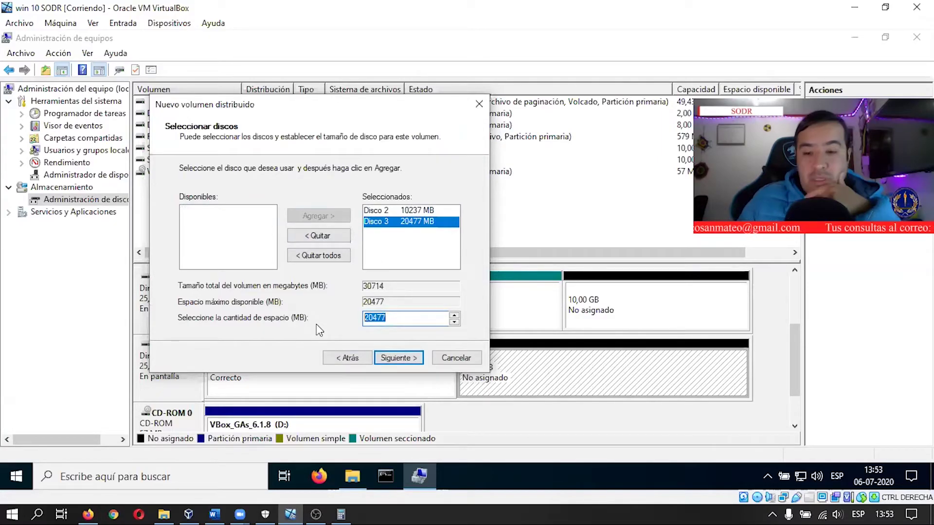
- Set Disco 3's share of the distributed volume to 5120 MB and assign it drive letter Y
text(5120)
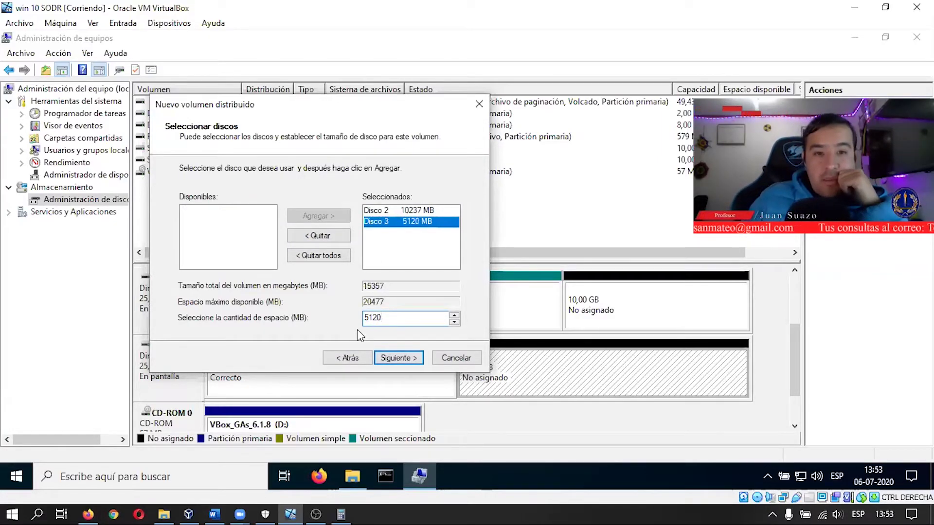
click(406, 358)
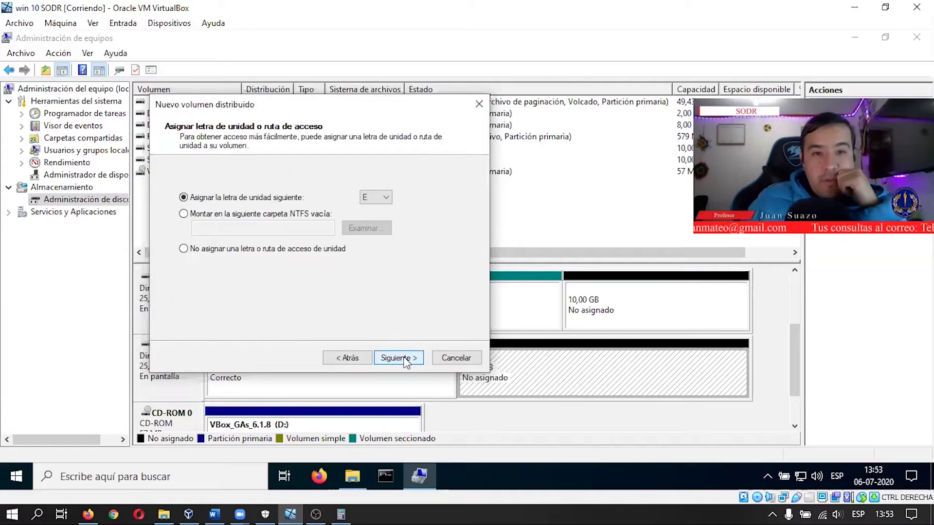
click(383, 201)
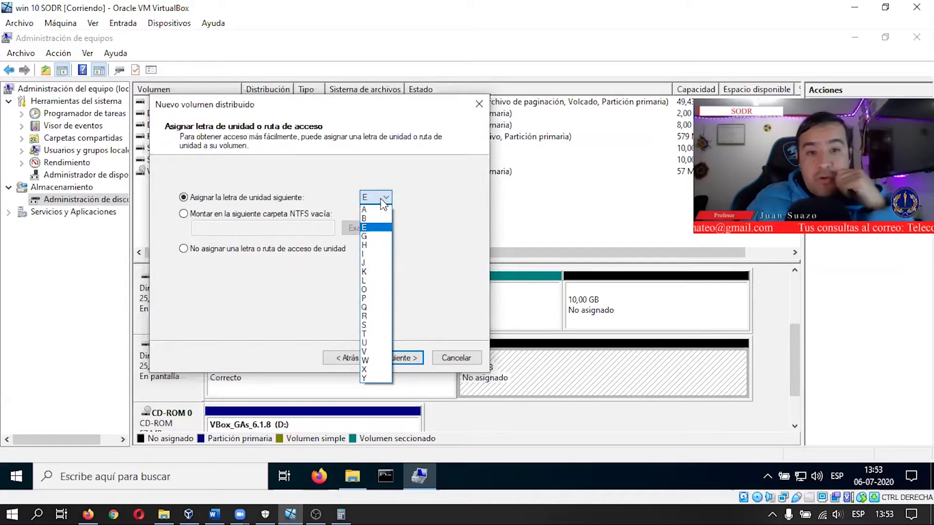
click(384, 382)
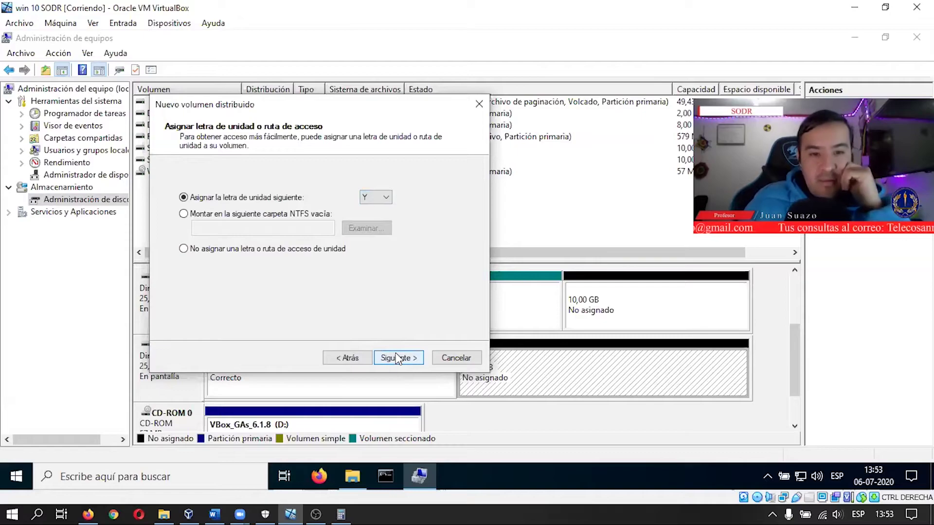
click(411, 360)
- Label the new NTFS volume Distribuido and finish creating it across Disco 2 and Disco 3
click(382, 266)
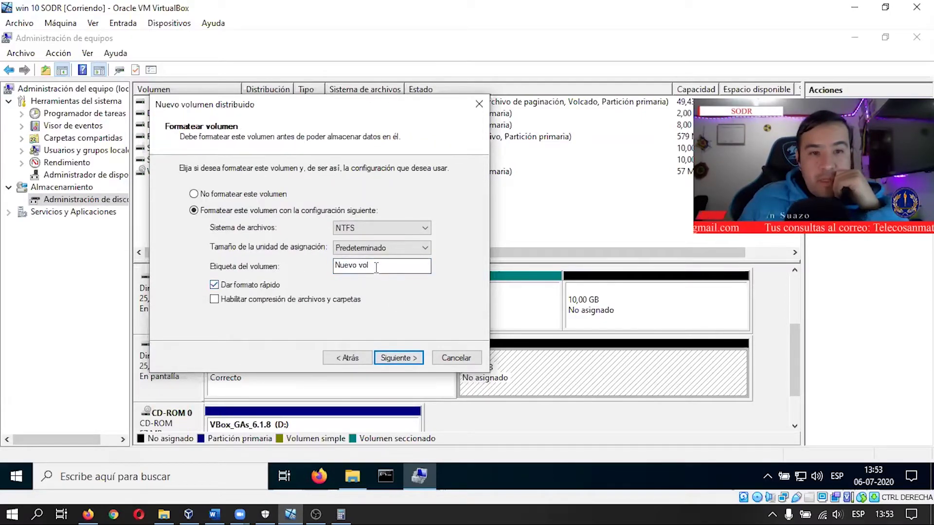
click(219, 512)
click(218, 512)
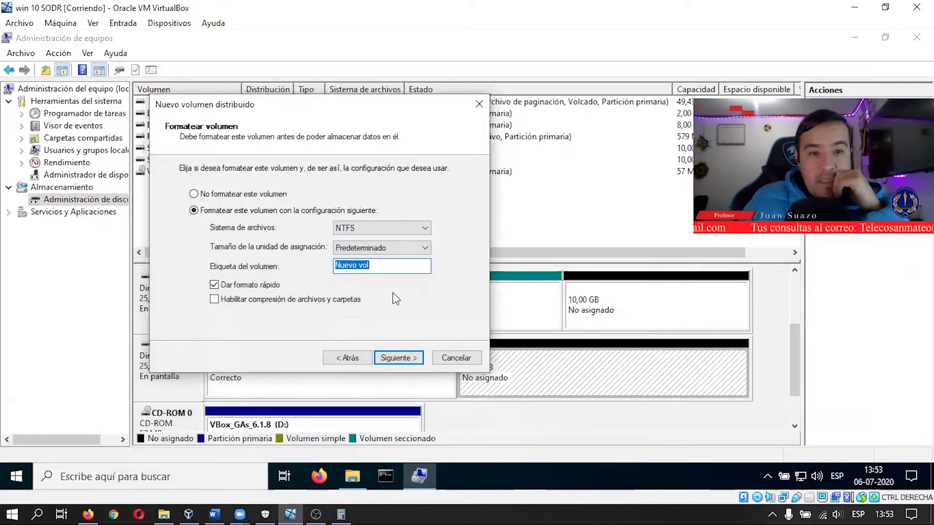
text(Distribuido)
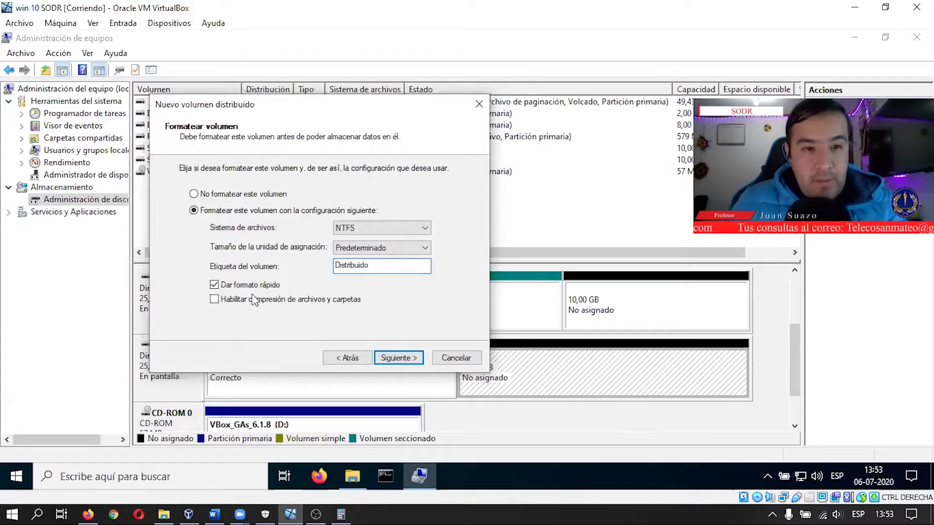
click(394, 358)
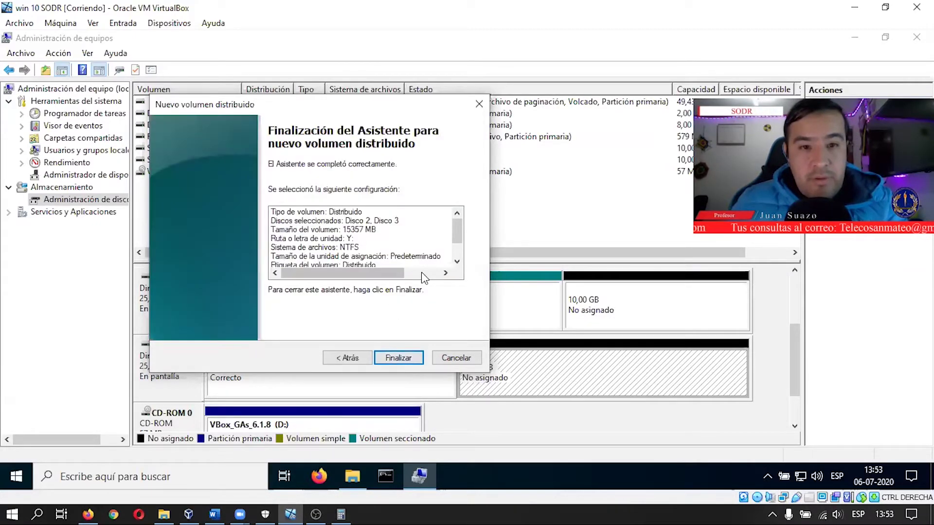
drag(392, 112, 446, 86)
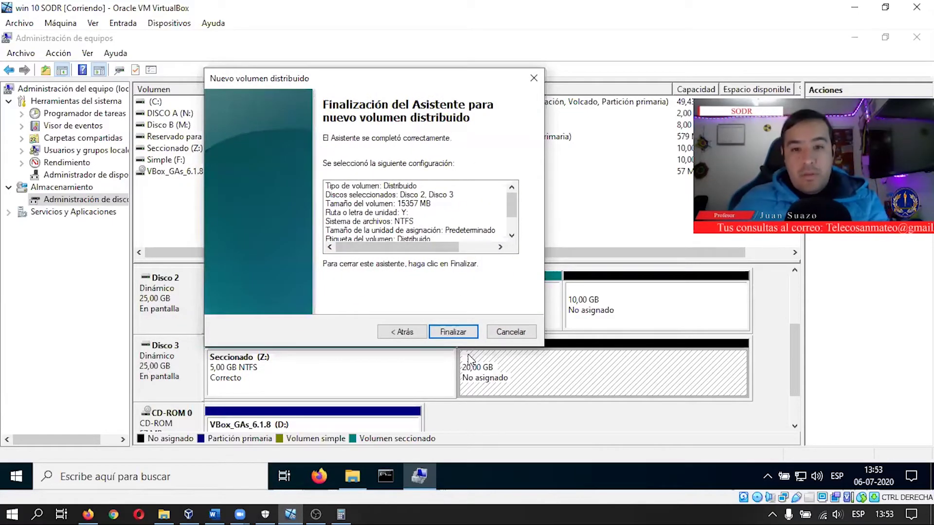
click(467, 323)
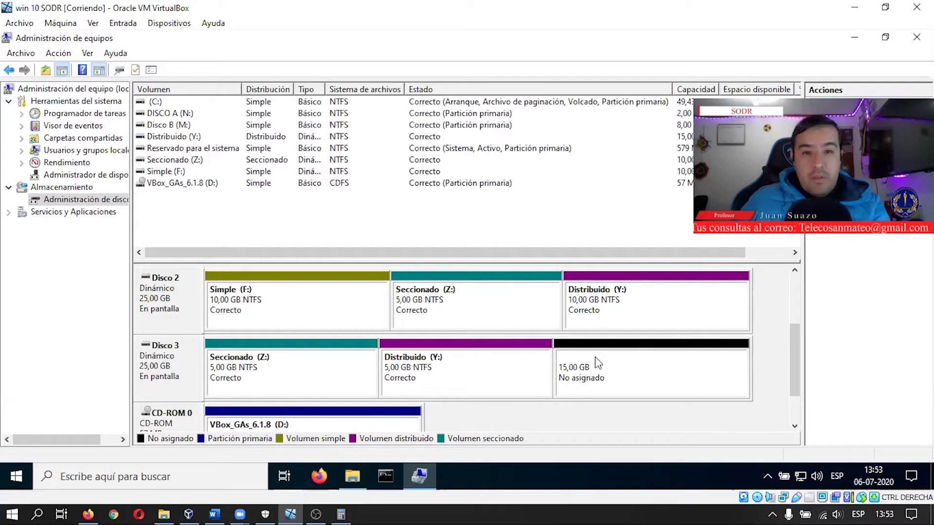
- Examine the distributed volume's portions, the volume types available for Disco 3's remaining space, and item 14's requirements in the Word guide
click(511, 368)
click(615, 360)
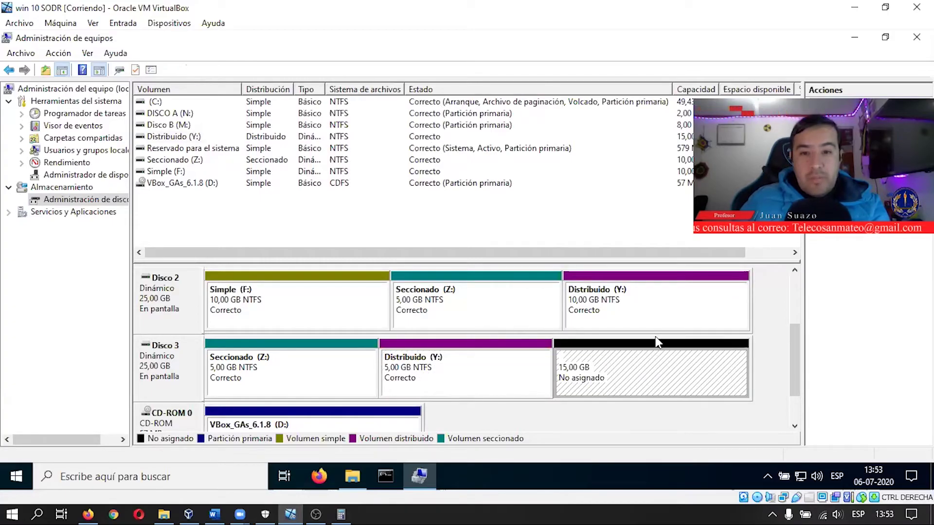
right_click(640, 361)
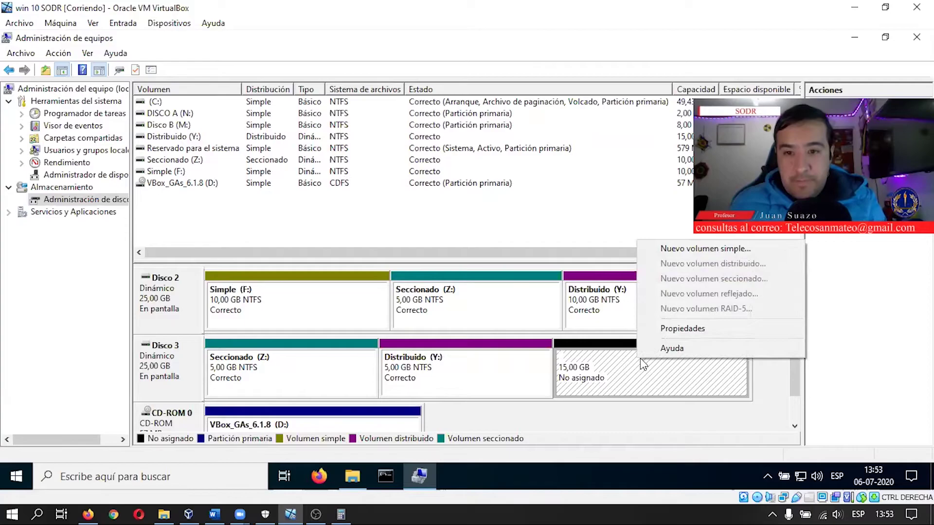
click(590, 360)
click(623, 298)
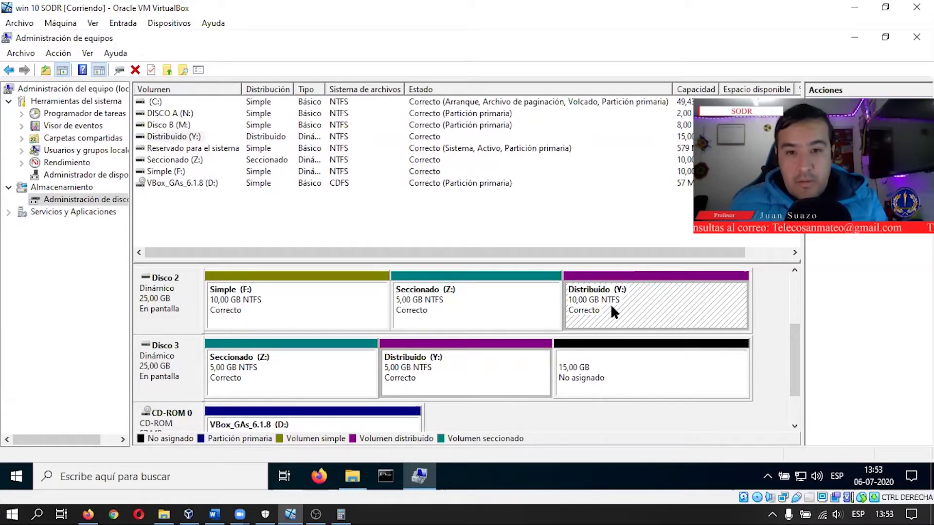
right_click(515, 360)
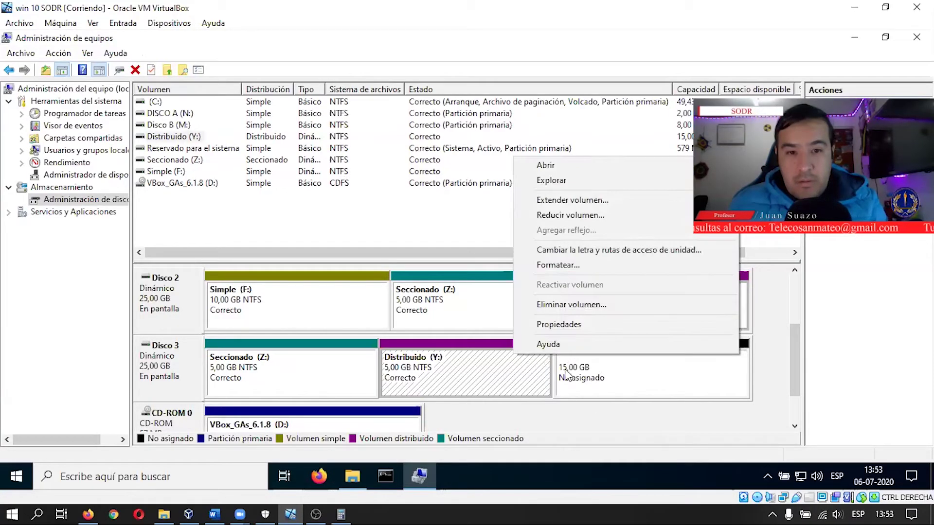
click(605, 376)
click(638, 288)
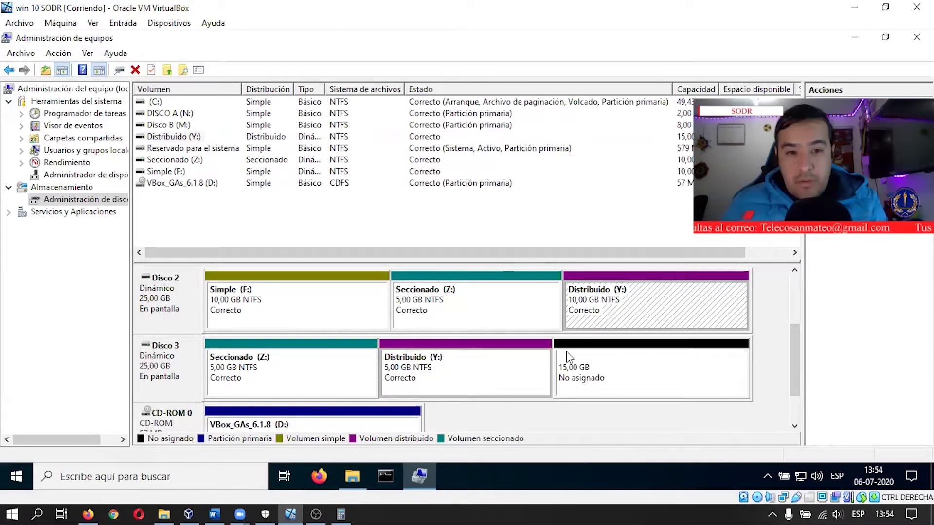
click(503, 357)
click(214, 510)
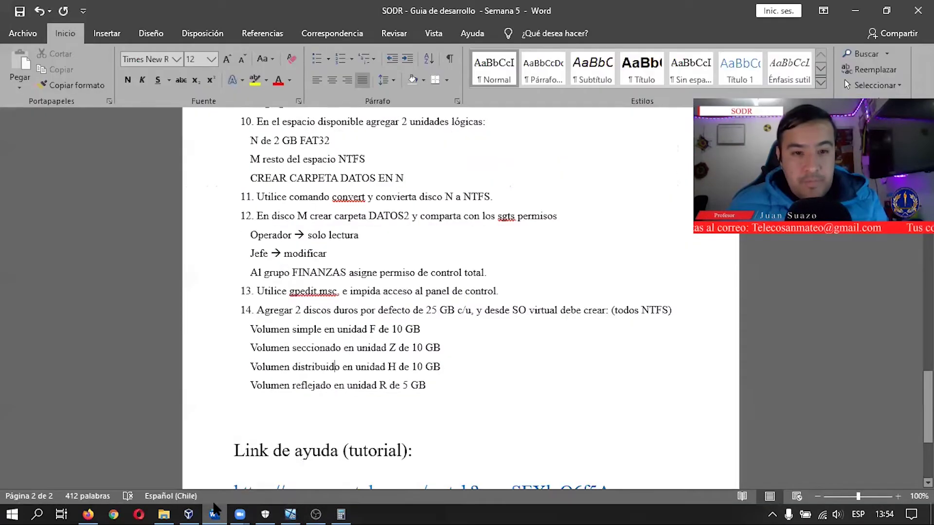
click(214, 513)
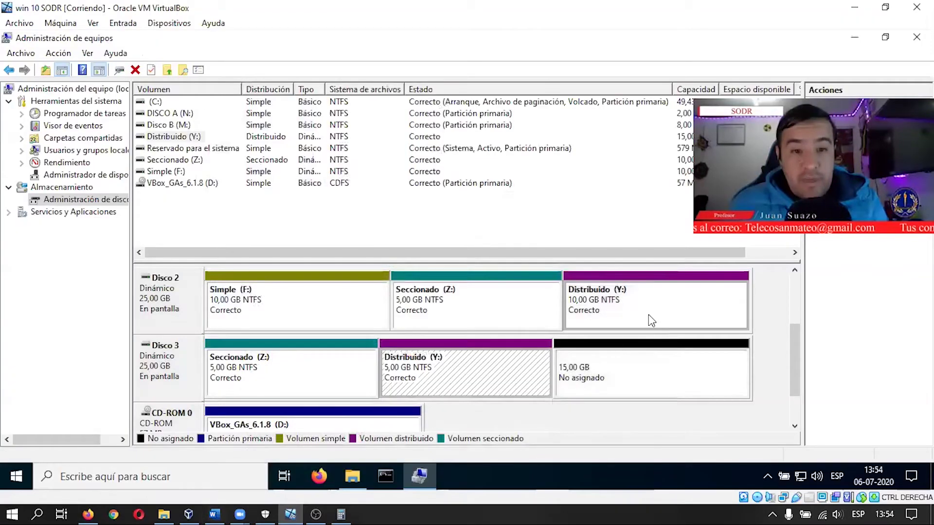
- Delete distributed volume Y from the dynamic disks
click(631, 306)
right_click(632, 305)
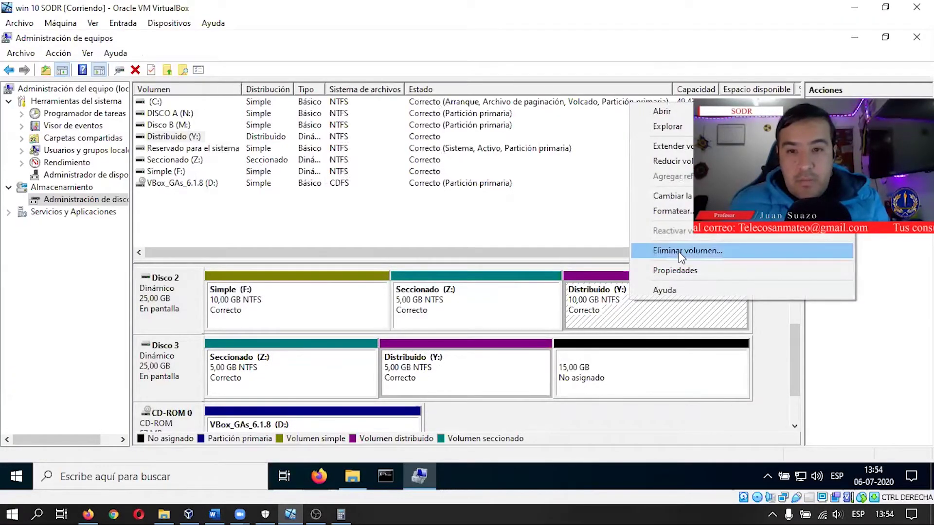
click(663, 251)
click(517, 300)
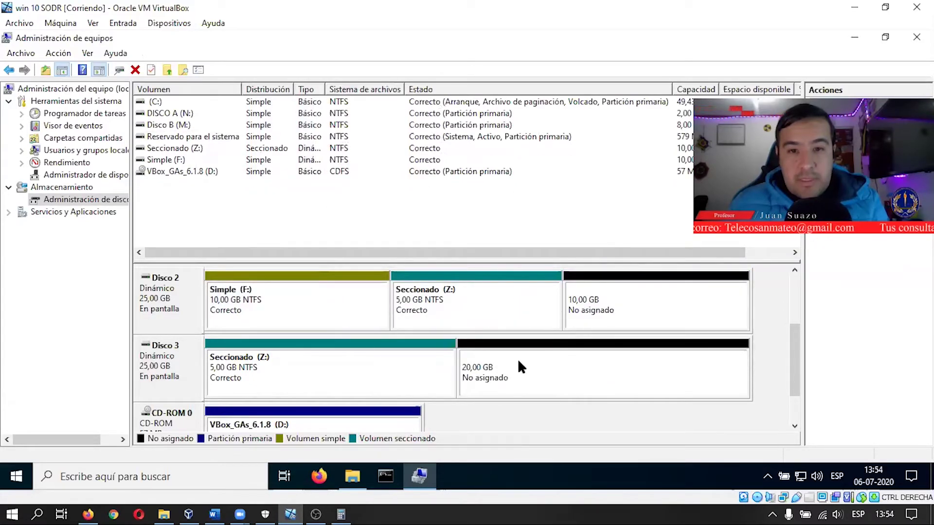
- Start a new mirrored volume on Disco 3's unallocated space, check its requirements in the Word guide, and add Disco 2 to the selected disks
right_click(523, 364)
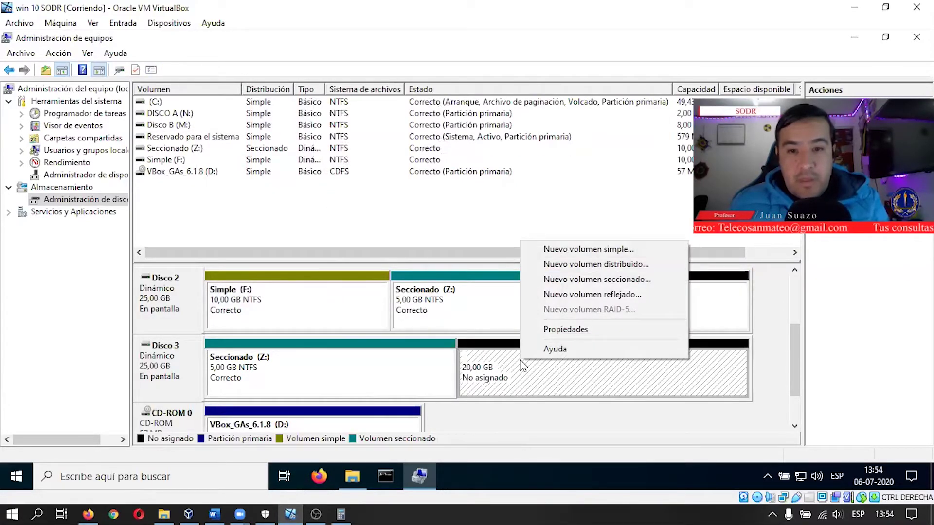
click(598, 294)
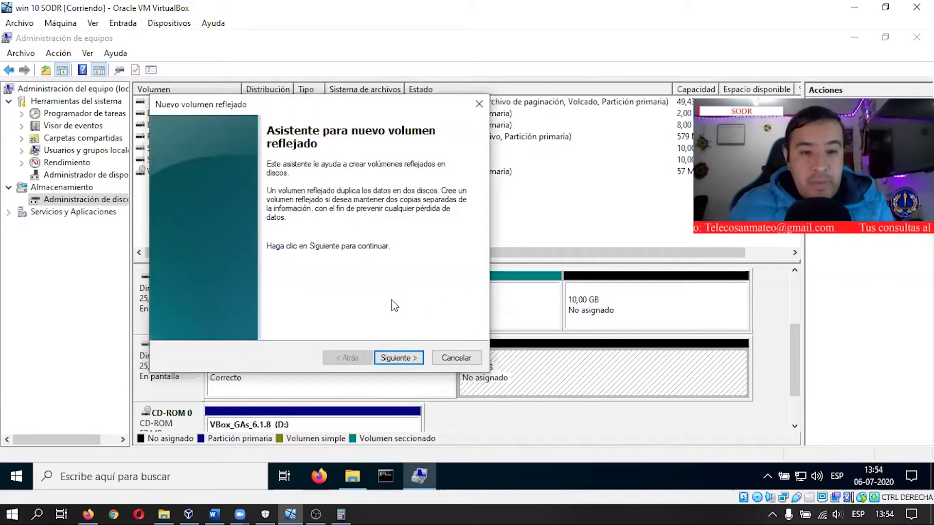
click(213, 510)
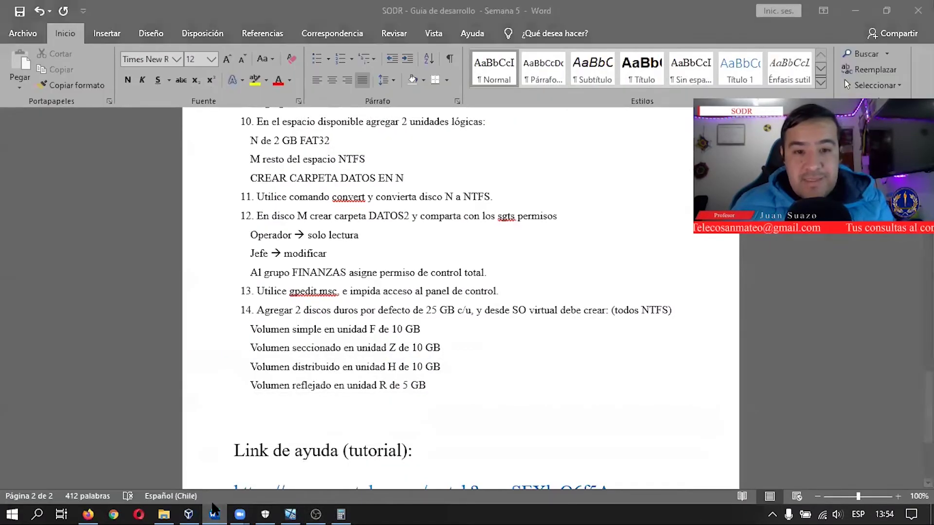
click(224, 510)
click(395, 358)
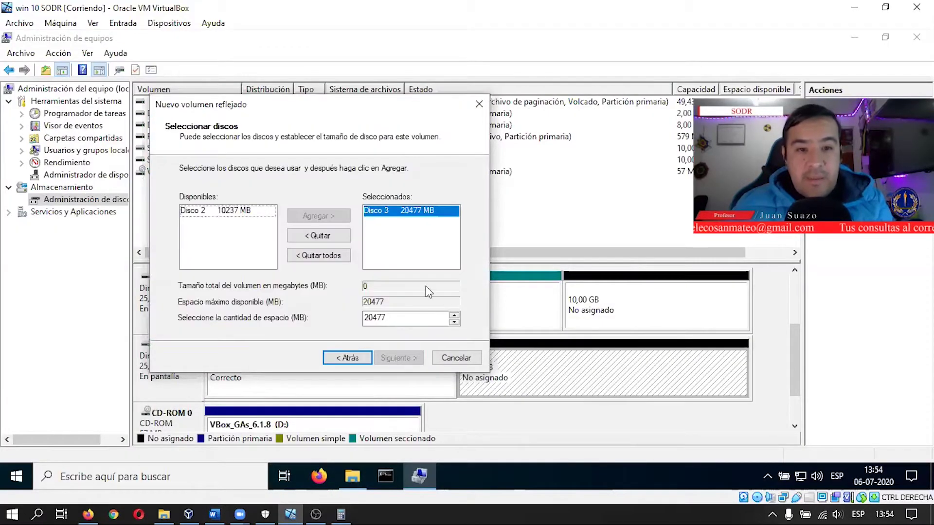
click(229, 211)
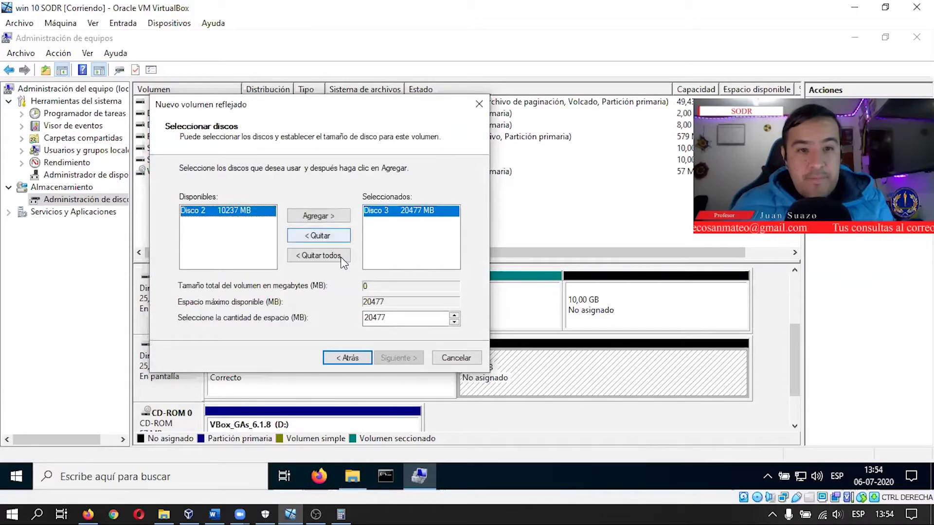
click(337, 214)
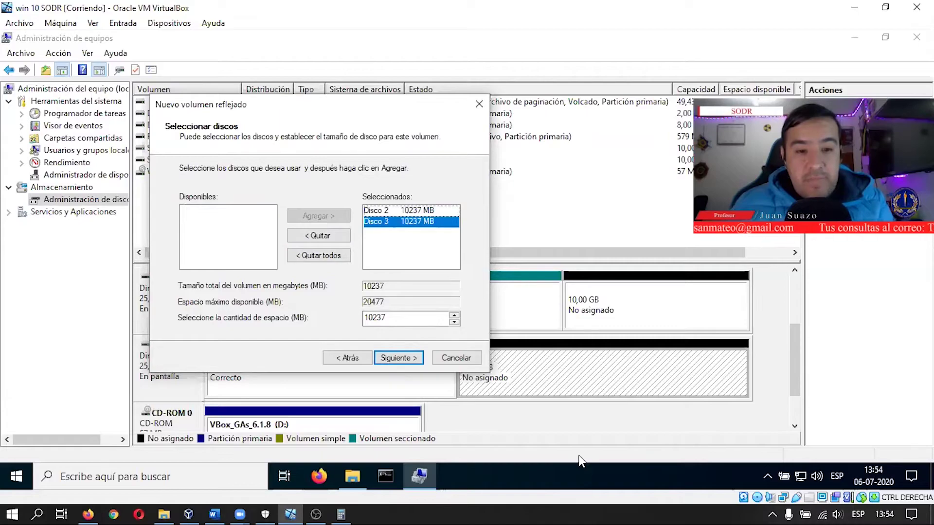
- Switch to the Calculator and convert 5 GB to megabytes by computing 1024 × 5
key(alt+Tab)
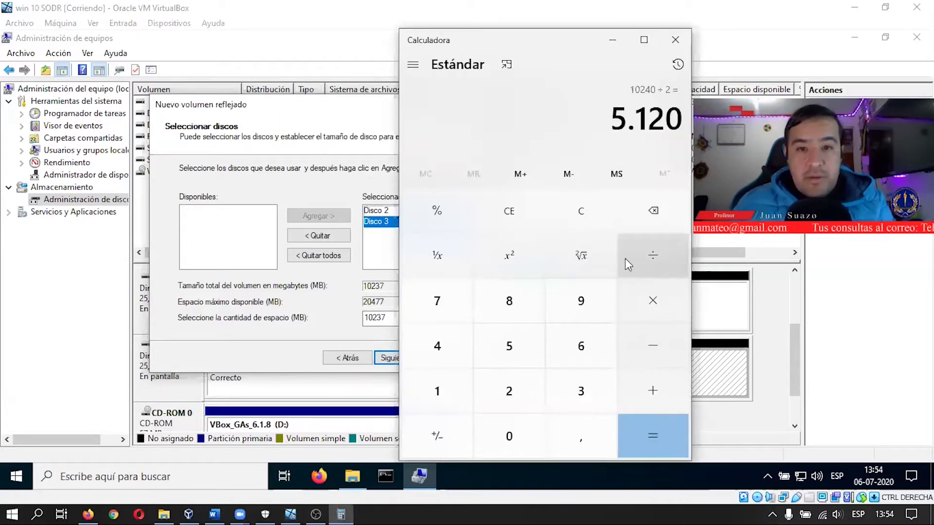
key(Escape)
text(1)
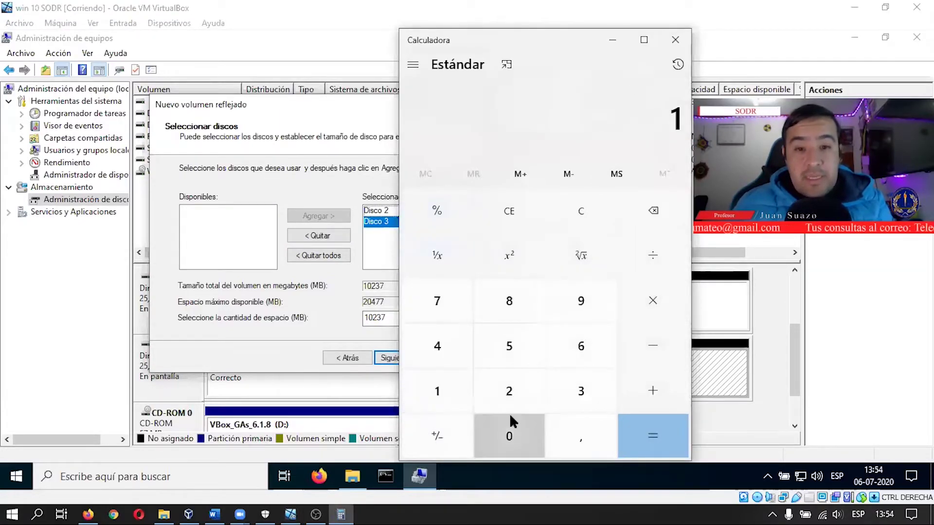
click(511, 421)
click(509, 392)
click(438, 342)
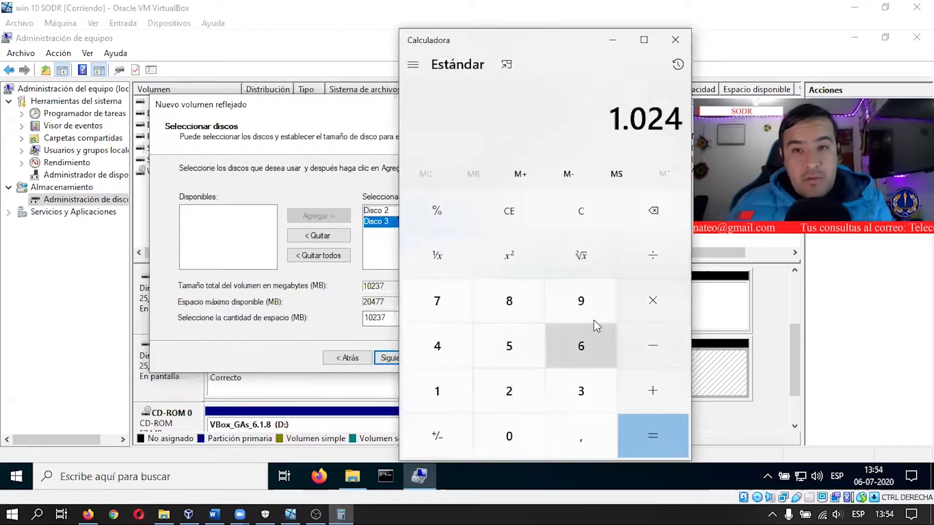
click(652, 306)
text(5)
click(658, 430)
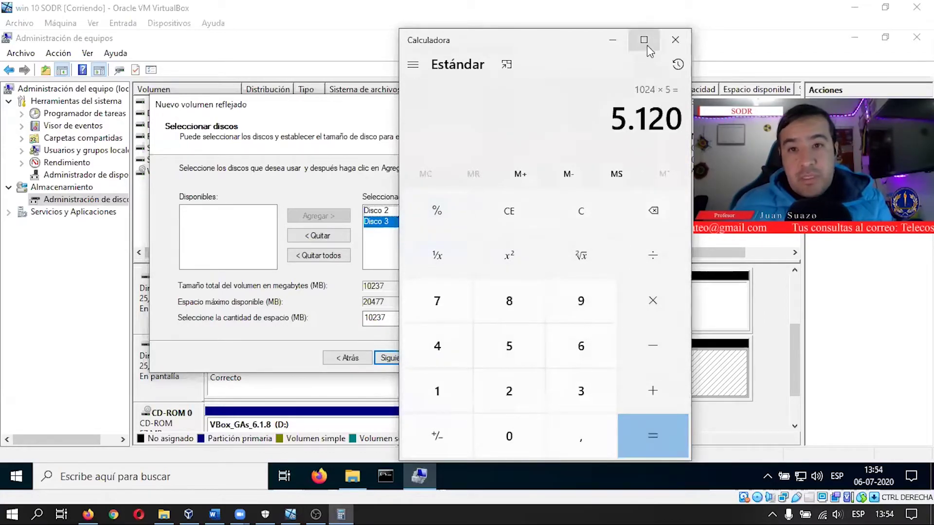
click(612, 40)
- Set the mirrored volume's amount of space to 5120 MB on each disk and continue to the drive letter settings
double_click(379, 319)
text(5120)
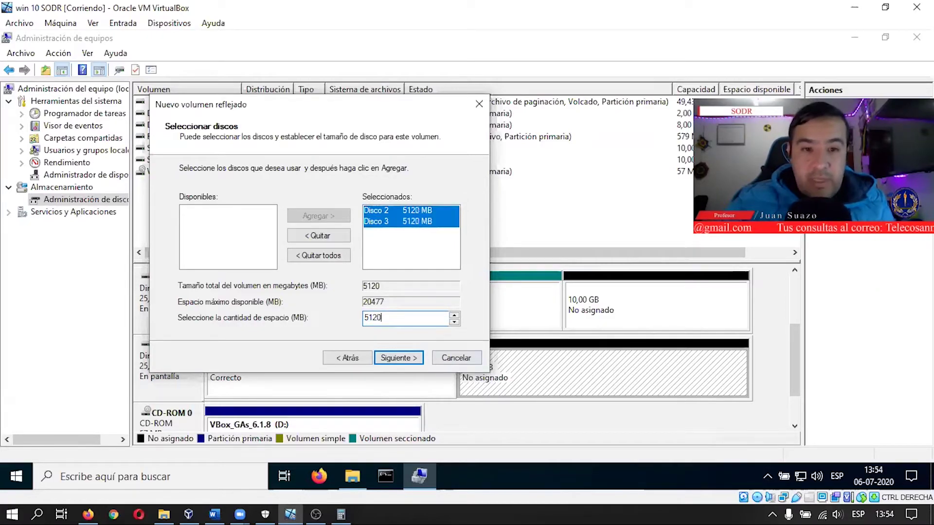
click(398, 359)
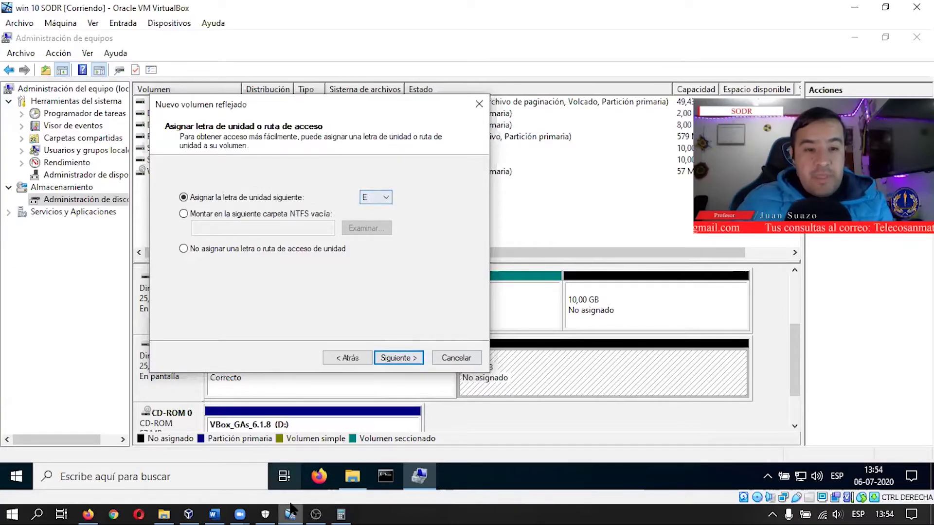
- Check the mirrored volume's required letter in the Word guide, assign drive letter R, and continue to the format settings
click(213, 510)
click(290, 514)
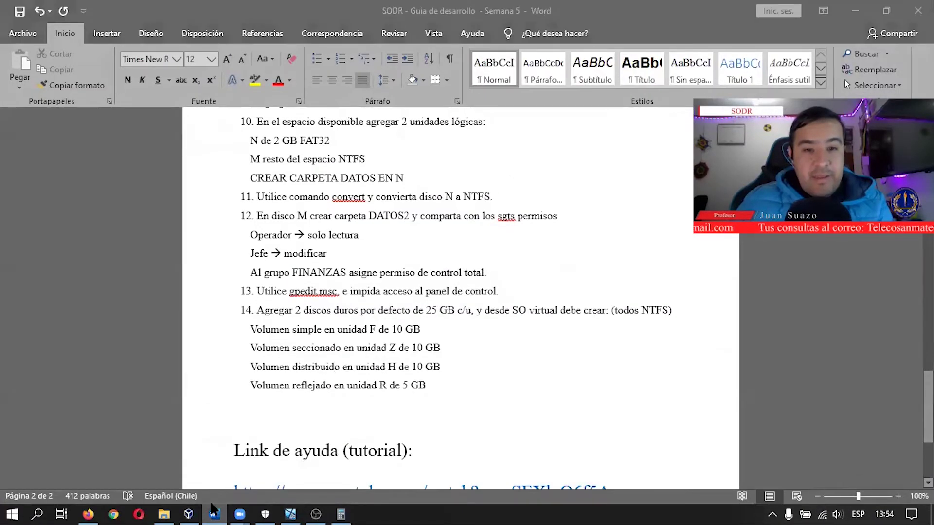
click(384, 197)
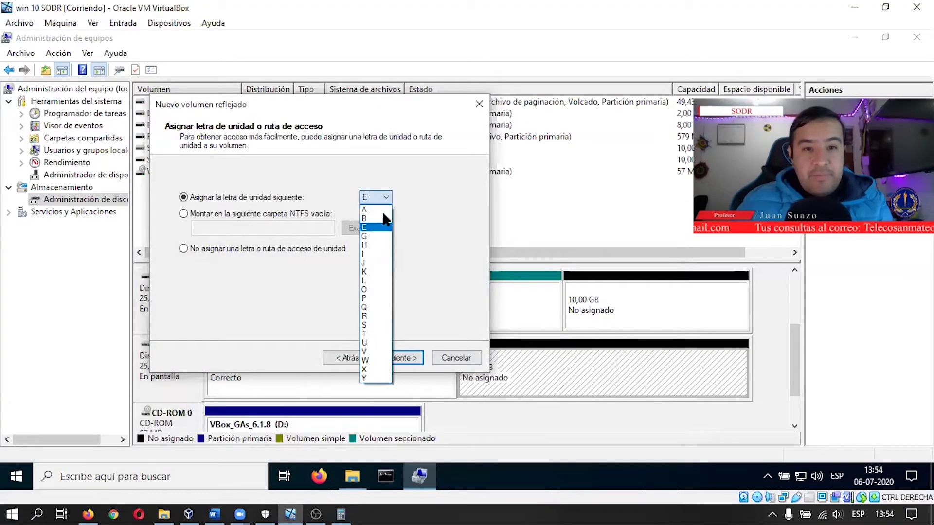
click(372, 318)
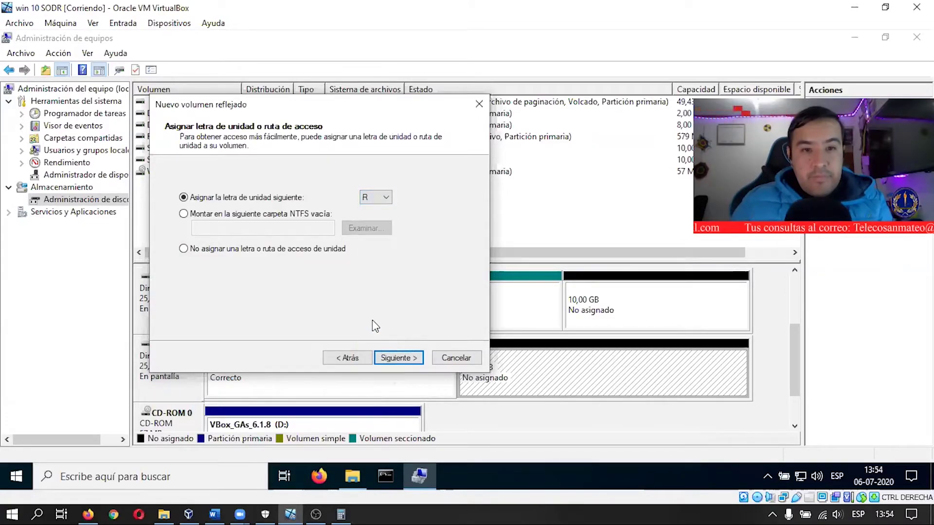
click(396, 358)
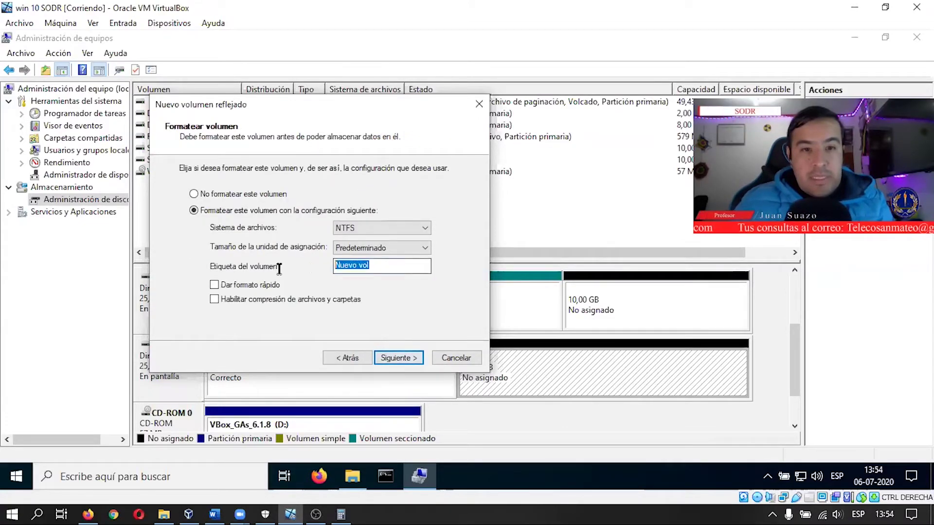
- Label the mirrored volume Reflejado, choose quick format, and finish the wizard to create it
text(Reflejado)
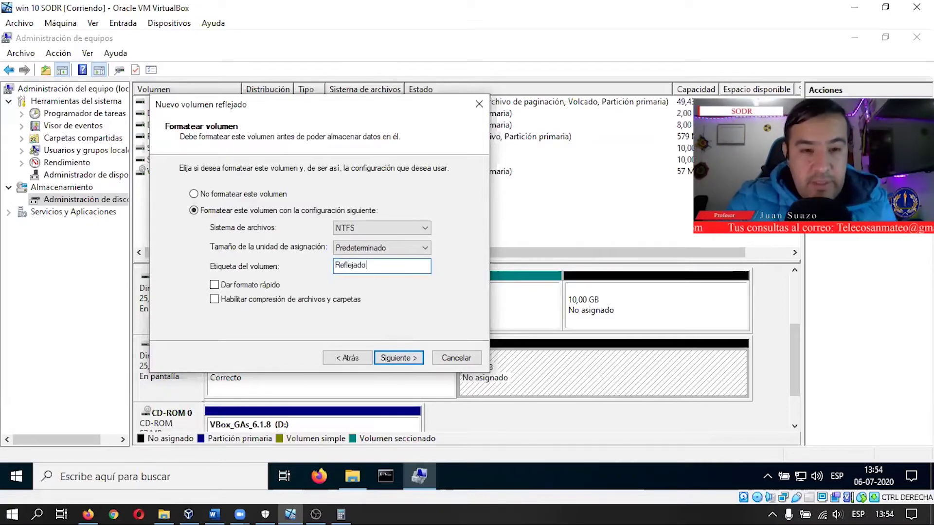
click(245, 286)
click(407, 358)
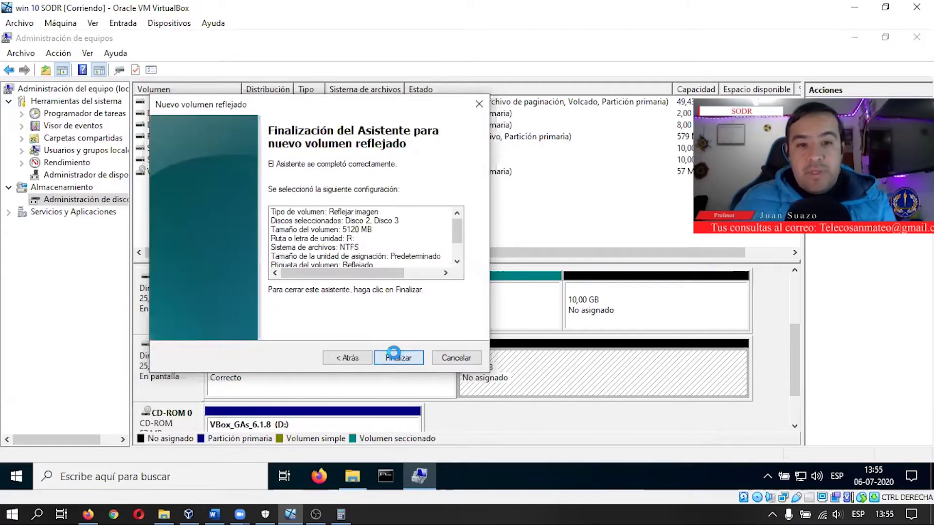
click(395, 357)
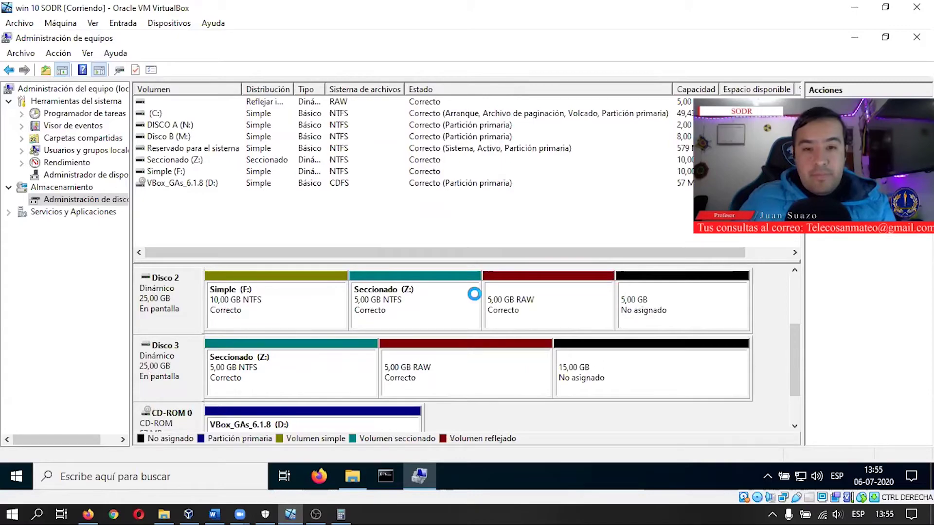
- Examine how the mirrored, striped and simple volumes and the unallocated space are laid out across Disco 2 and Disco 3
click(494, 362)
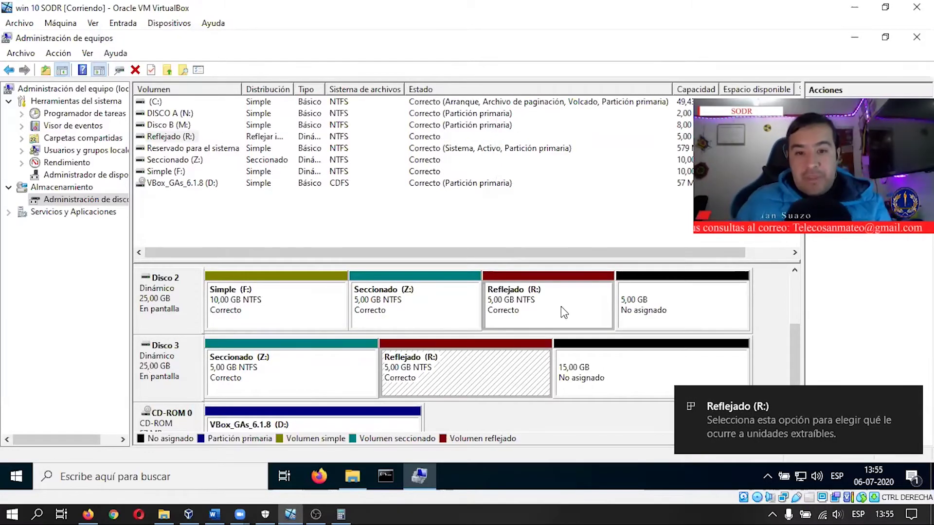
click(576, 311)
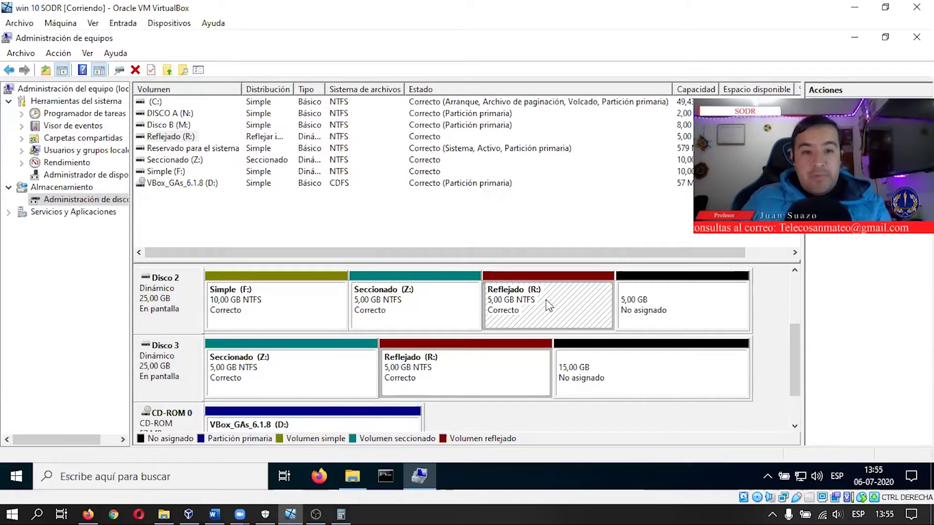
click(498, 363)
click(517, 315)
click(332, 354)
click(393, 310)
click(312, 301)
click(666, 372)
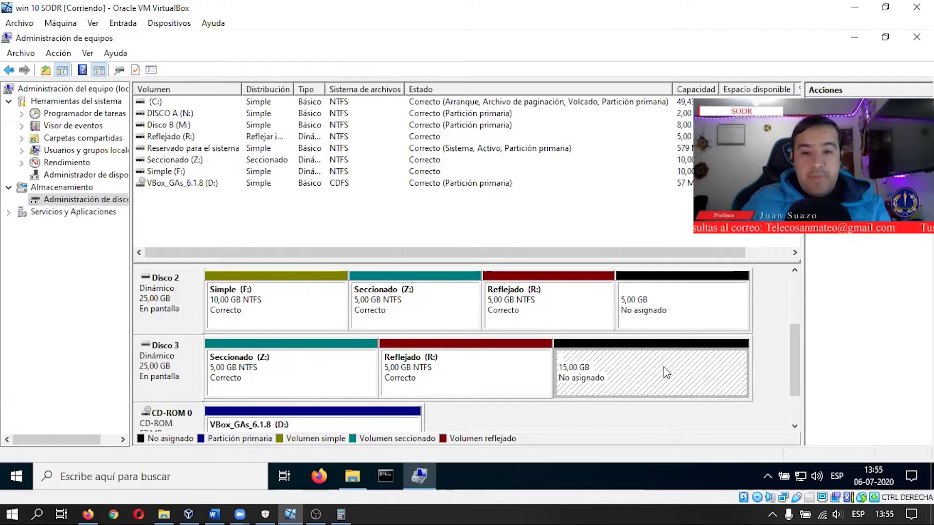
click(470, 376)
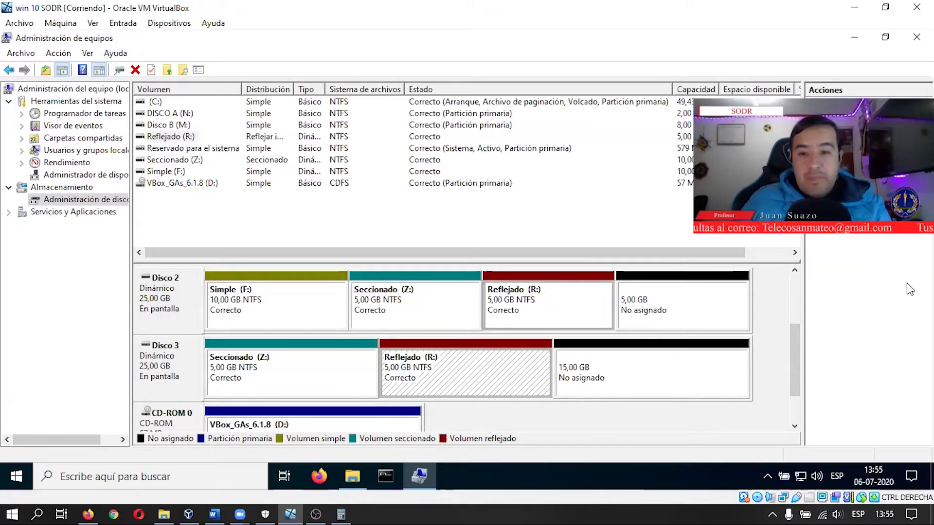
- Inspect drive R's contents and listing in Este equipo, comparing it with the mirrored volume in disk management
click(855, 37)
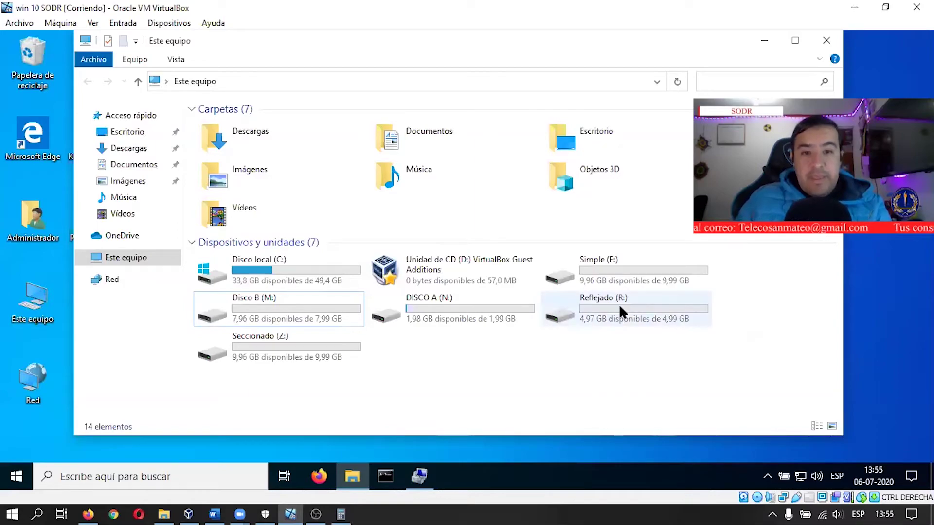
double_click(621, 318)
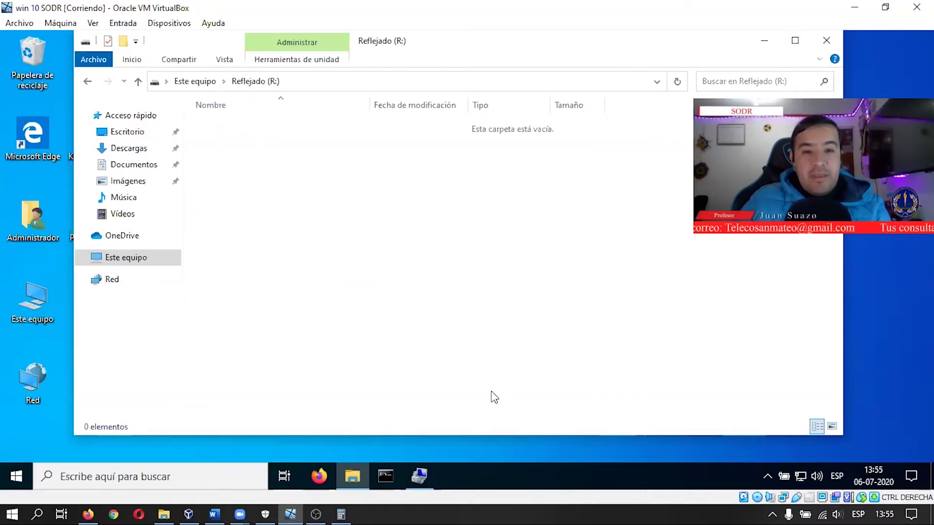
click(419, 477)
click(515, 366)
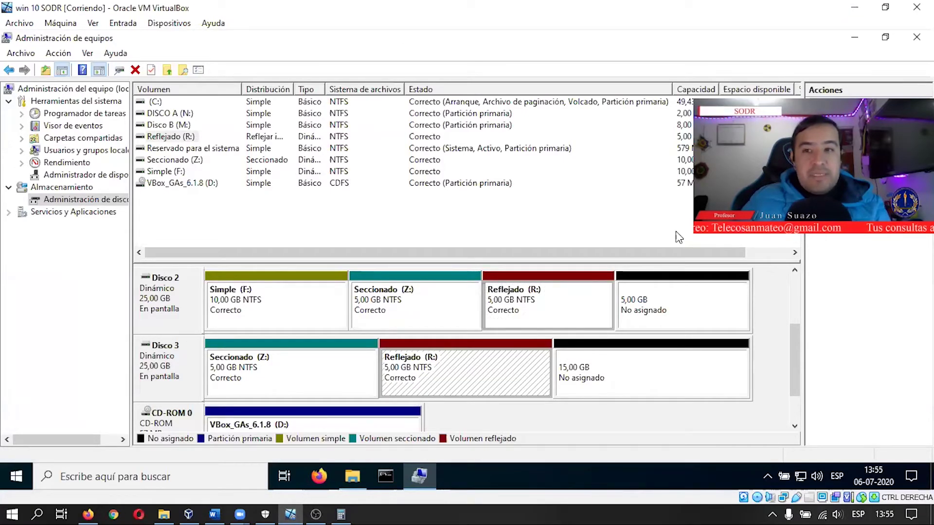
click(859, 42)
double_click(54, 294)
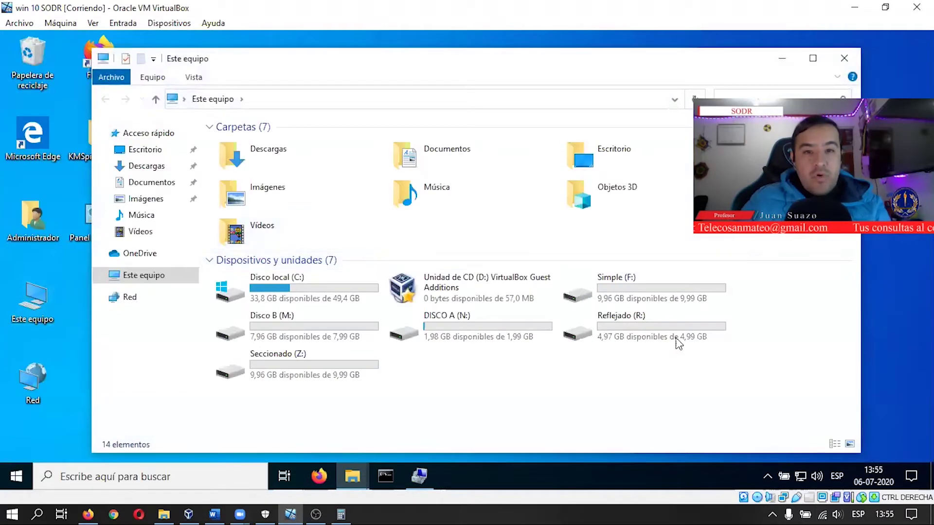
click(666, 342)
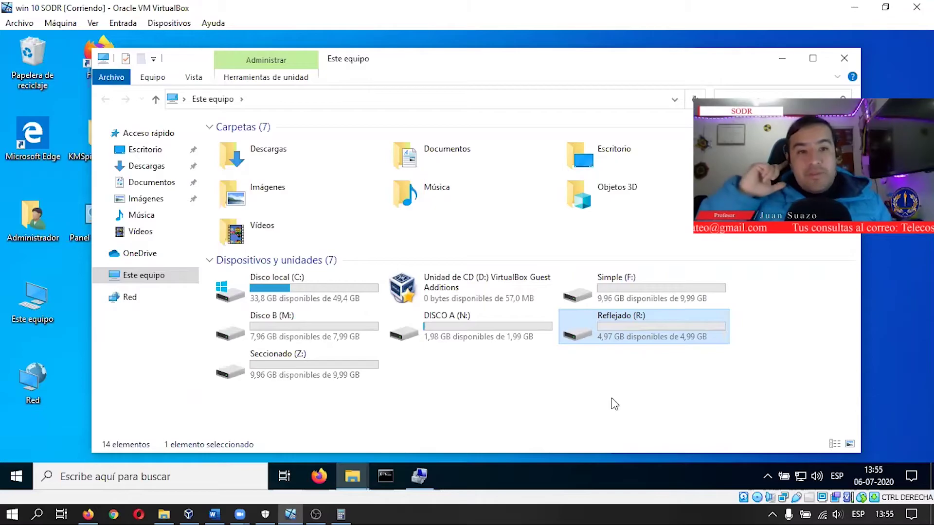
click(428, 477)
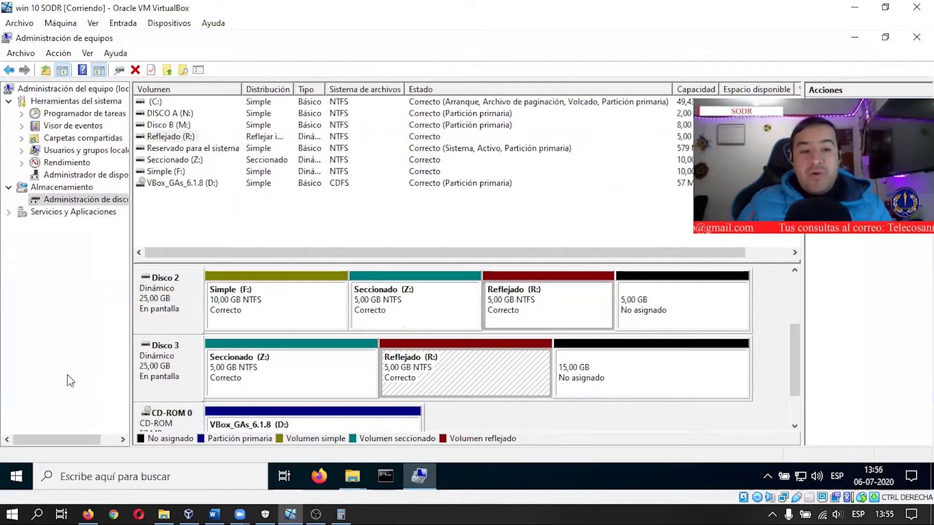
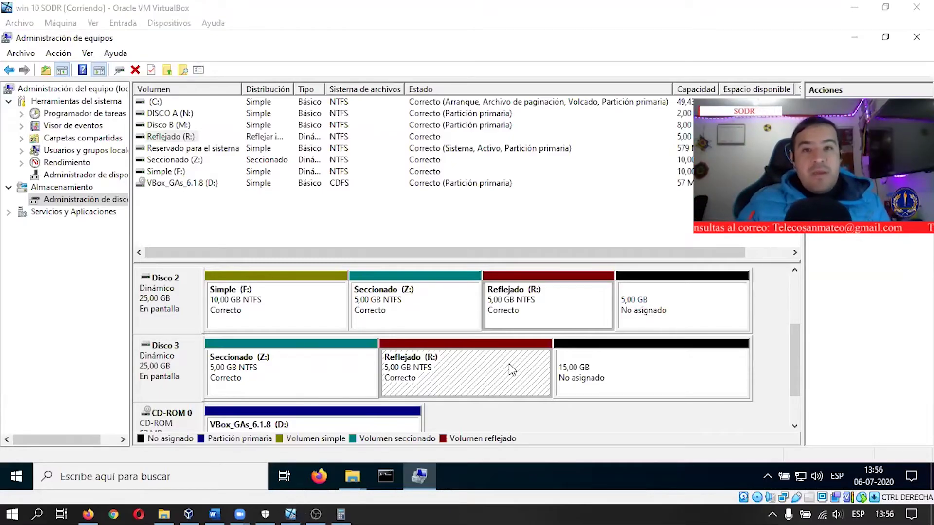
- Start a new spanned volume on Disco 3's unallocated space, checking the Word guide, and add Disco 2 to the selected disks
click(589, 35)
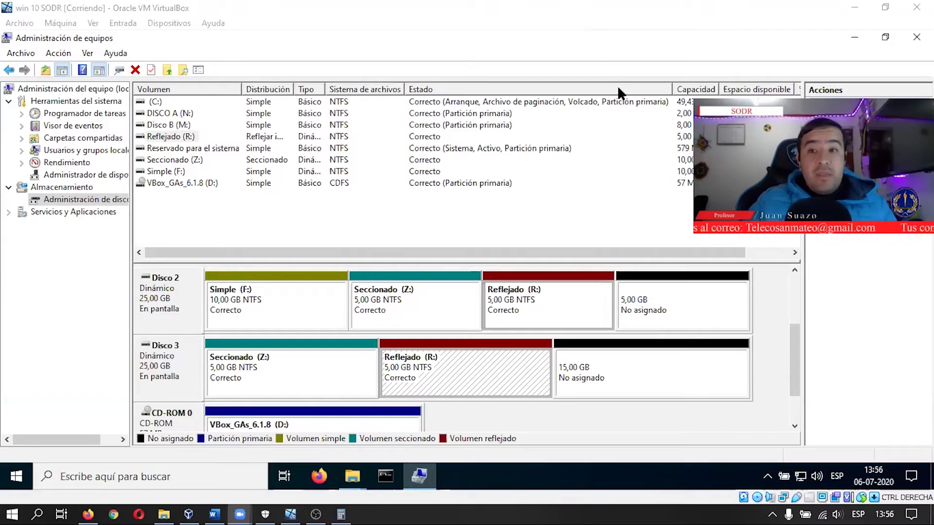
right_click(639, 367)
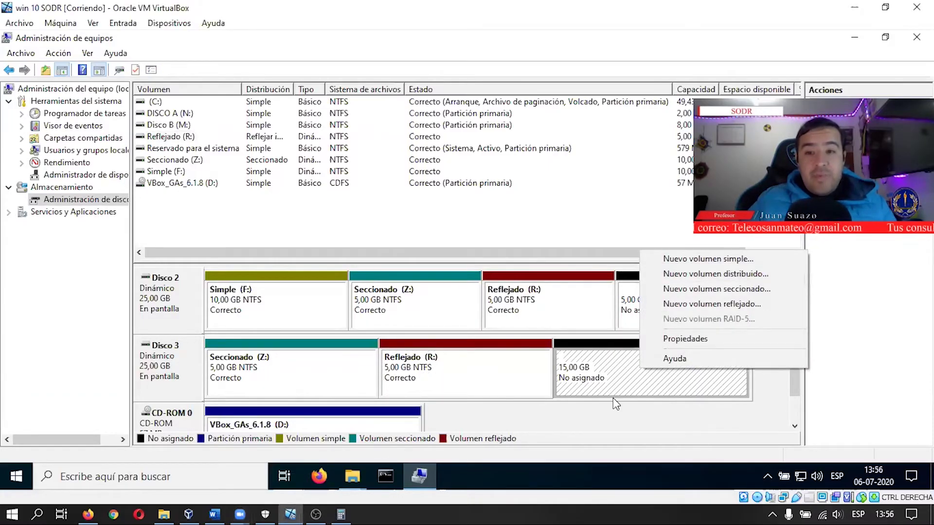
click(214, 514)
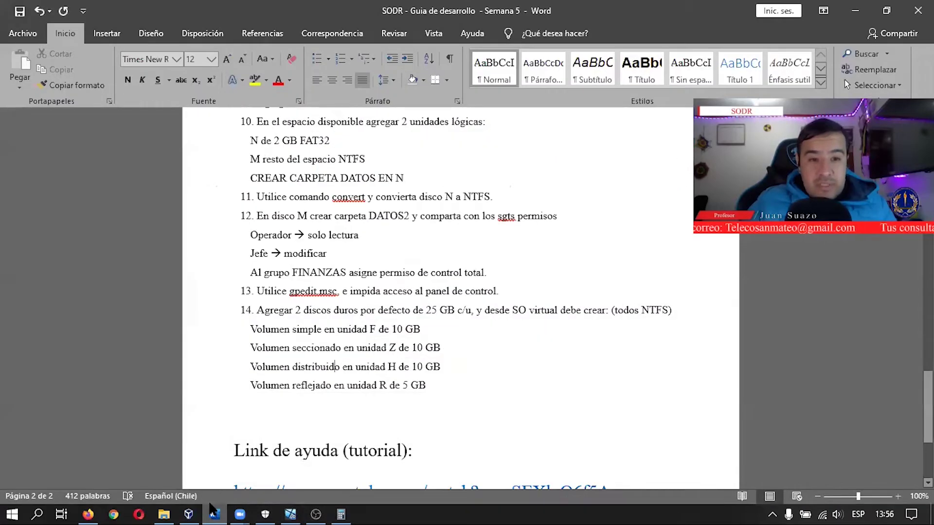
click(290, 514)
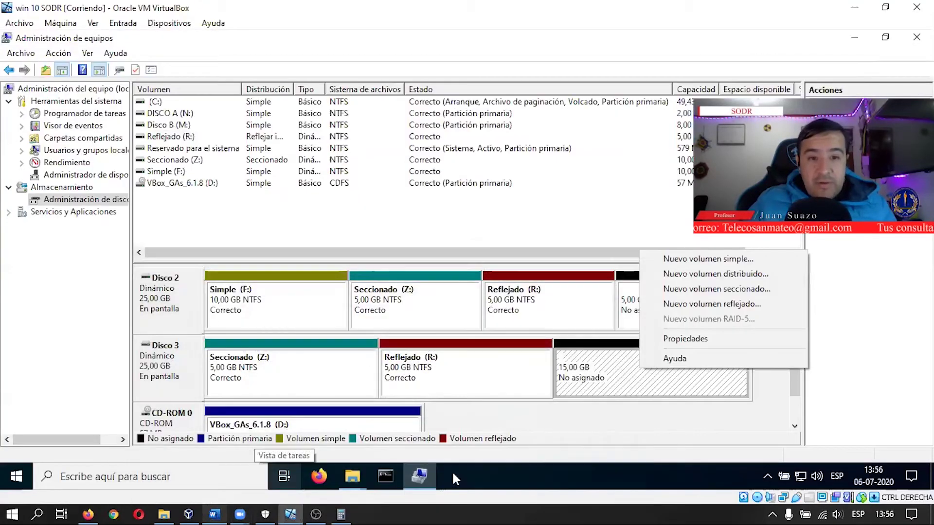
click(762, 272)
click(398, 359)
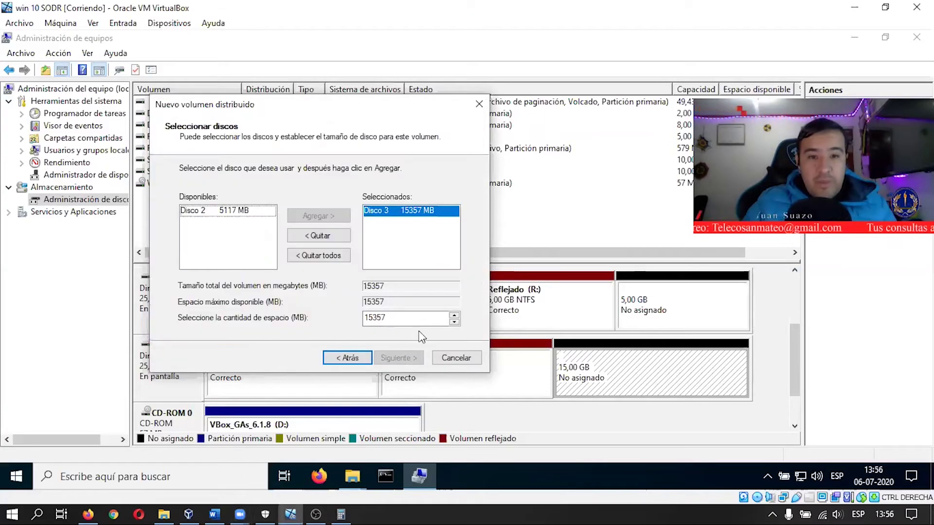
click(228, 211)
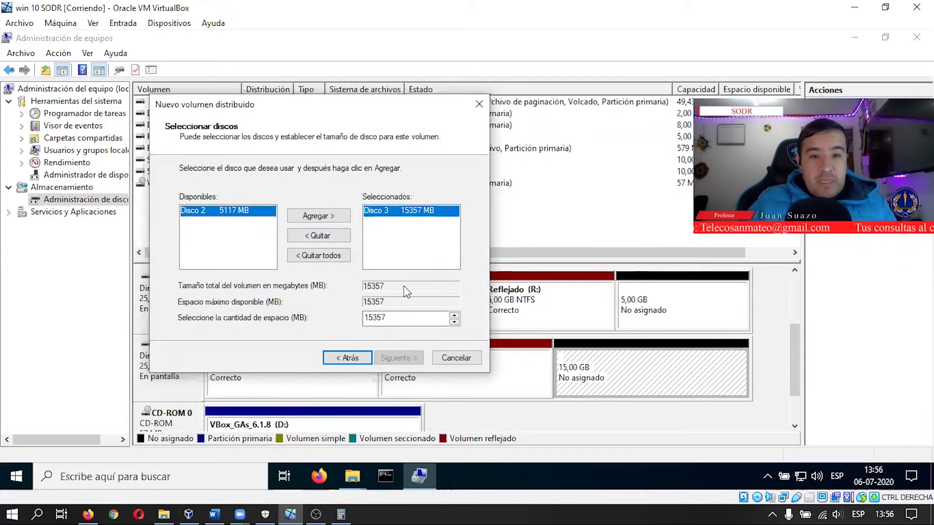
click(335, 214)
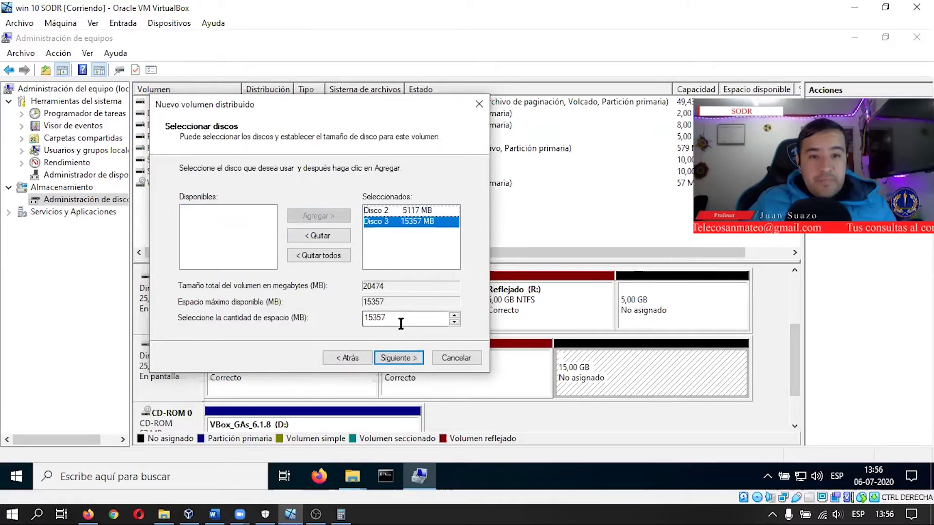
- Set Disco 3's amount of space to 10240 MB for the spanned volume and assign it drive letter W
drag(409, 317, 341, 319)
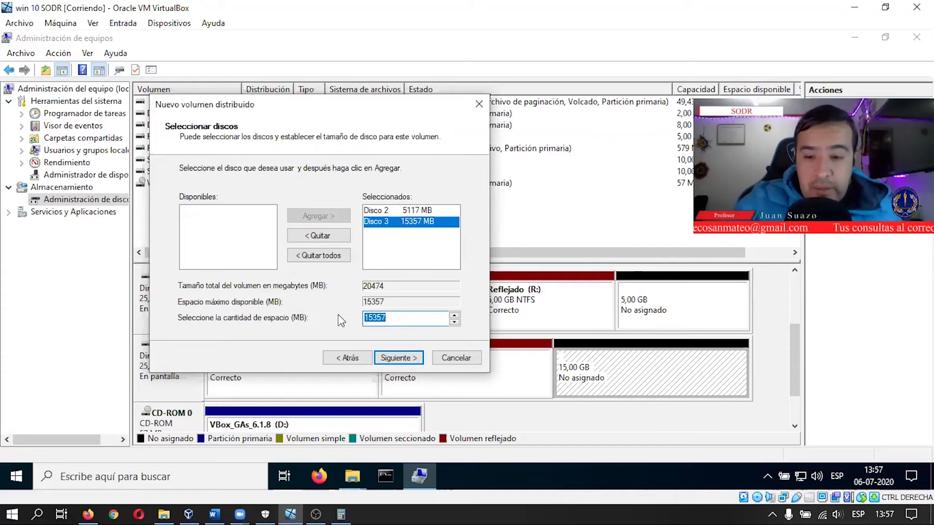
text(10240)
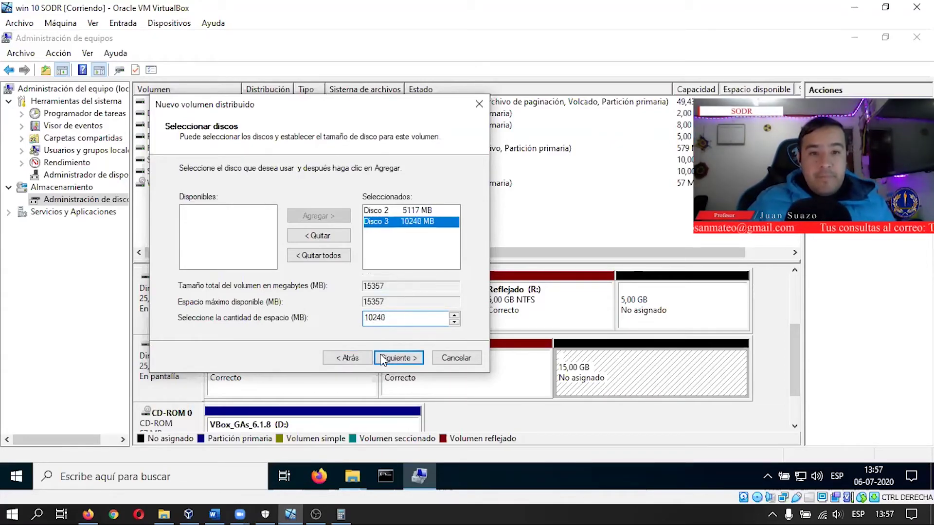
click(395, 358)
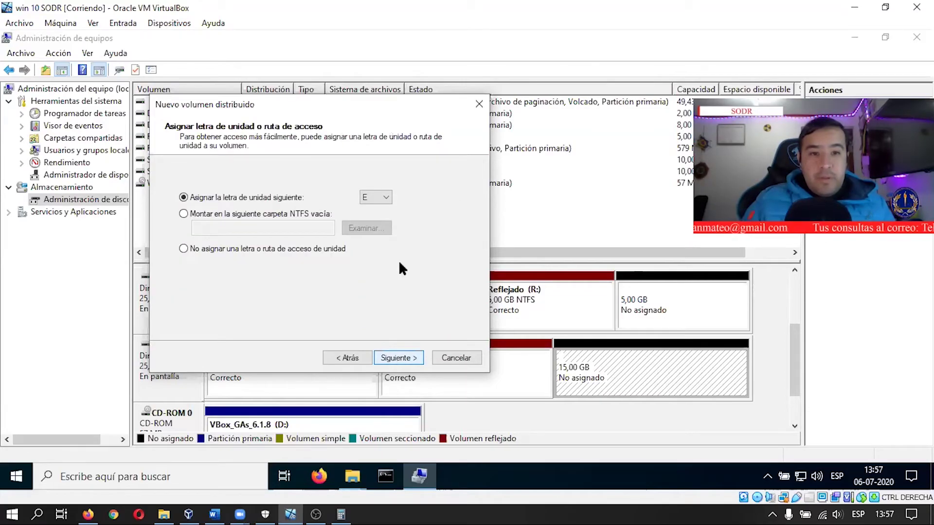
click(377, 197)
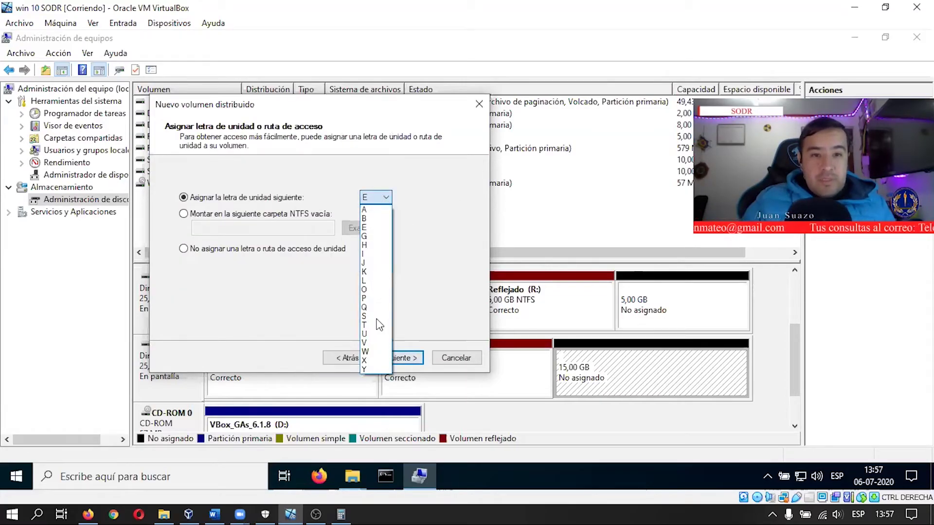
click(377, 352)
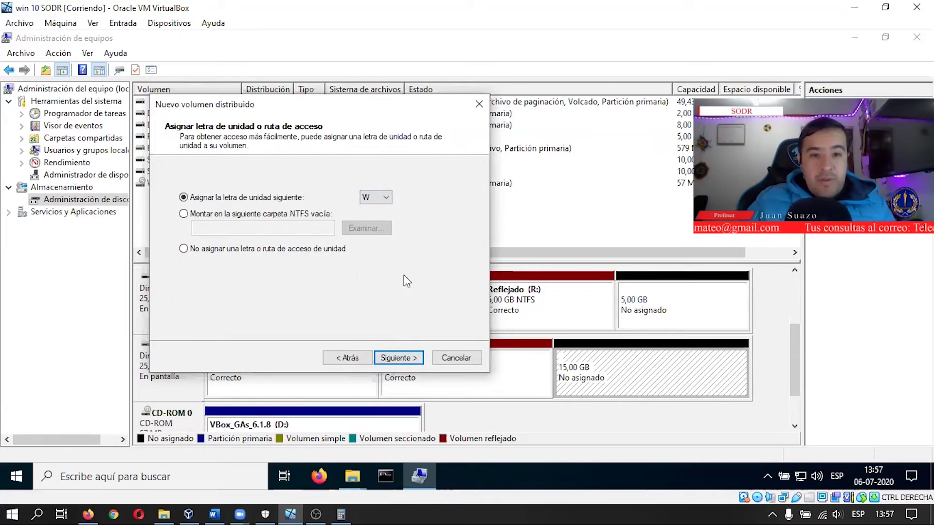
click(400, 350)
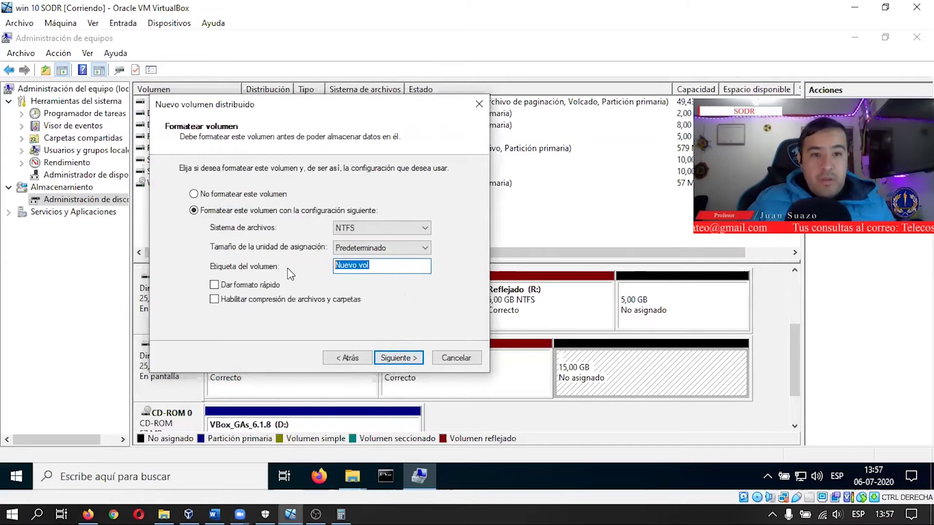
- Label the spanned volume Distribuido, check the Word guide, choose quick format, and finish the wizard to create it
text(Dist)
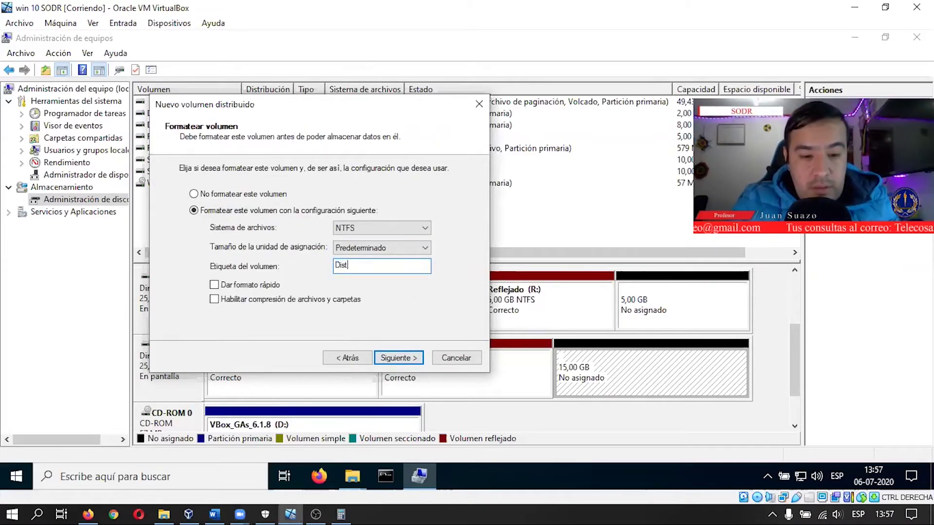
text(ribuido)
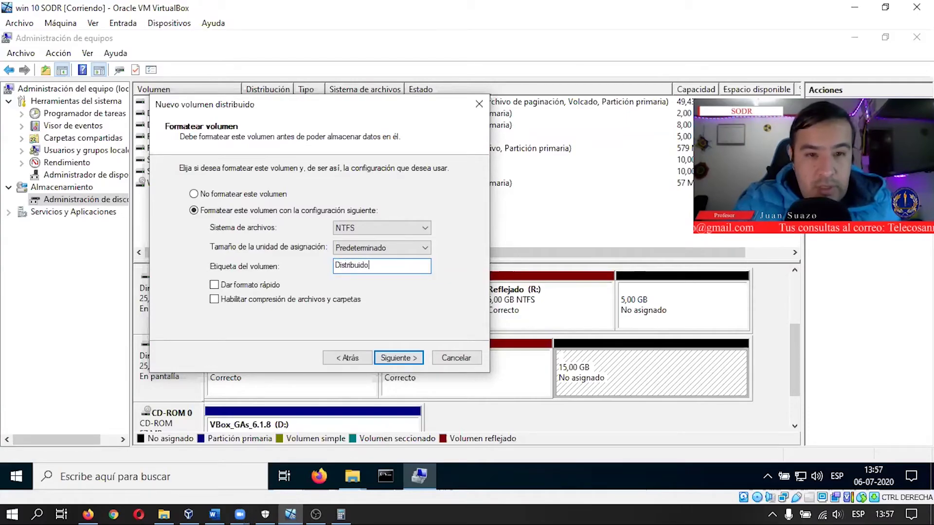
click(214, 513)
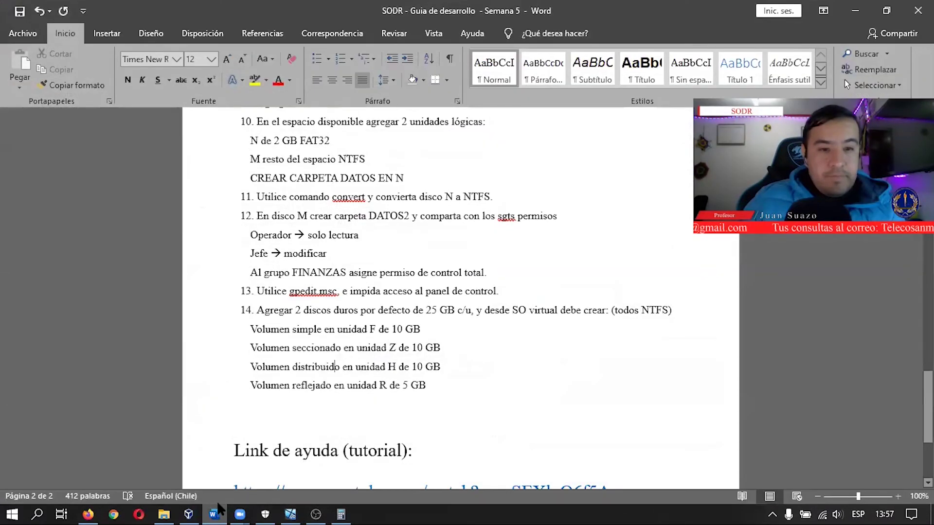
click(217, 512)
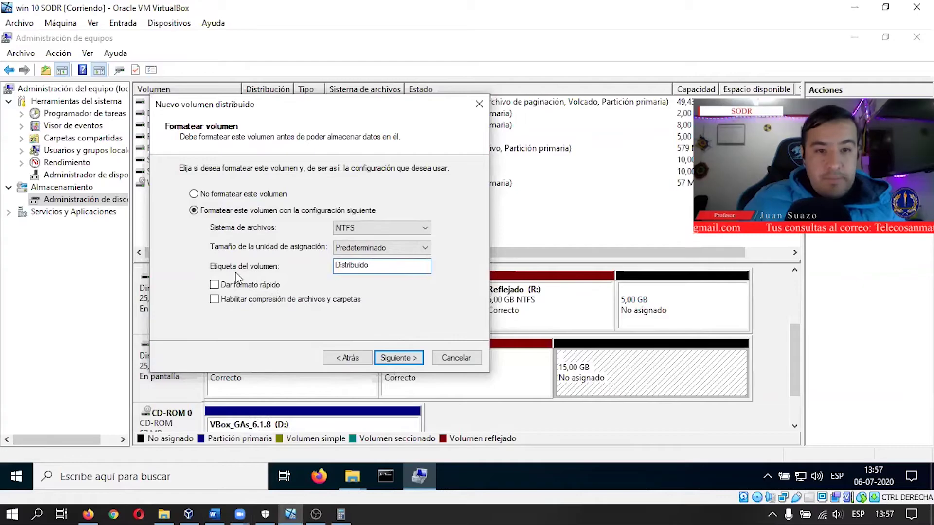
click(241, 287)
click(394, 358)
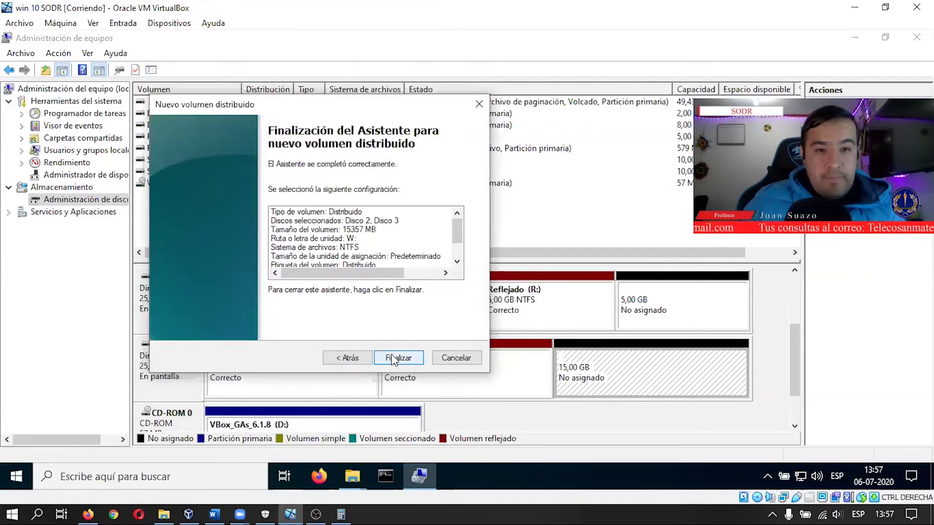
click(399, 356)
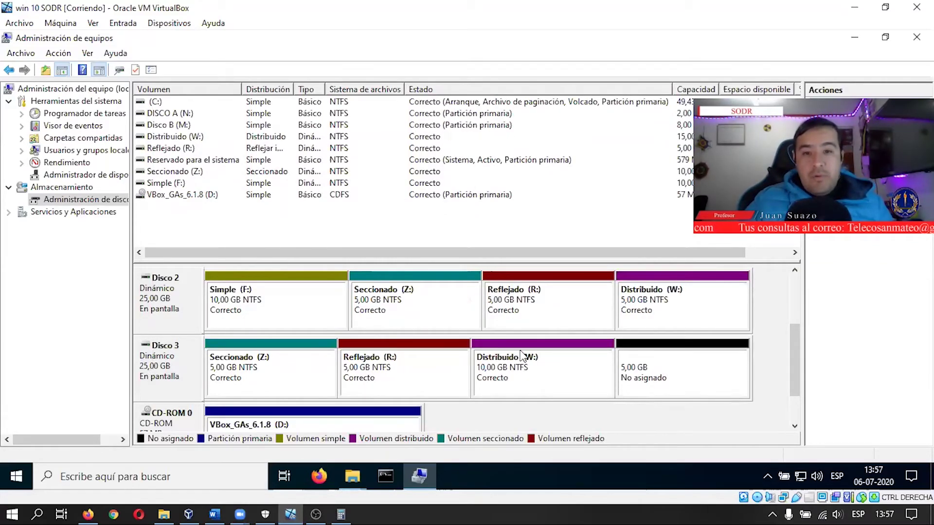
- Review the spanned, mirrored and striped volumes on Disco 2
click(658, 299)
click(559, 298)
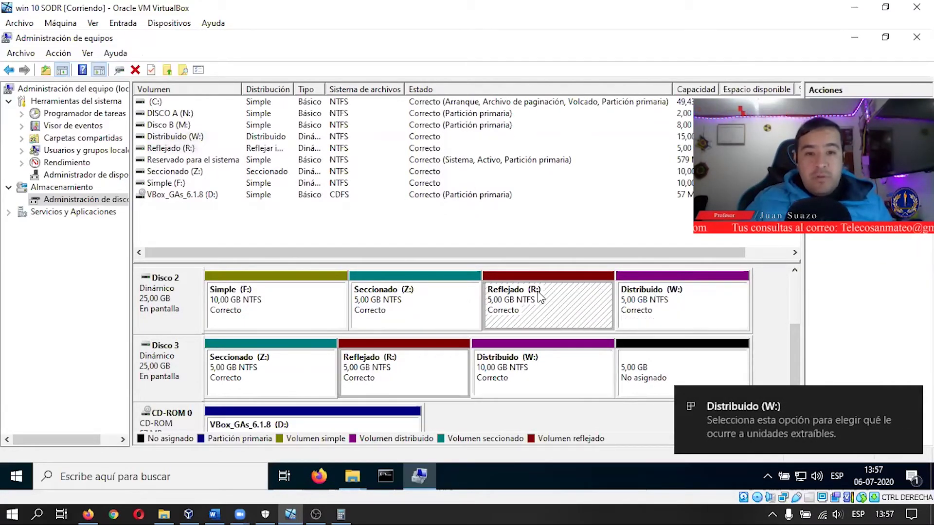
click(409, 292)
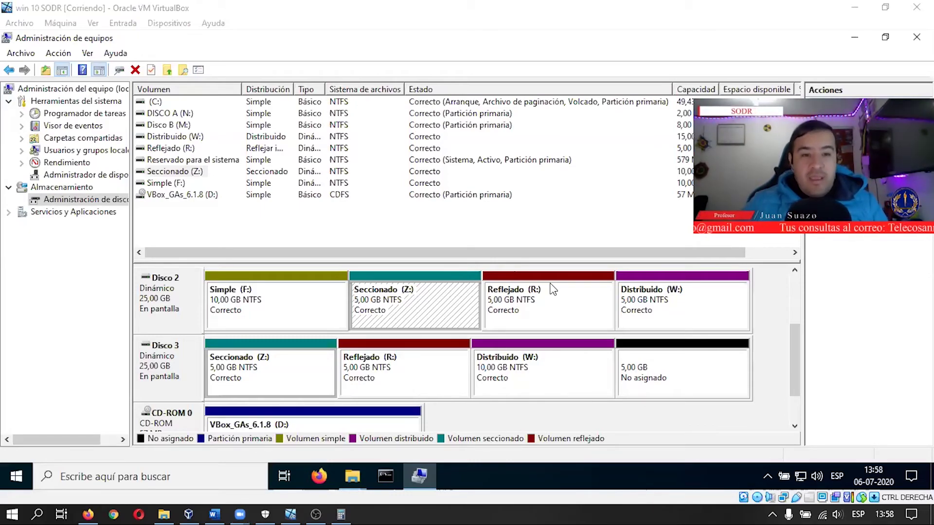
- Examine the simple, striped, mirrored and spanned volumes and how they are laid out across Disco 2 and Disco 3
click(298, 295)
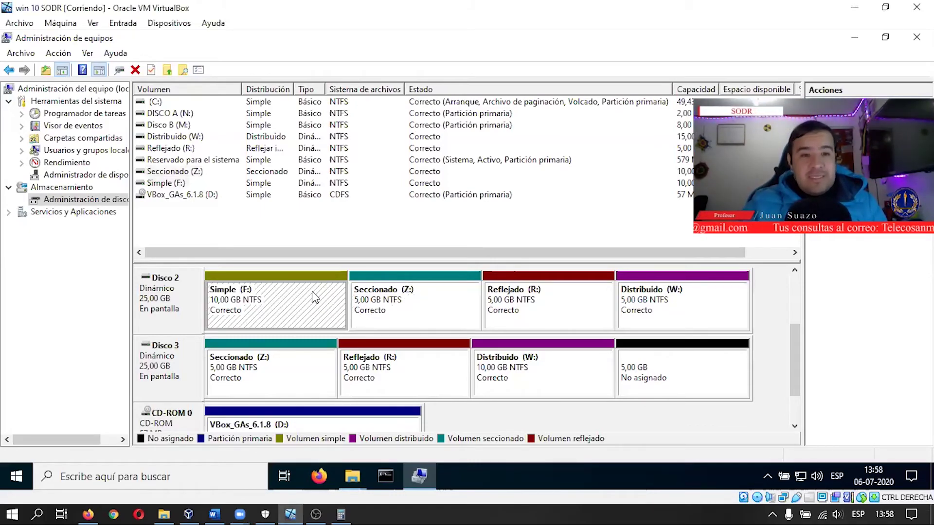
click(414, 295)
click(562, 292)
click(676, 302)
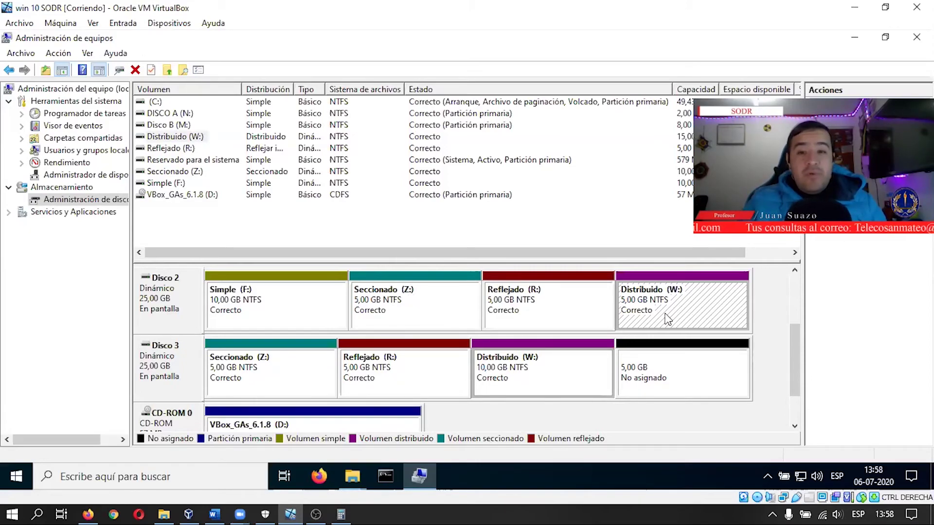
click(547, 315)
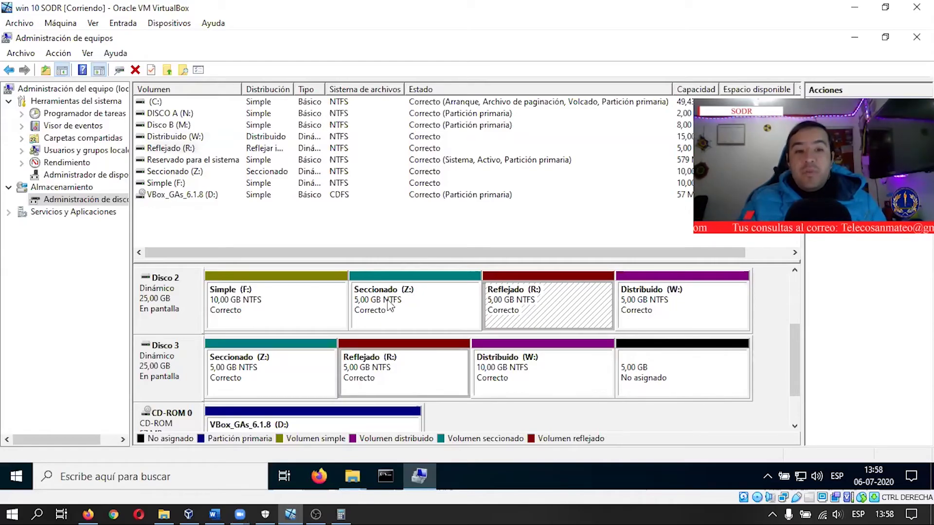
click(428, 299)
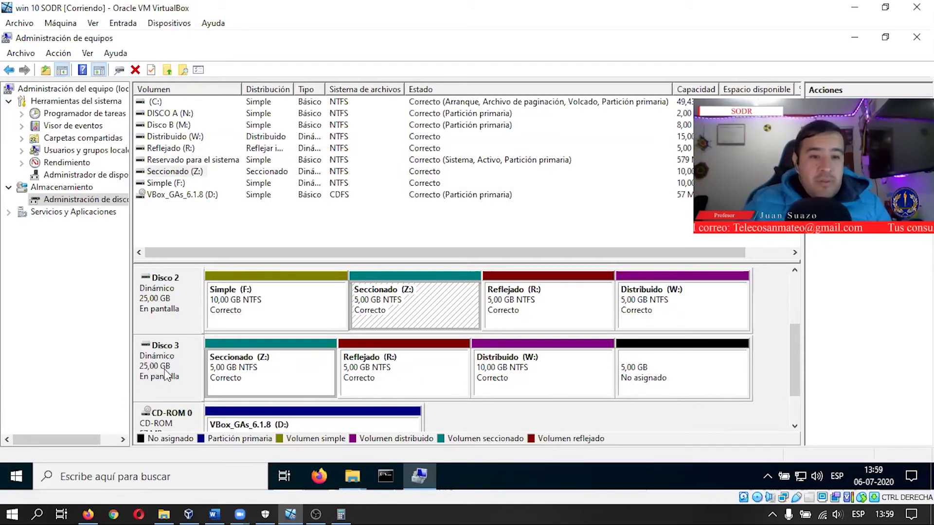
click(441, 373)
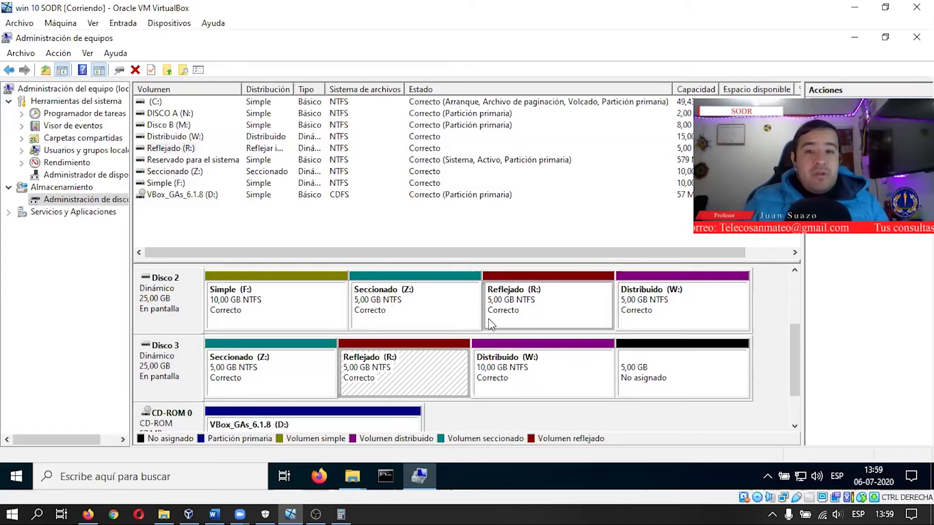
click(568, 294)
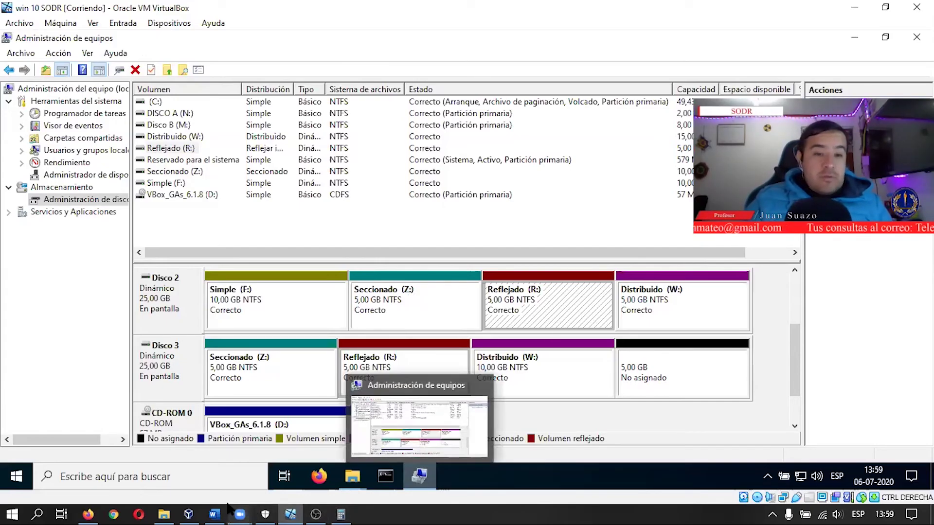
- Switch to the Word guide and review it from its title and Windows 10 objective through to exercise item 14
click(214, 514)
scroll(397, 367, up, 12)
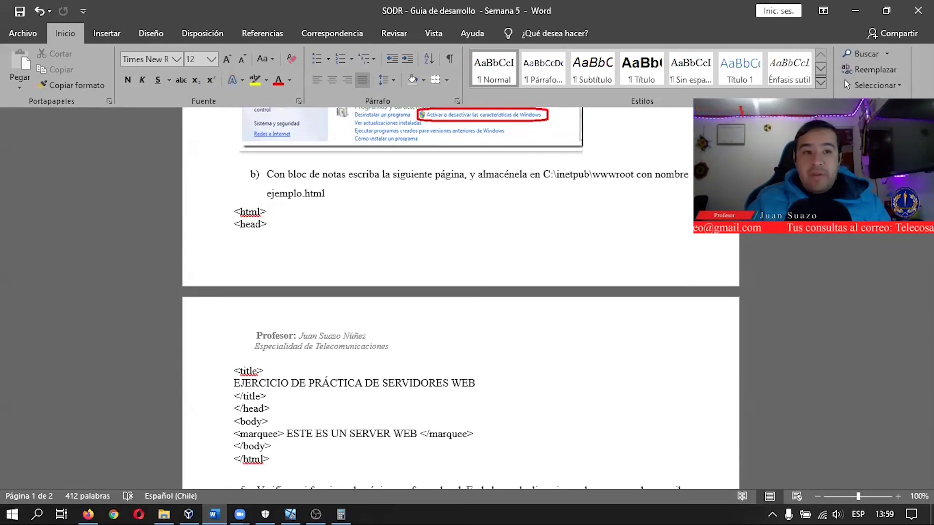
drag(928, 239, 927, 157)
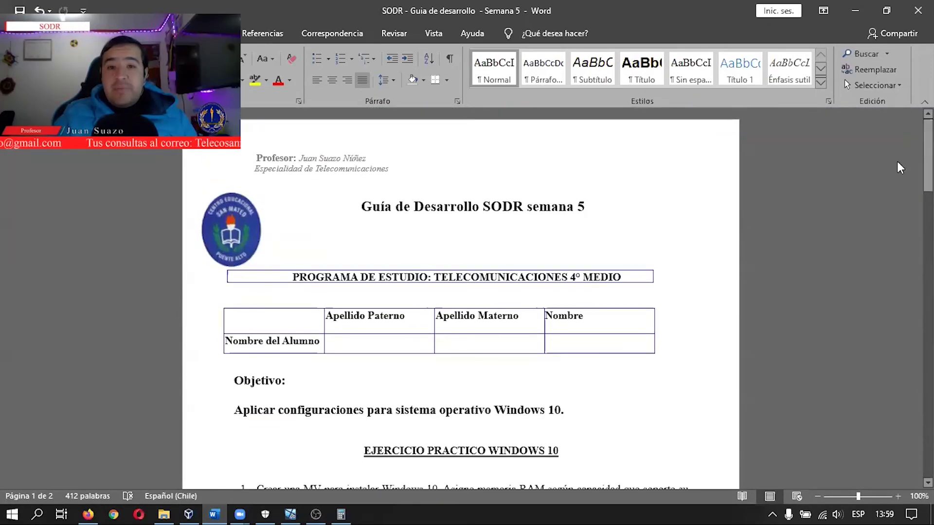
scroll(569, 306, down, 3)
drag(236, 280, 564, 281)
click(572, 281)
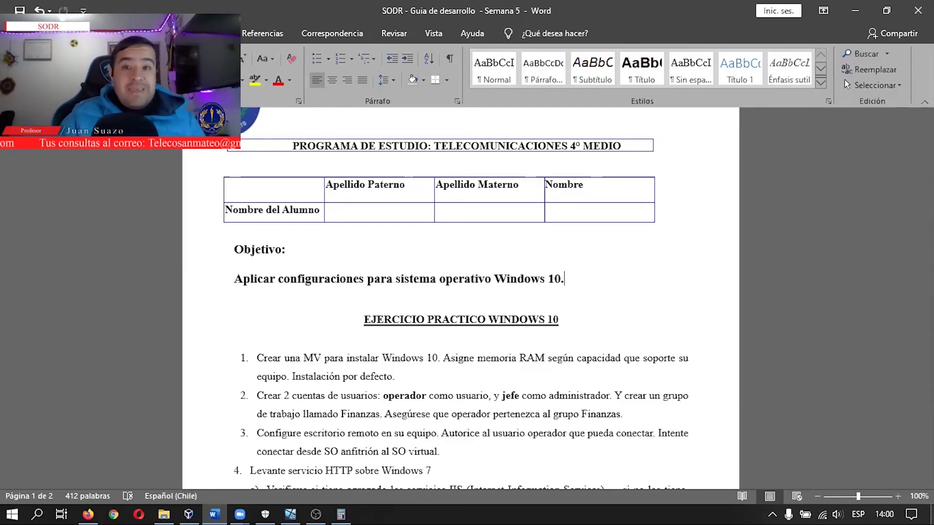
drag(928, 181, 928, 438)
scroll(774, 278, up, 3)
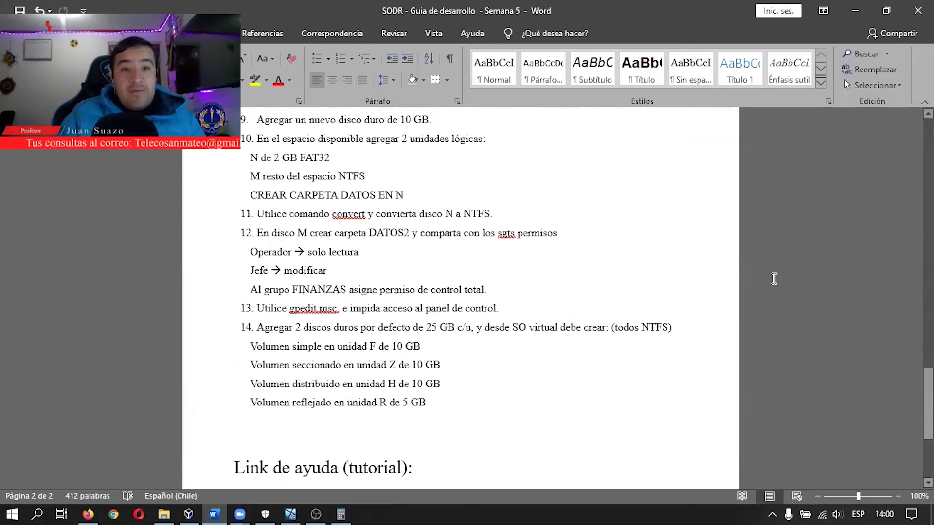